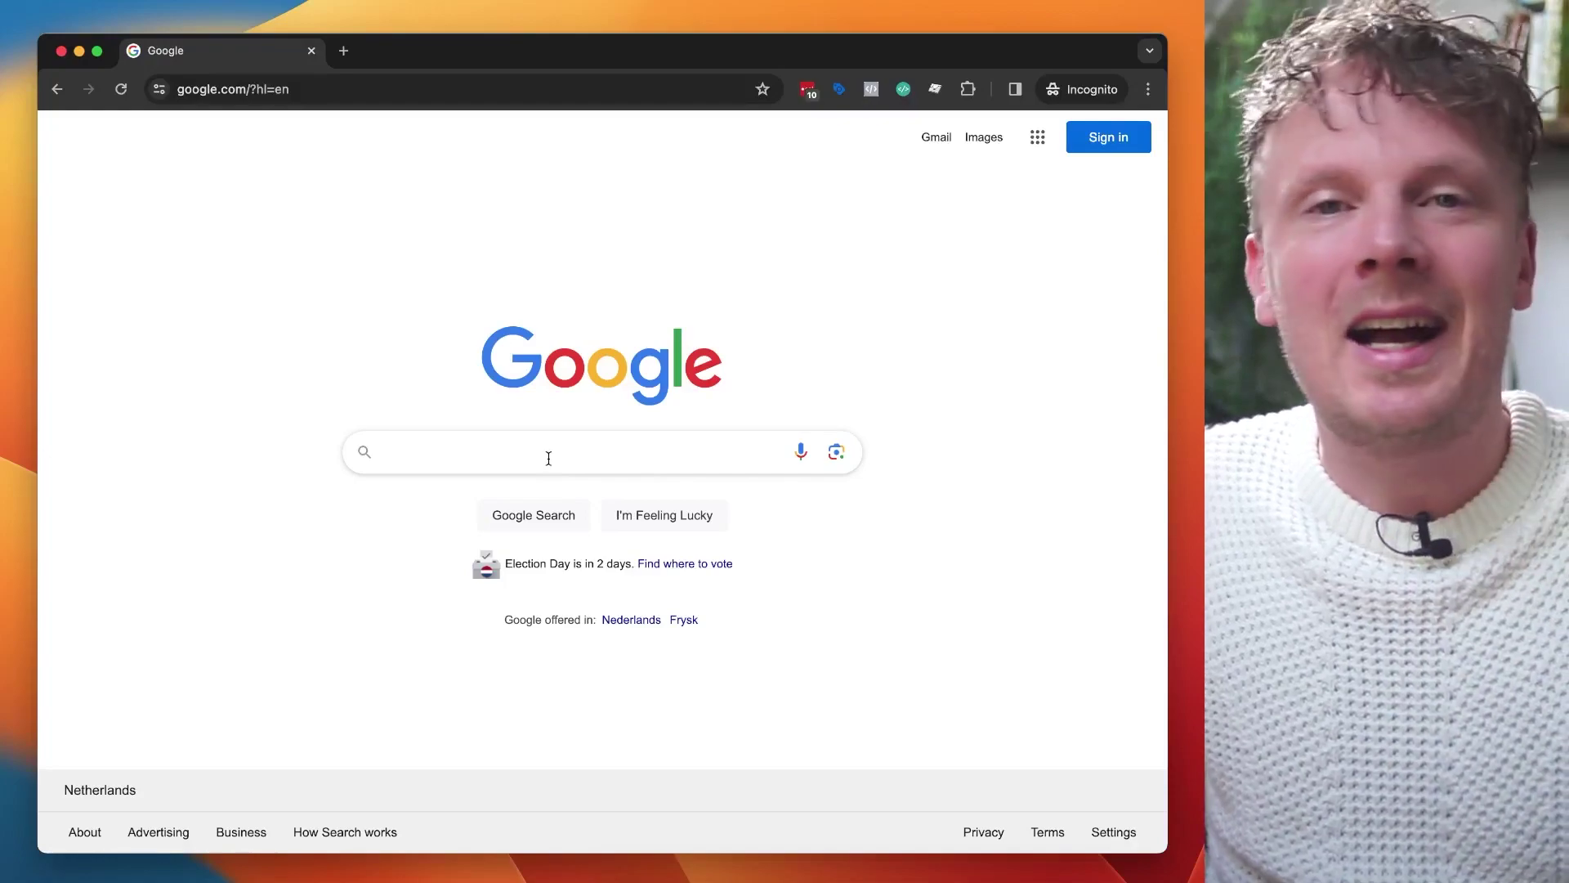
- Search Google for 'google search console' and open the Search Console about page
{"action": "left_click", "coordinate": [547, 452]}
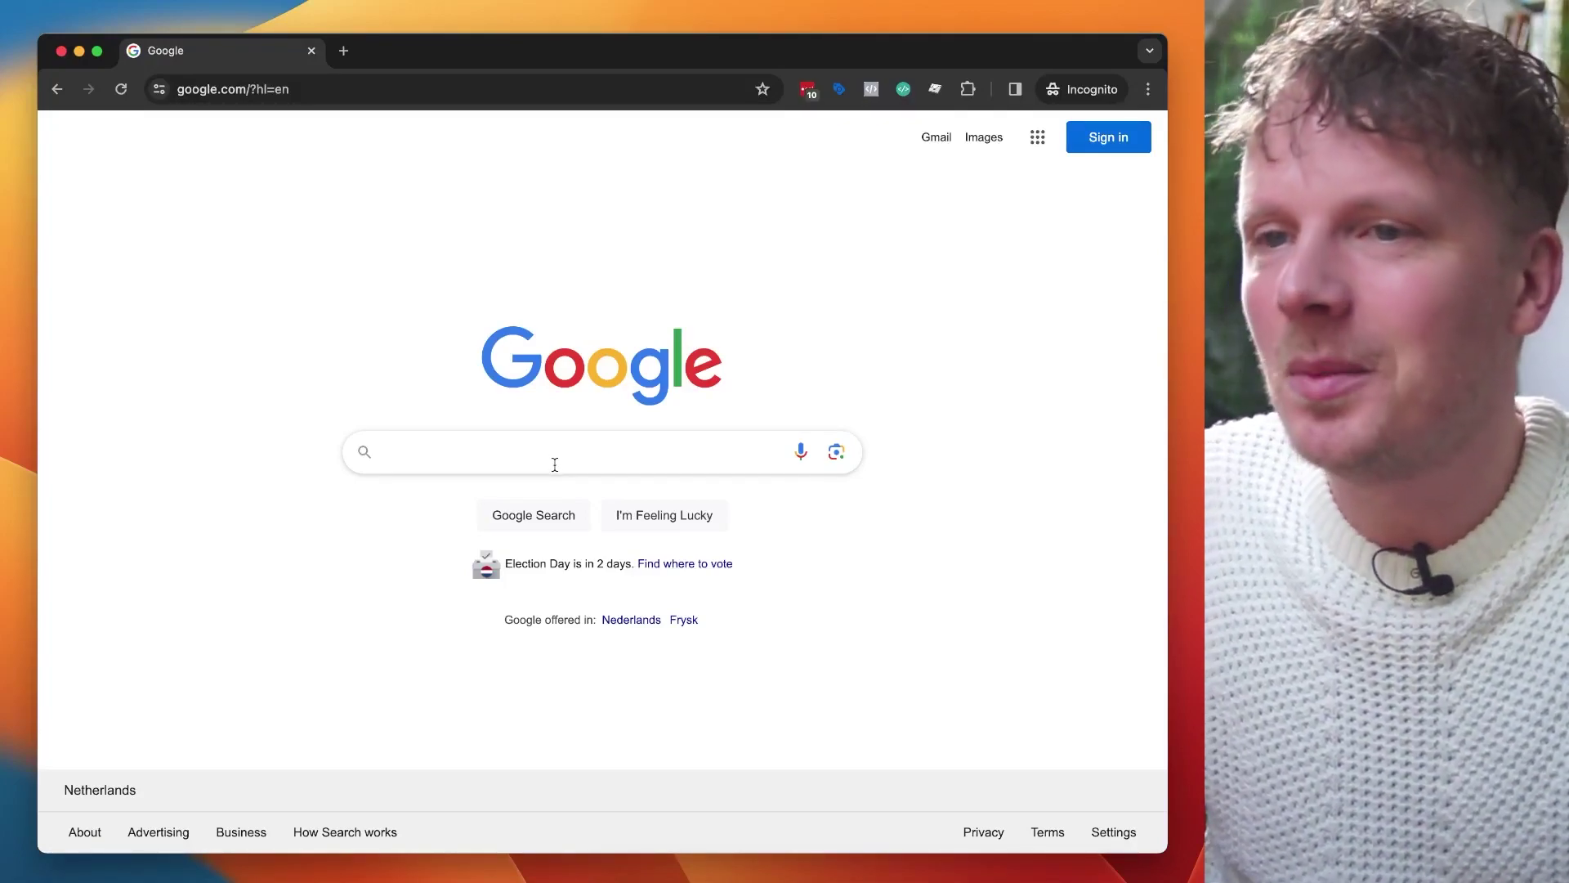
{"action": "type", "text": "google search console"}
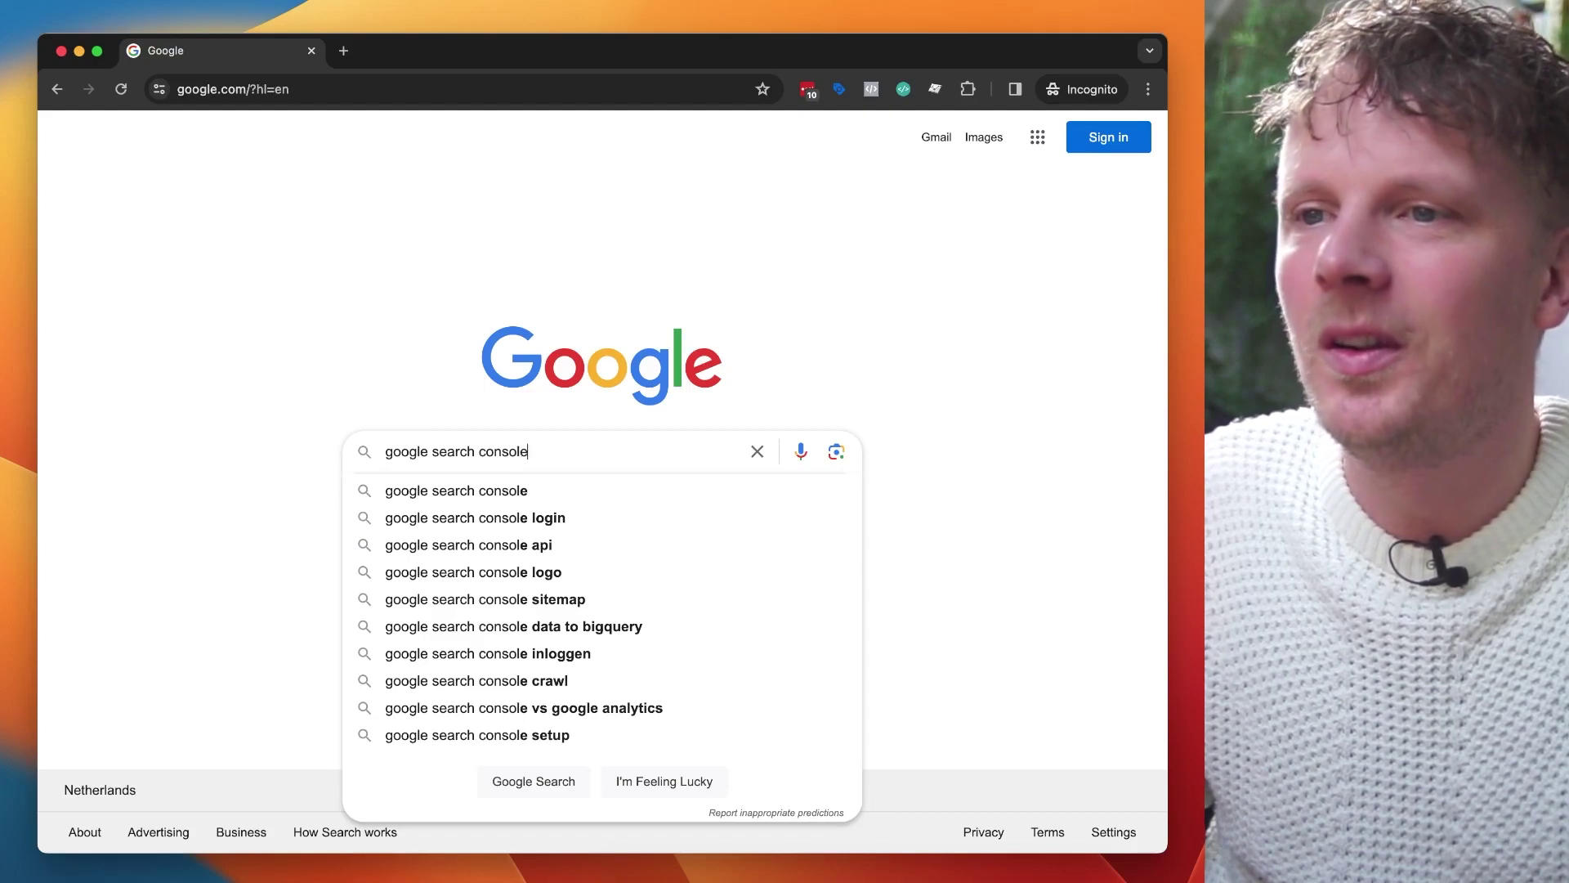
{"action": "key", "text": "Return"}
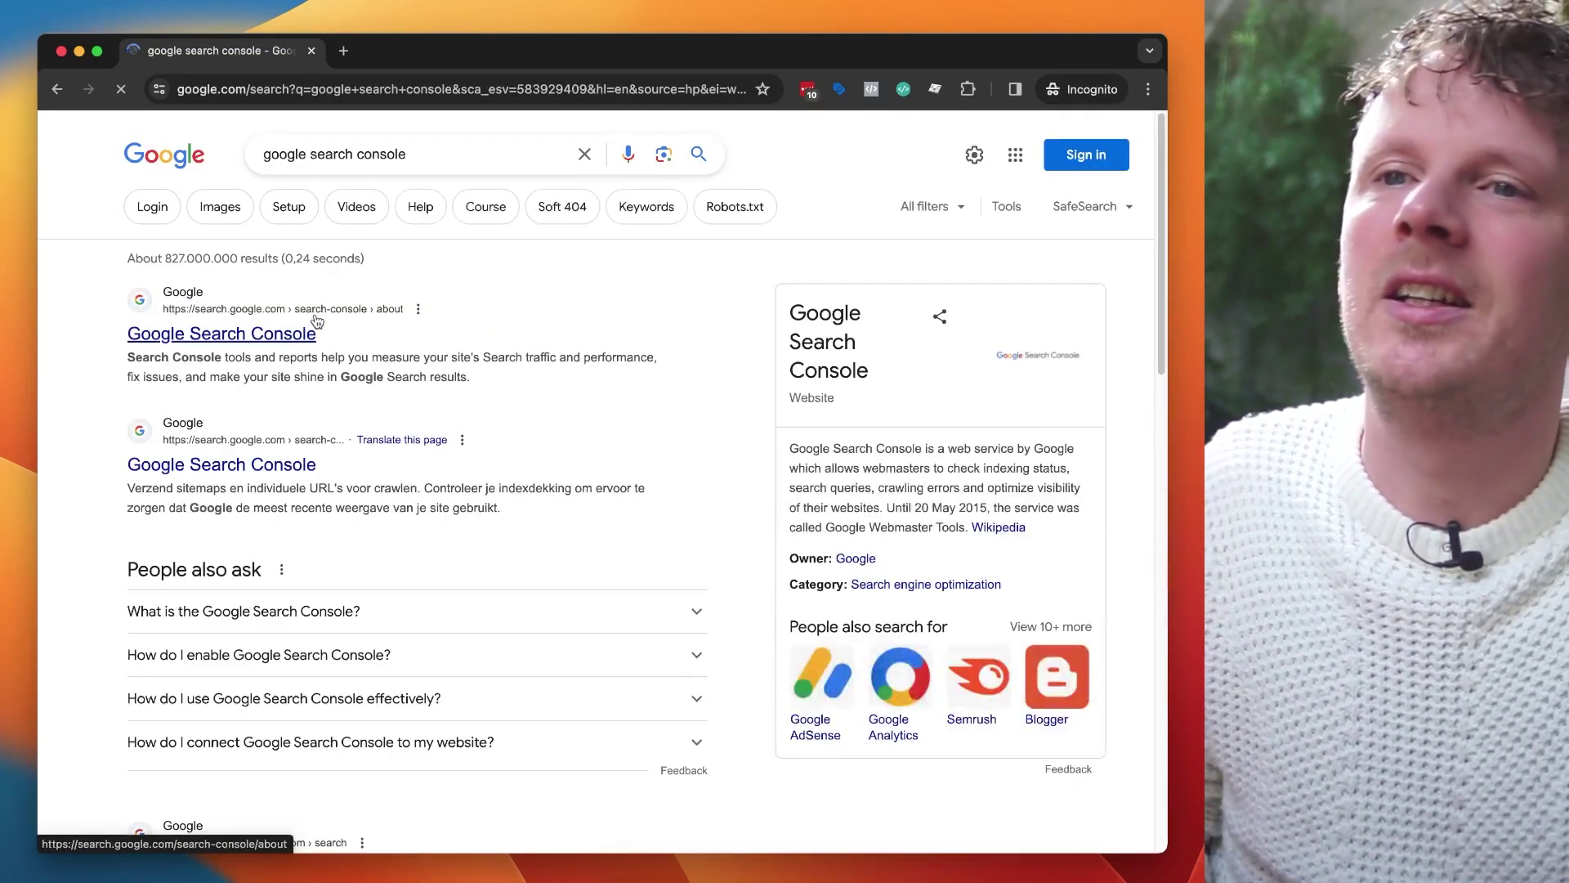
{"action": "left_click", "coordinate": [307, 335]}
- Start signing in and switch the sign-in page language to English (United States)
{"action": "left_click", "coordinate": [275, 520]}
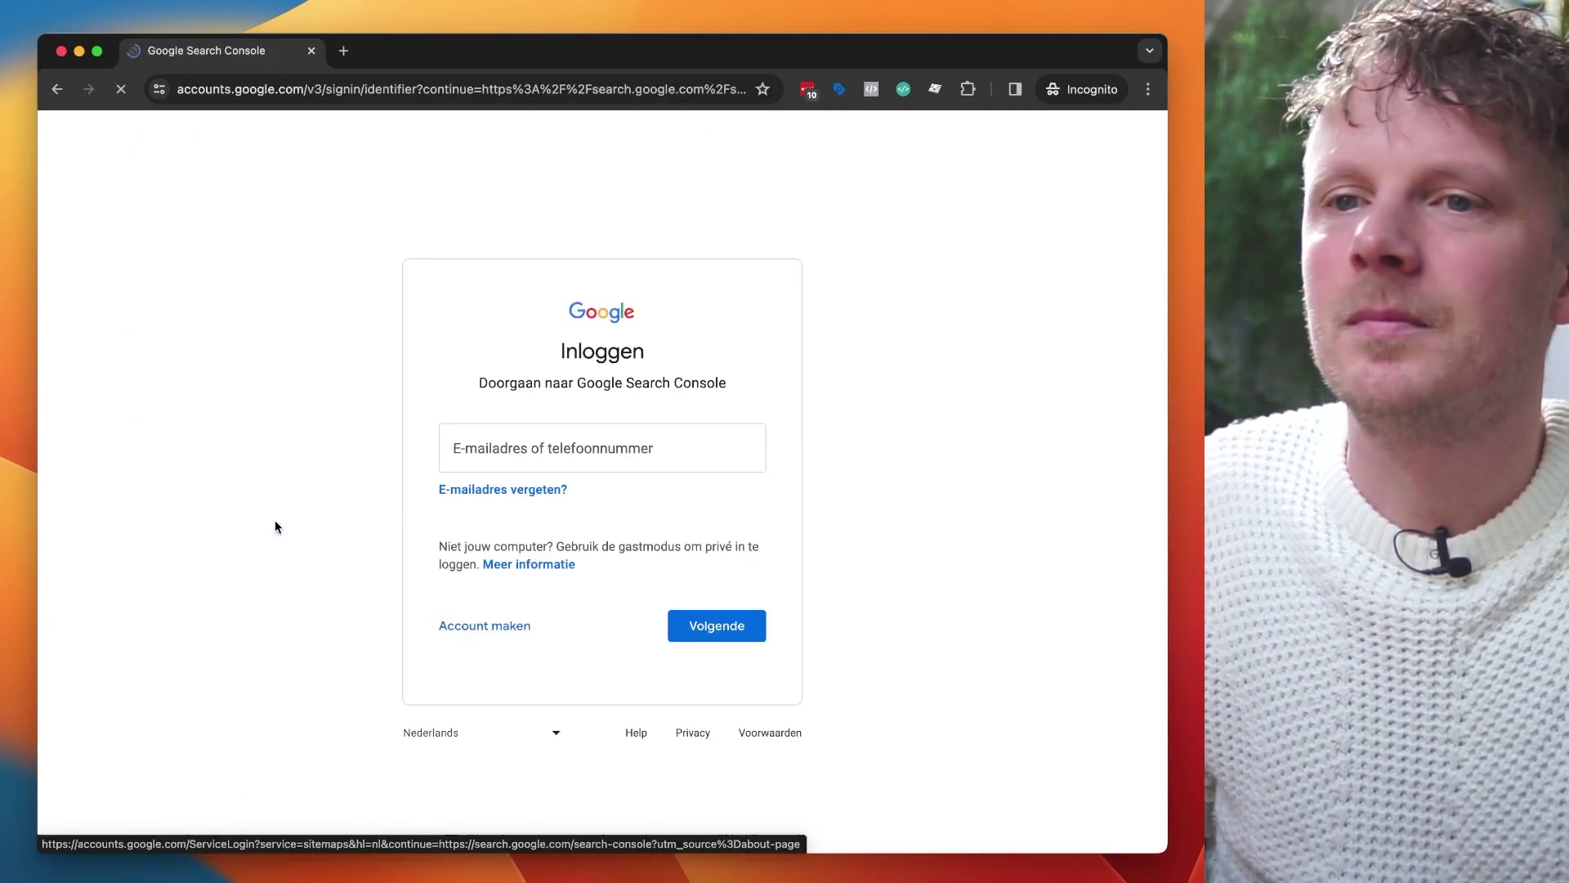
{"action": "left_click", "coordinate": [446, 738]}
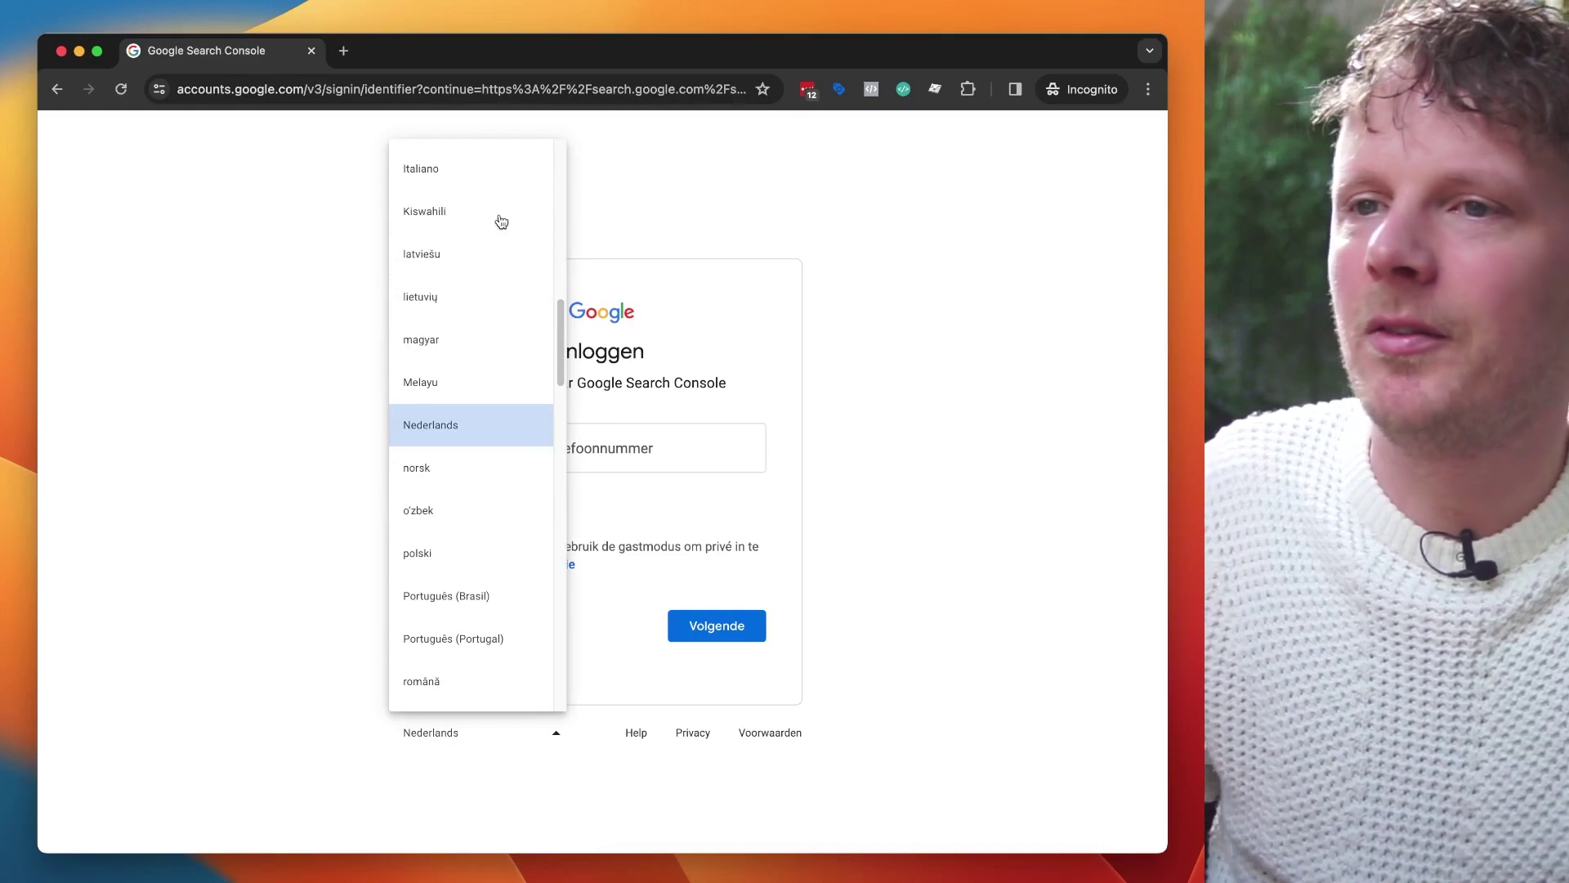
{"action": "scroll", "coordinate": [501, 221], "scroll_direction": "up", "scroll_amount": 10}
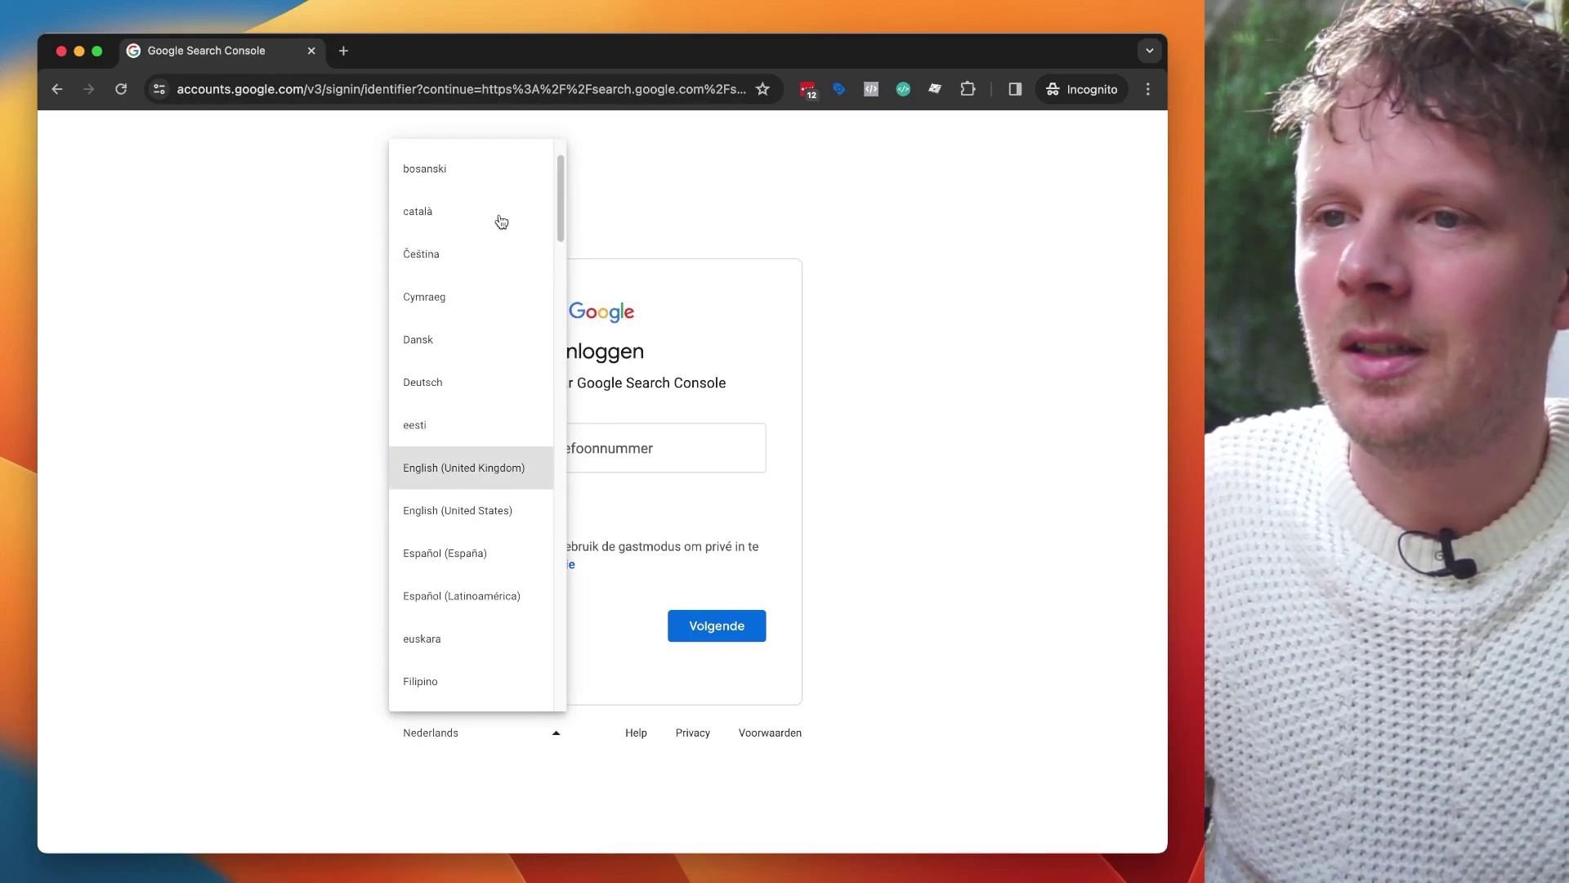
{"action": "left_click", "coordinate": [469, 512]}
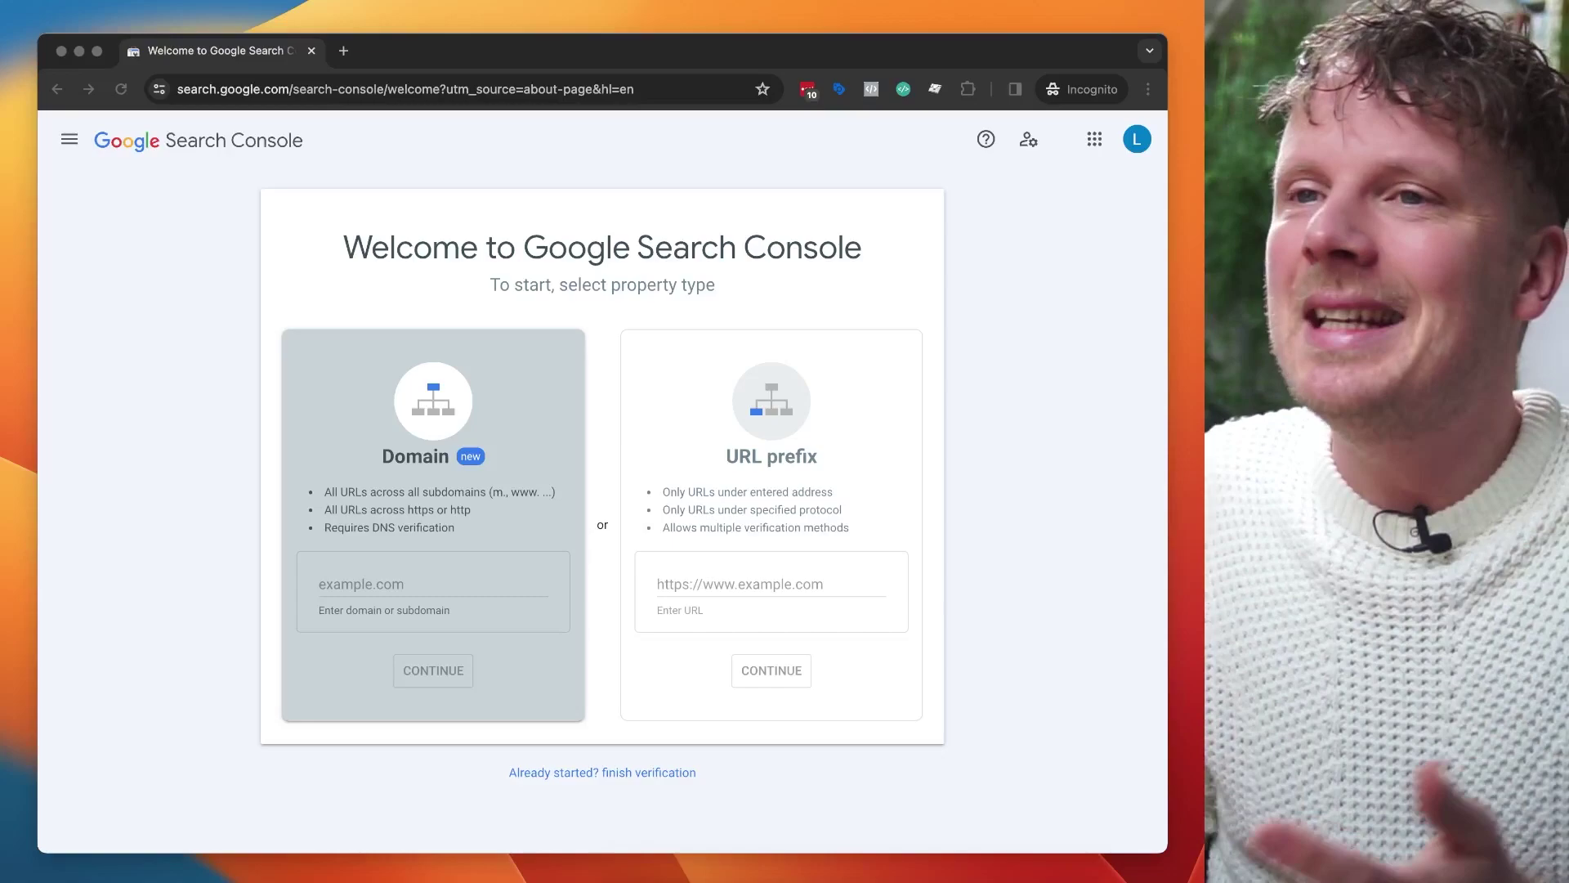
{"action": "left_click_drag", "start_coordinate": [342, 245], "coordinate": [728, 291]}
{"action": "left_click", "coordinate": [720, 261]}
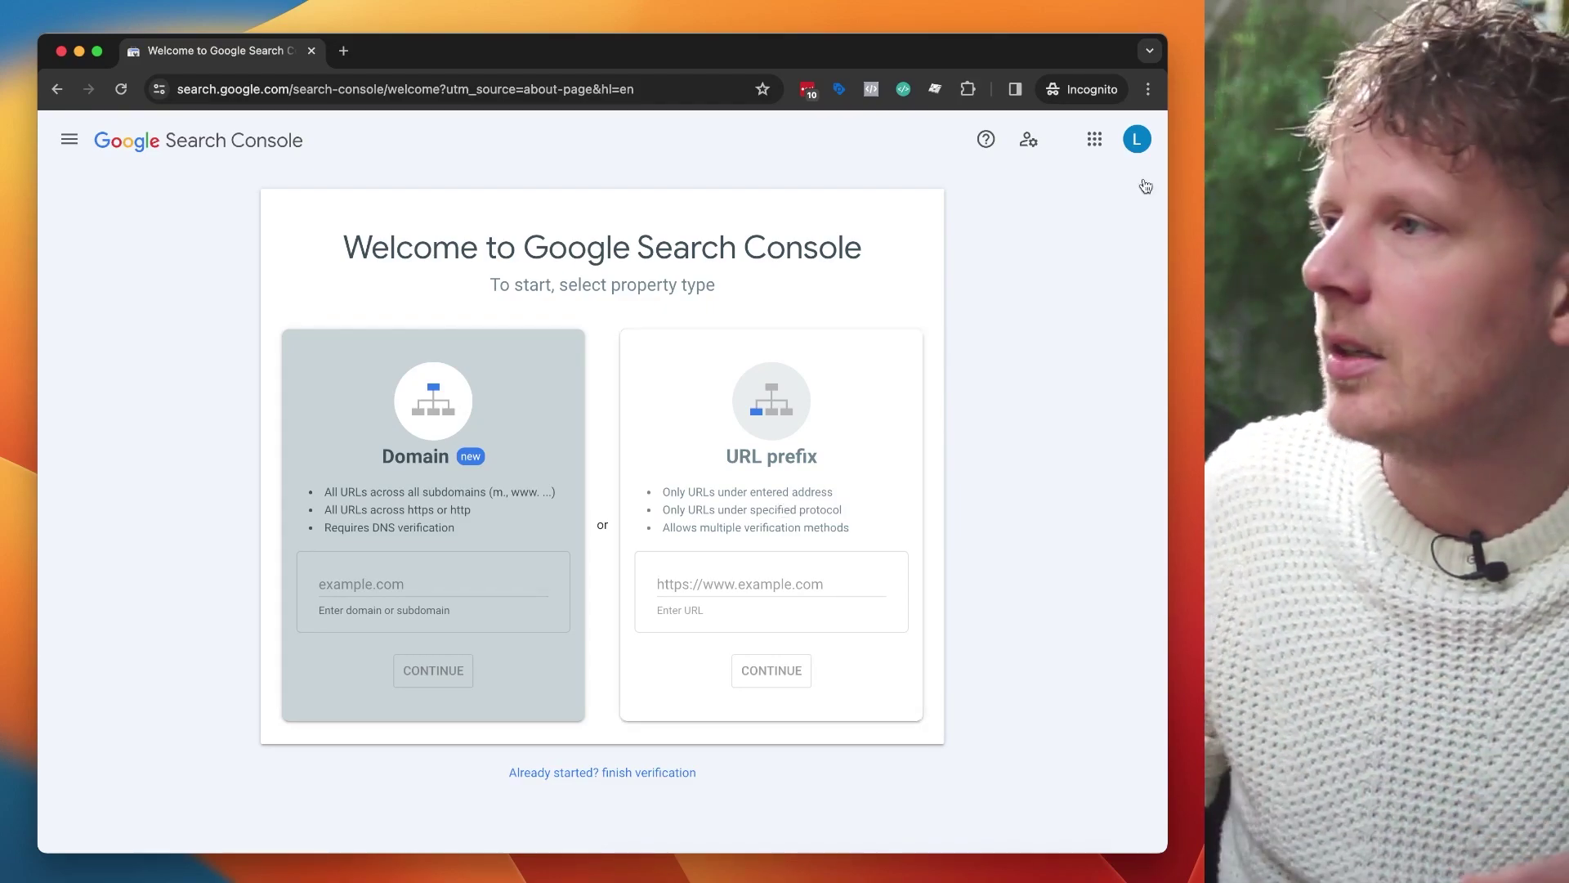
{"action": "left_click_drag", "start_coordinate": [1193, 184], "coordinate": [381, 166]}
- Select the bare domain on line 1 of the Nova note and reposition the notes window
{"action": "triple_click", "coordinate": [491, 200]}
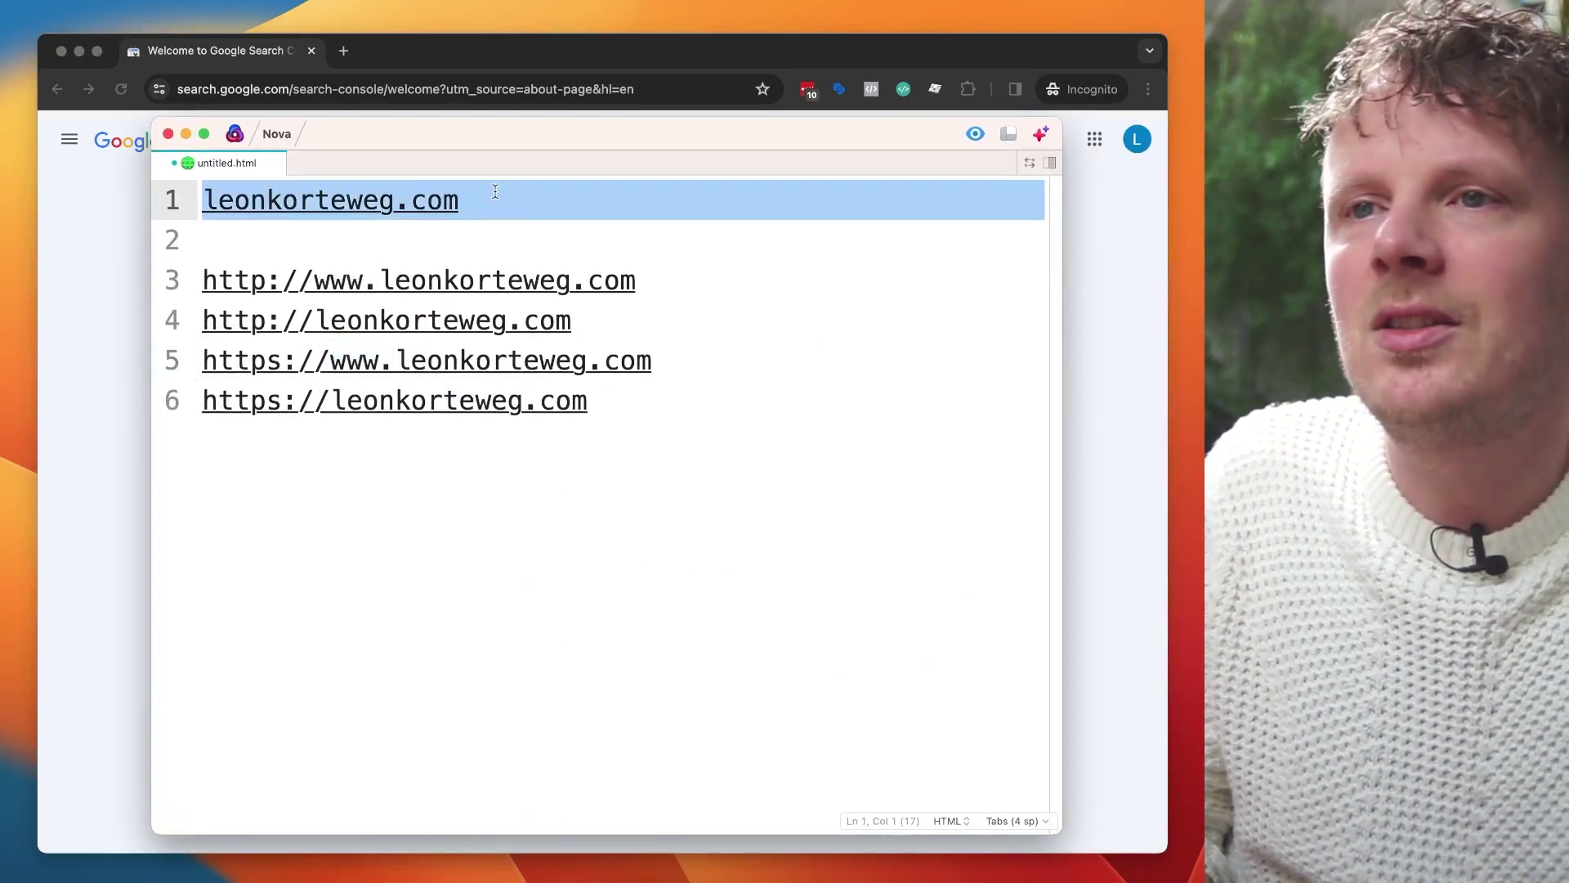
{"action": "double_click", "coordinate": [359, 200]}
{"action": "key", "text": "shift+End"}
{"action": "left_click_drag", "start_coordinate": [423, 129], "coordinate": [449, 94]}
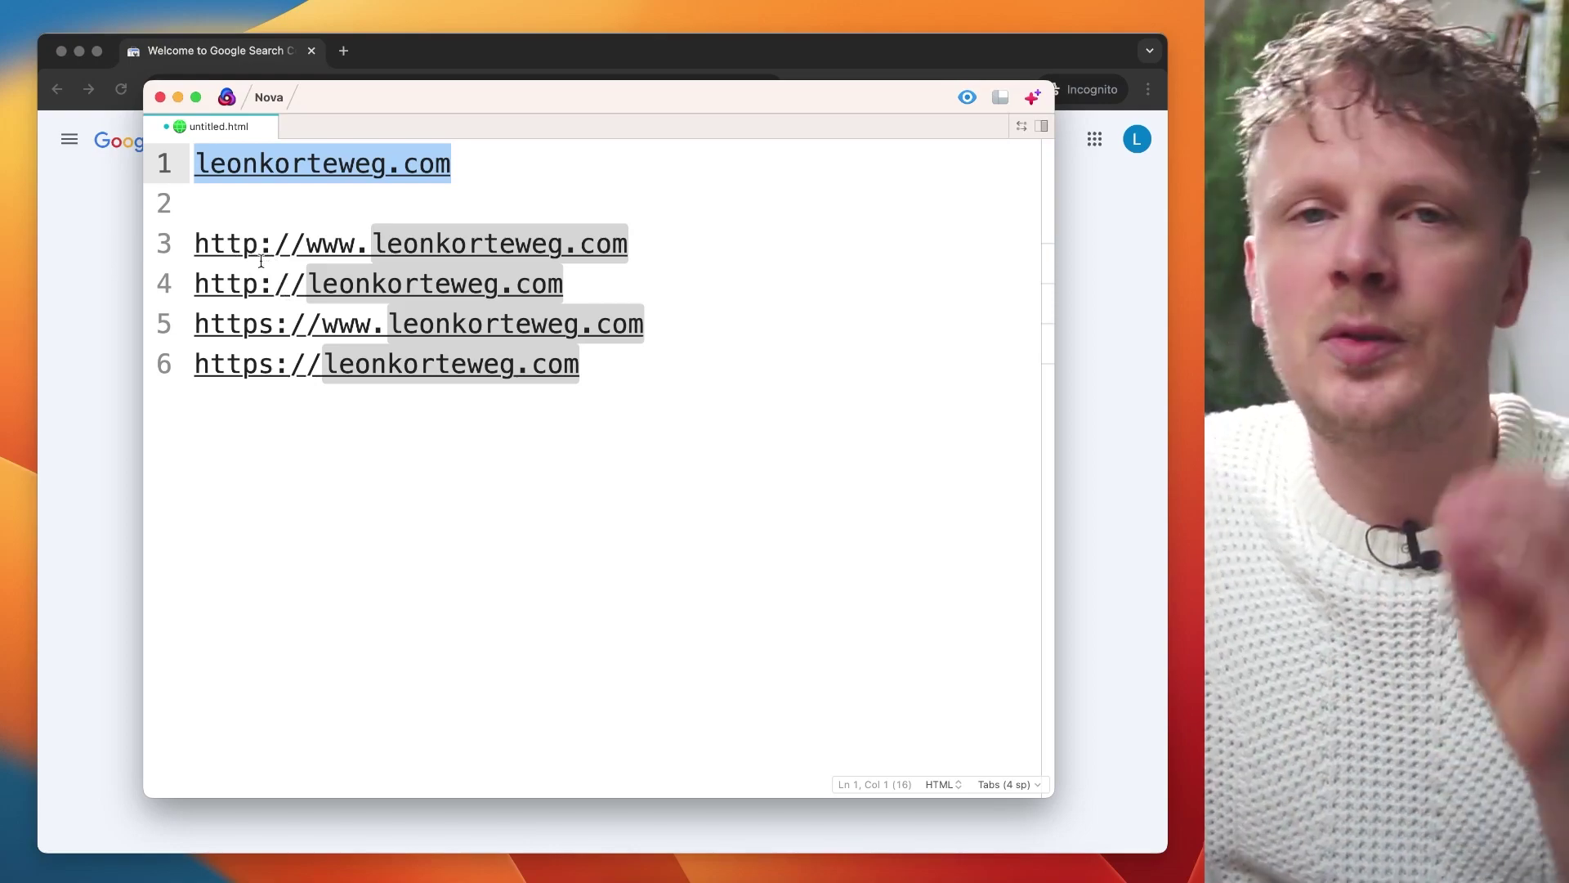
- Insert an empty line between the http and https URL groups, highlighting the http and www parts
{"action": "left_click_drag", "start_coordinate": [195, 244], "coordinate": [560, 245]}
{"action": "left_click", "coordinate": [605, 264]}
{"action": "key", "text": "Return"}
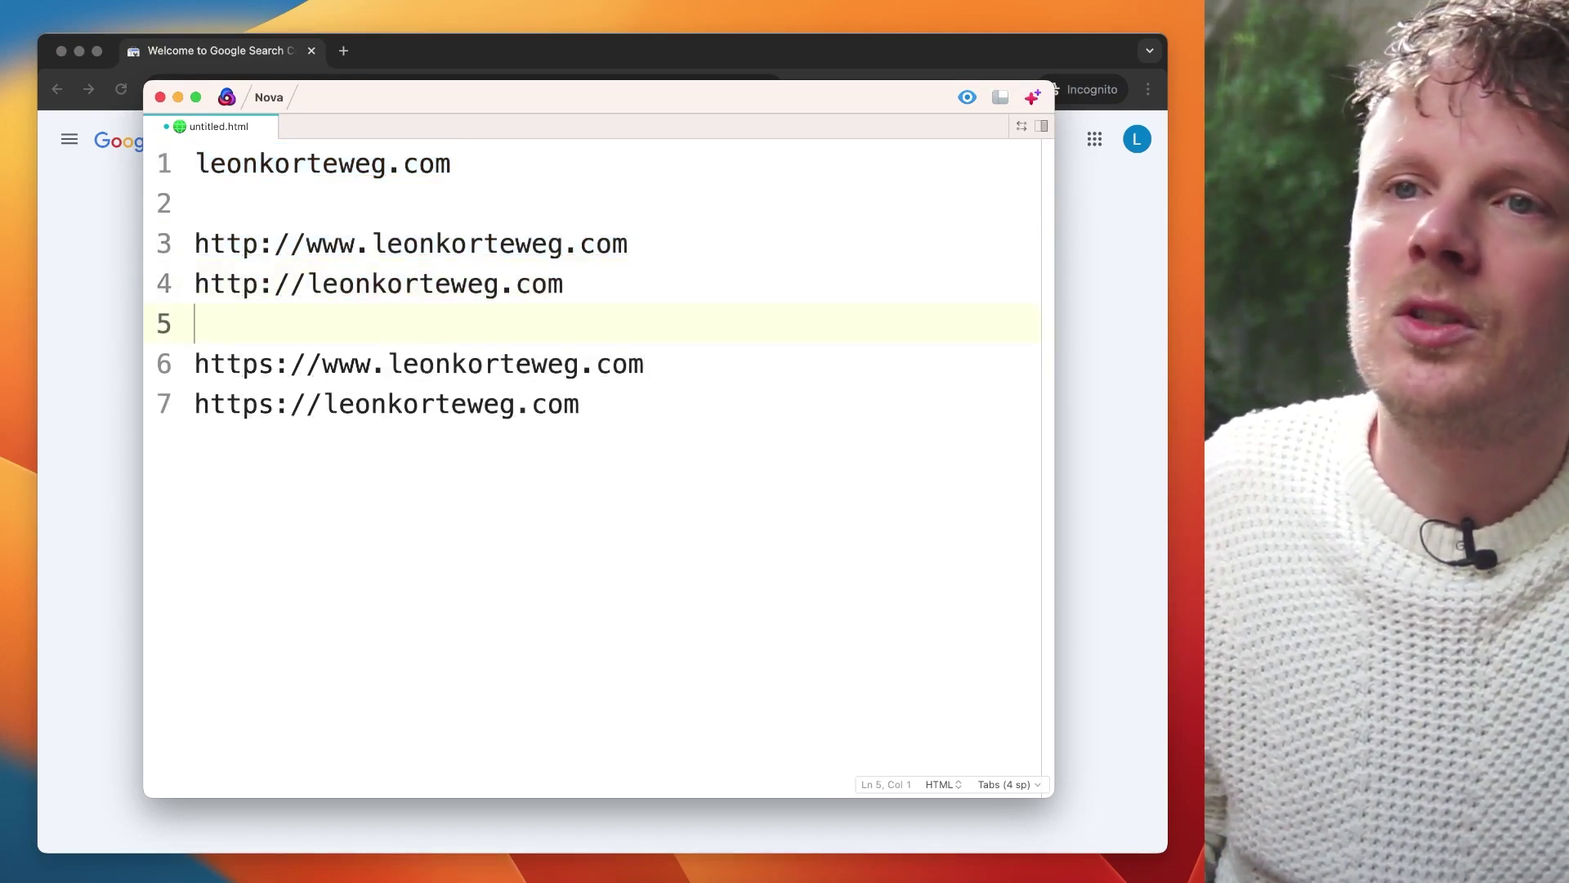
{"action": "double_click", "coordinate": [234, 249]}
{"action": "left_click", "coordinate": [231, 239]}
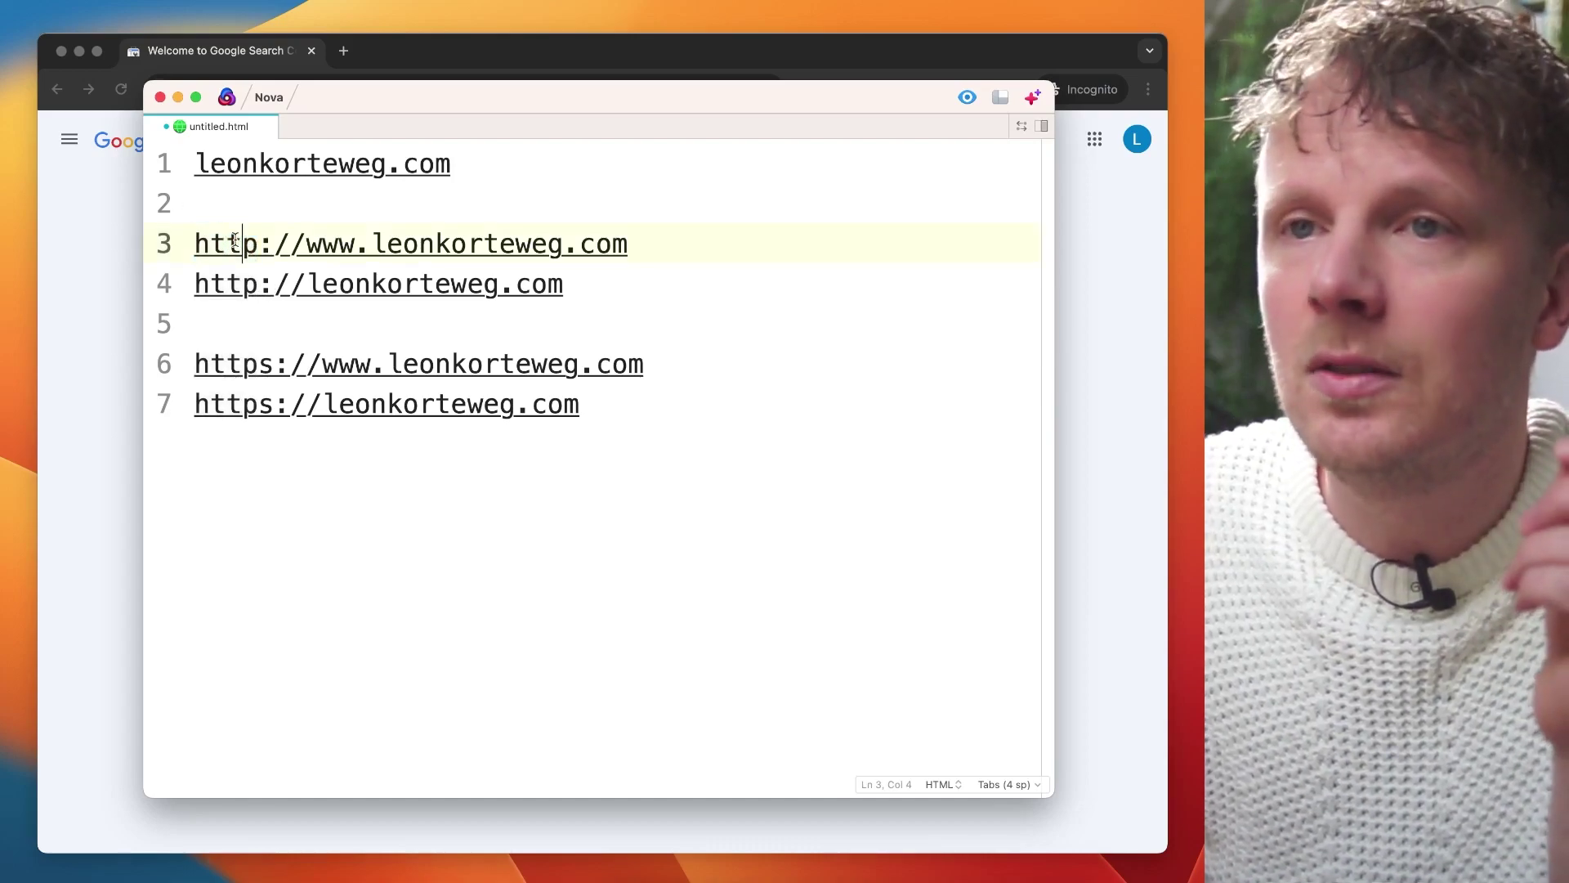
{"action": "double_click", "coordinate": [232, 238]}
{"action": "double_click", "coordinate": [238, 284]}
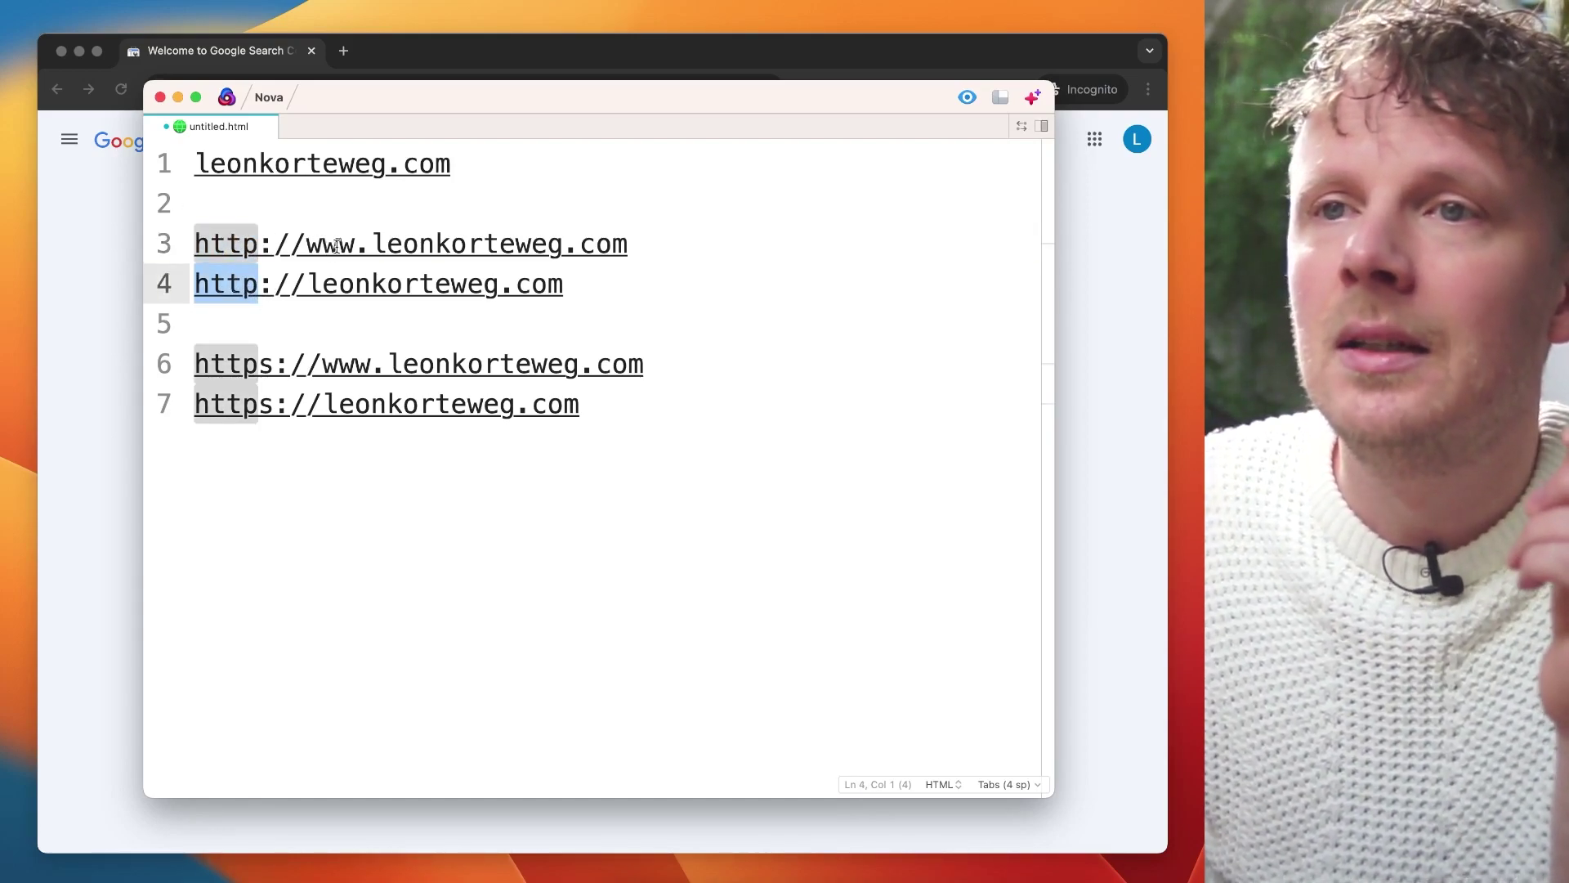
{"action": "left_click_drag", "start_coordinate": [307, 246], "coordinate": [371, 245]}
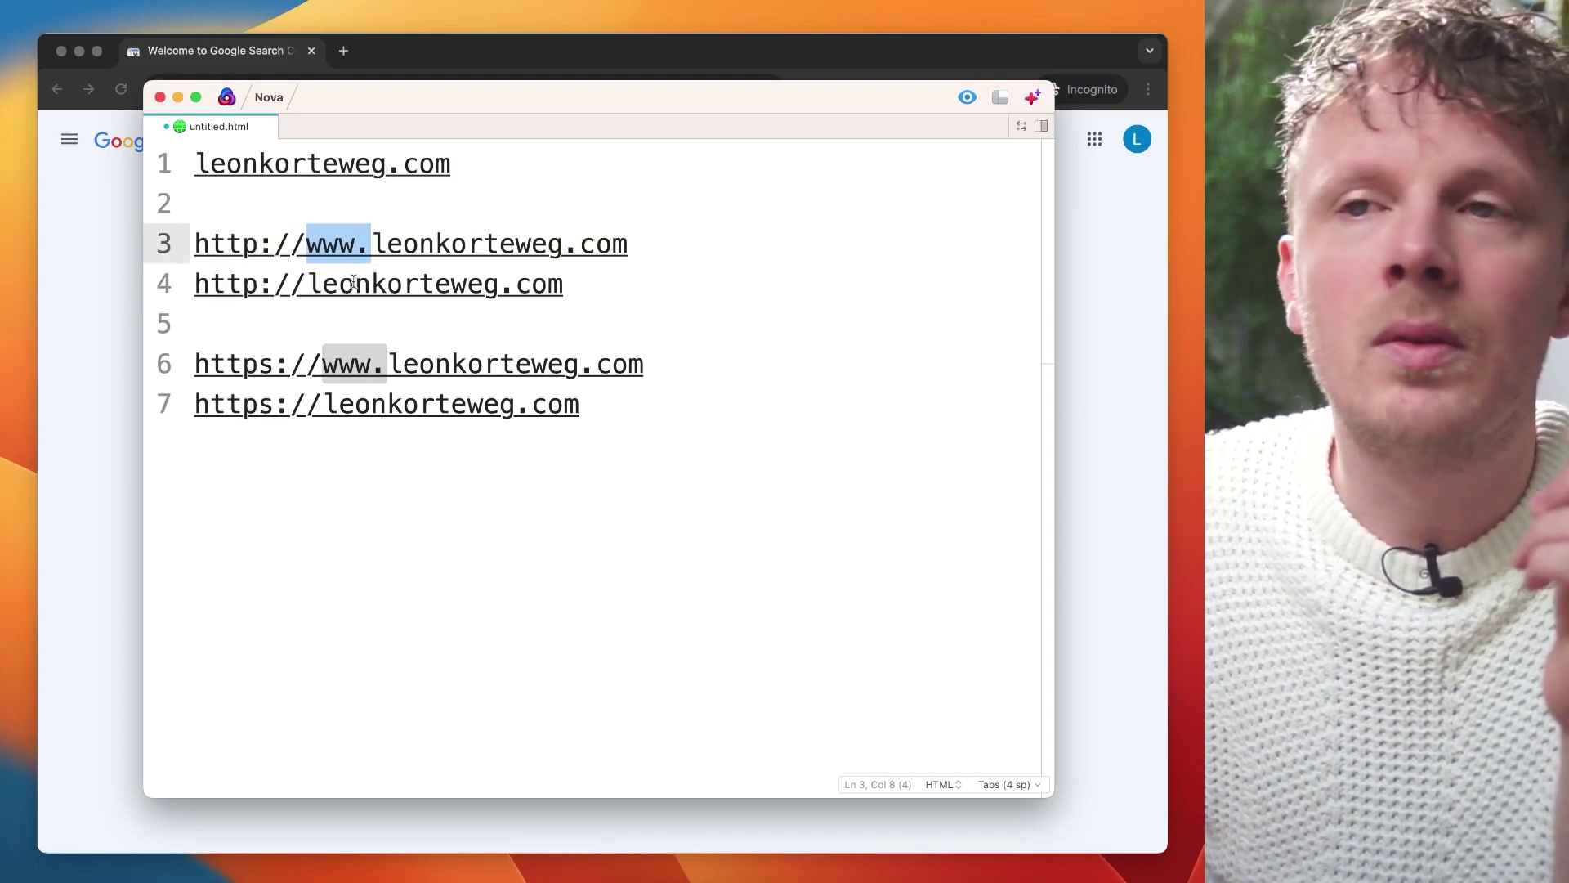
{"action": "left_click", "coordinate": [307, 286]}
- Highlight the https www variant on lines 6–7, glance at Search Console, and undo the last edit
{"action": "double_click", "coordinate": [238, 367]}
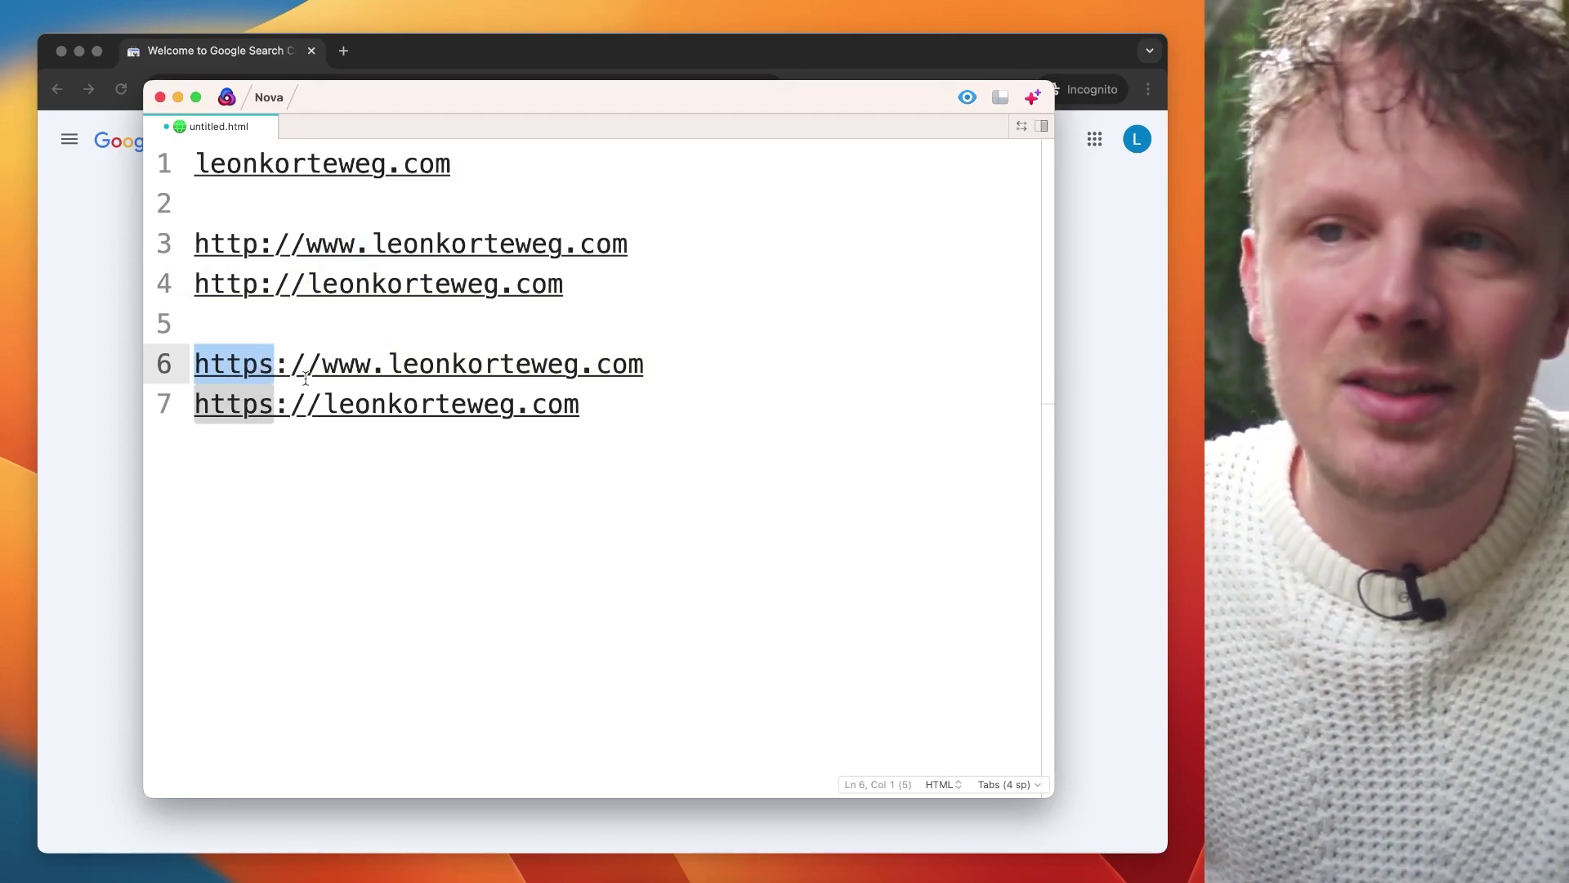
{"action": "left_click_drag", "start_coordinate": [386, 367], "coordinate": [322, 367]}
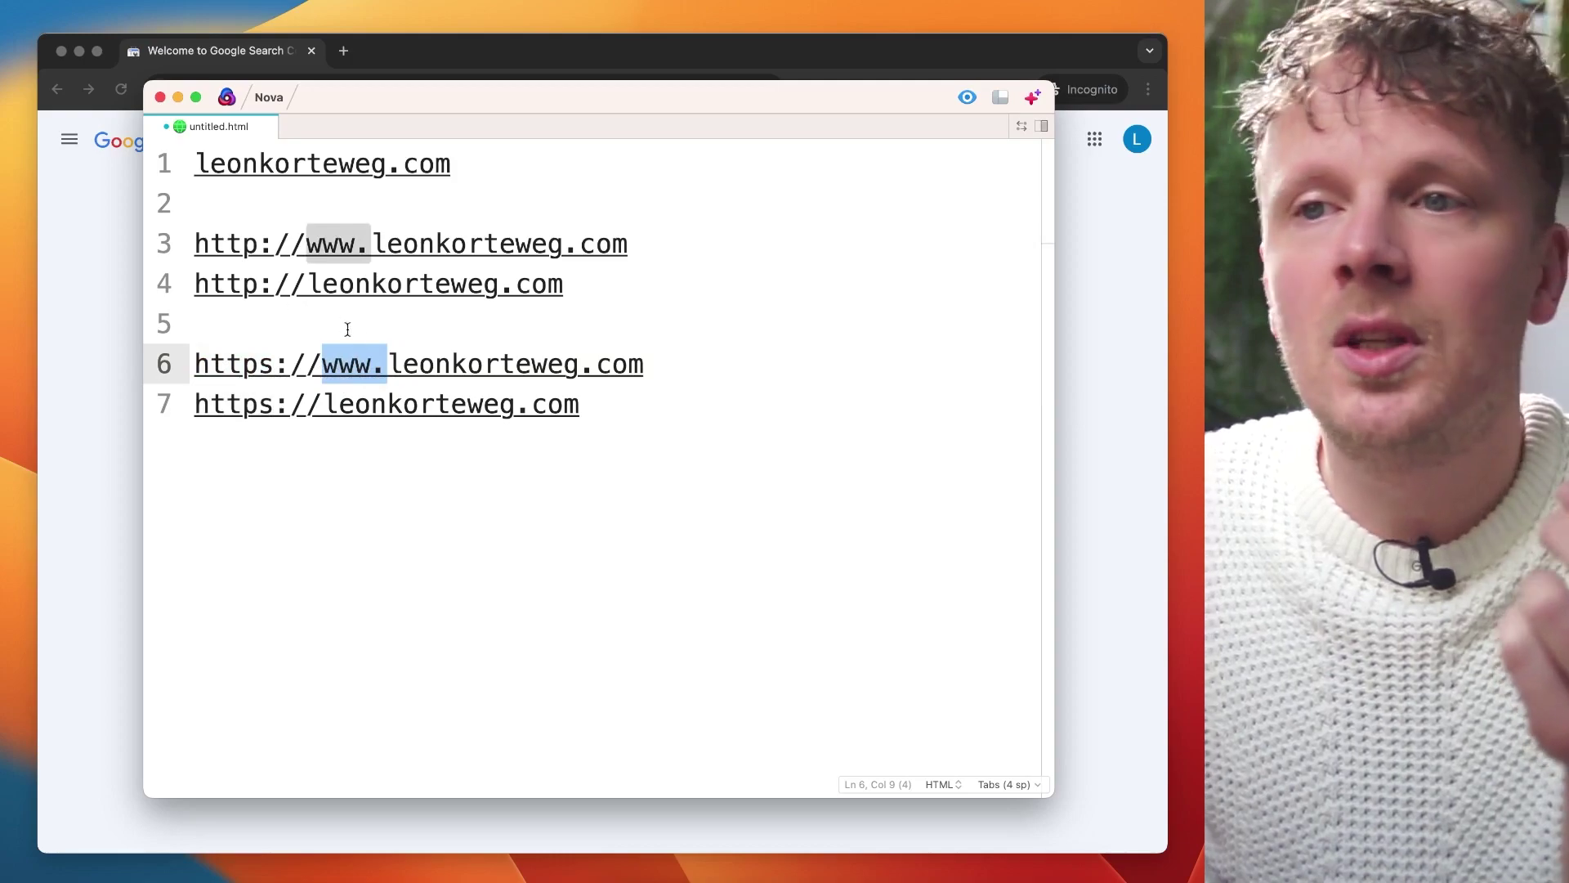
{"action": "left_click", "coordinate": [323, 403]}
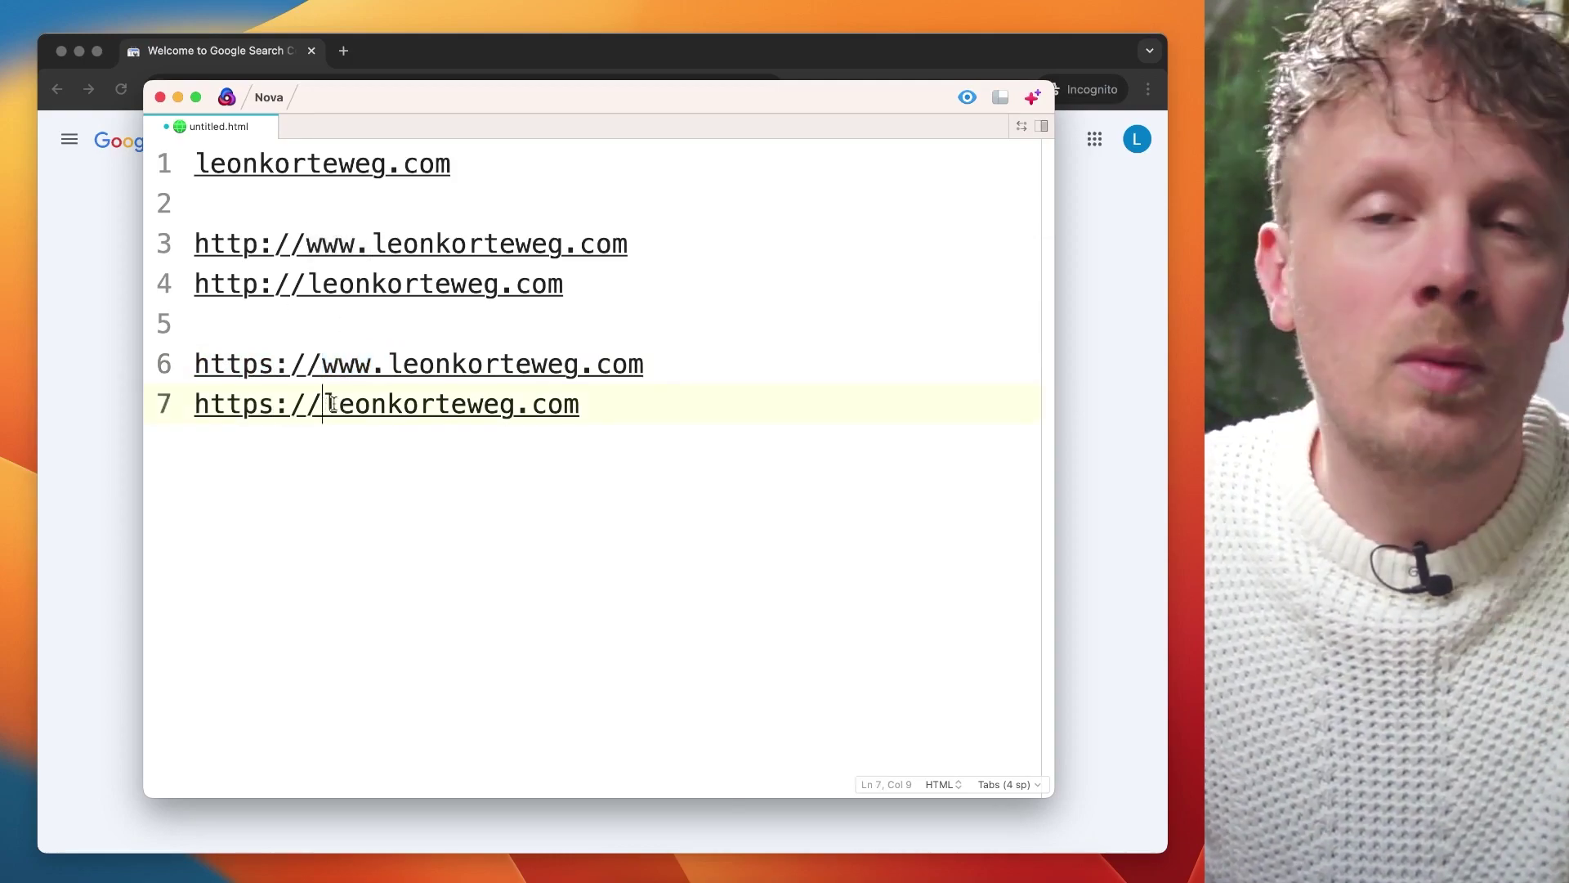
{"action": "left_click_drag", "start_coordinate": [324, 244], "coordinate": [452, 403]}
{"action": "left_click", "coordinate": [452, 403]}
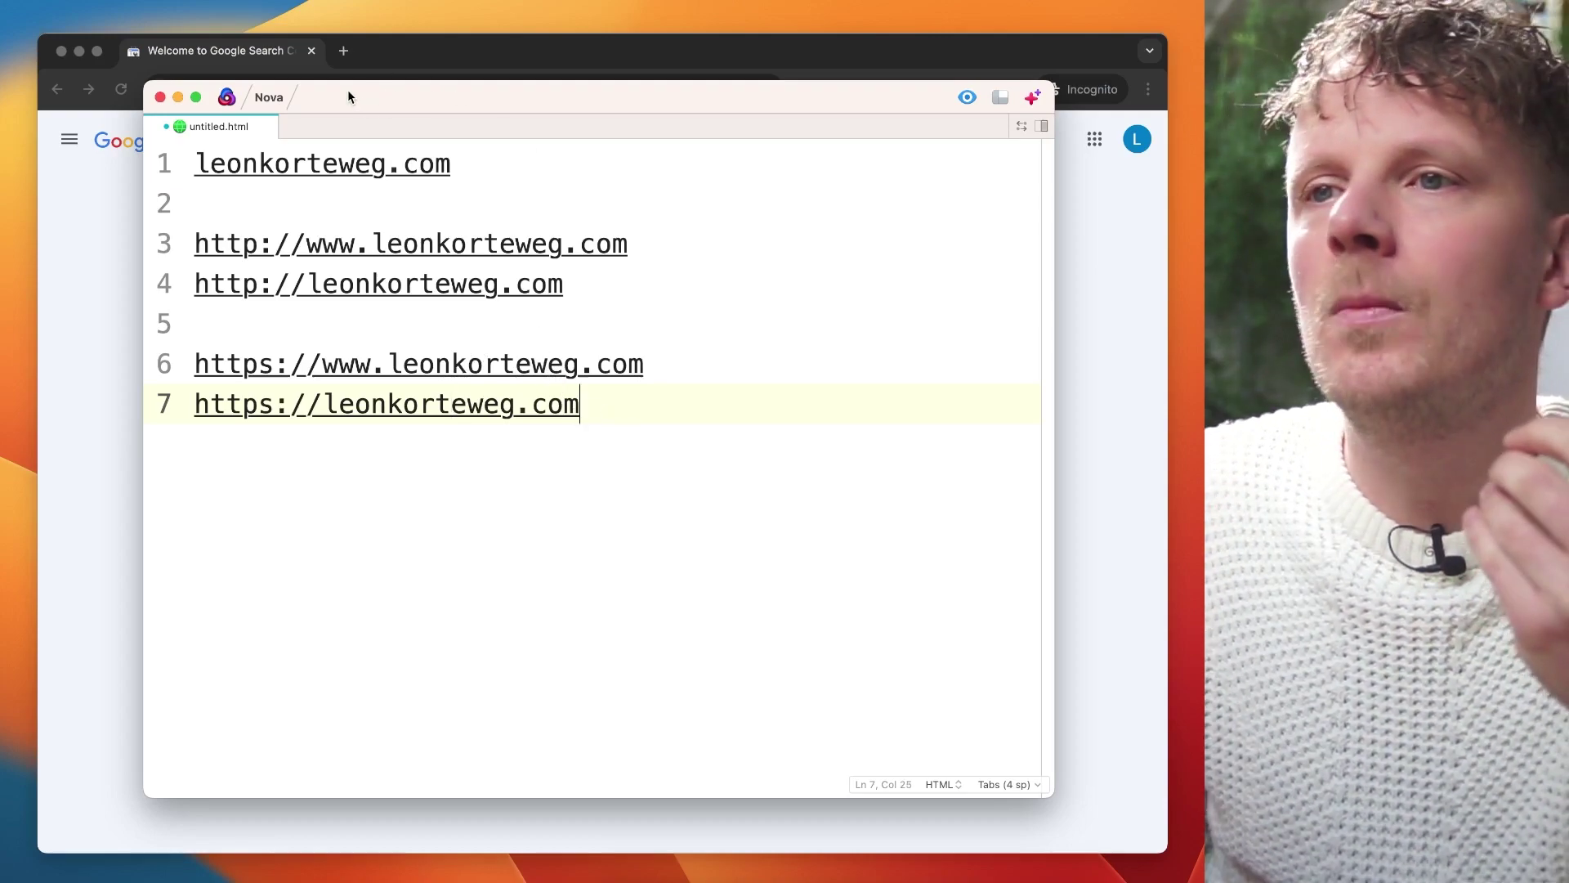
{"action": "key", "text": "super+Tab"}
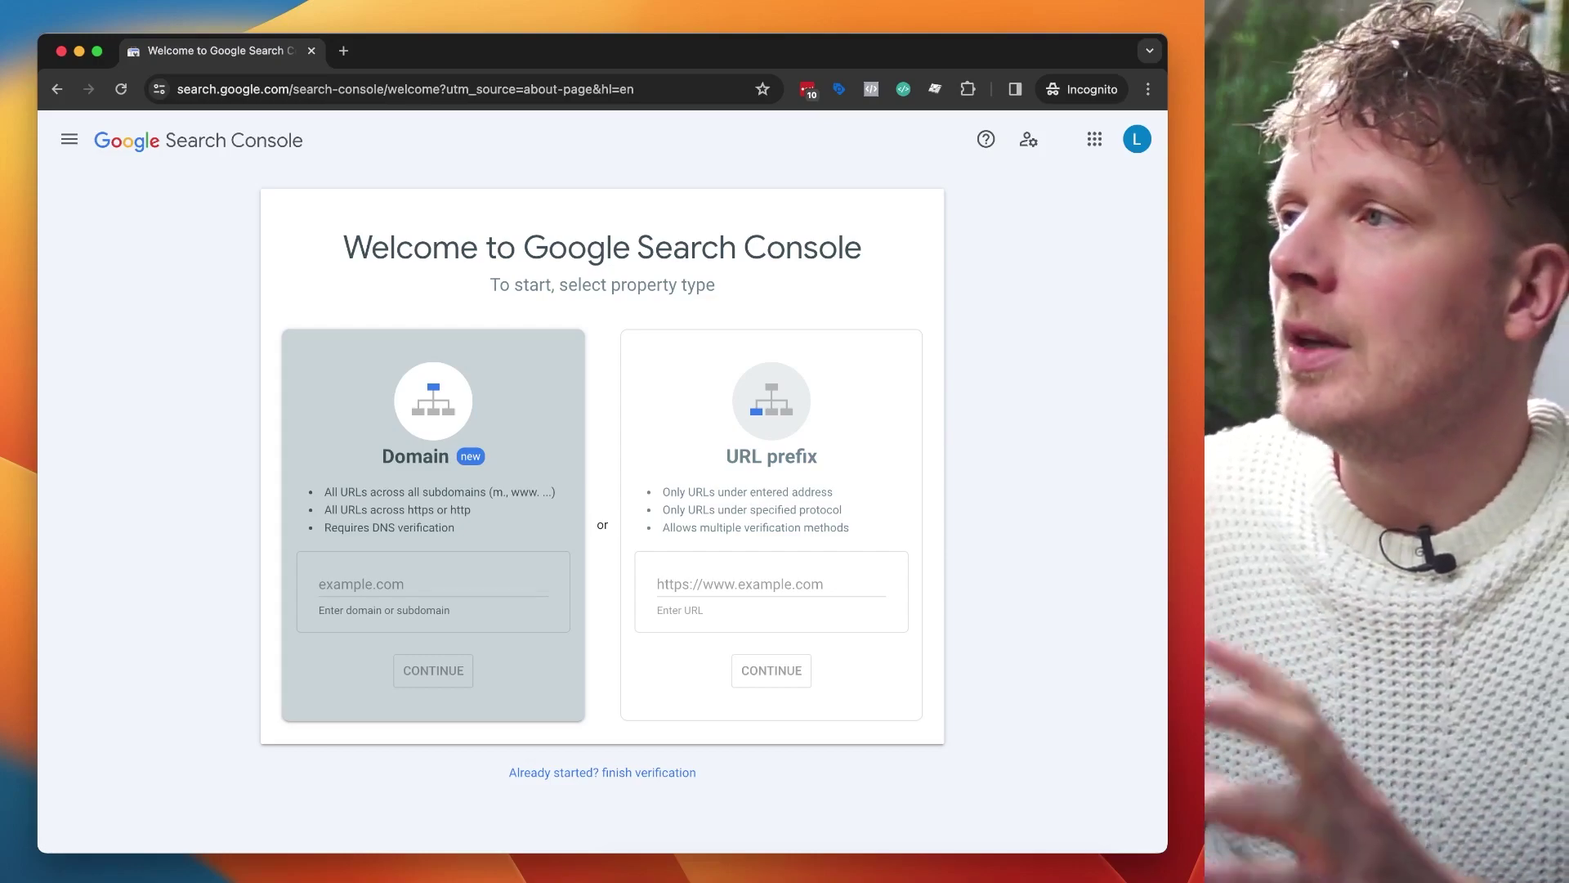
{"action": "key", "text": "super+Tab"}
{"action": "key", "text": "super+z"}
- Remove empty line 5, select the https www address on line 8, and hide Nova
{"action": "left_click", "coordinate": [588, 311]}
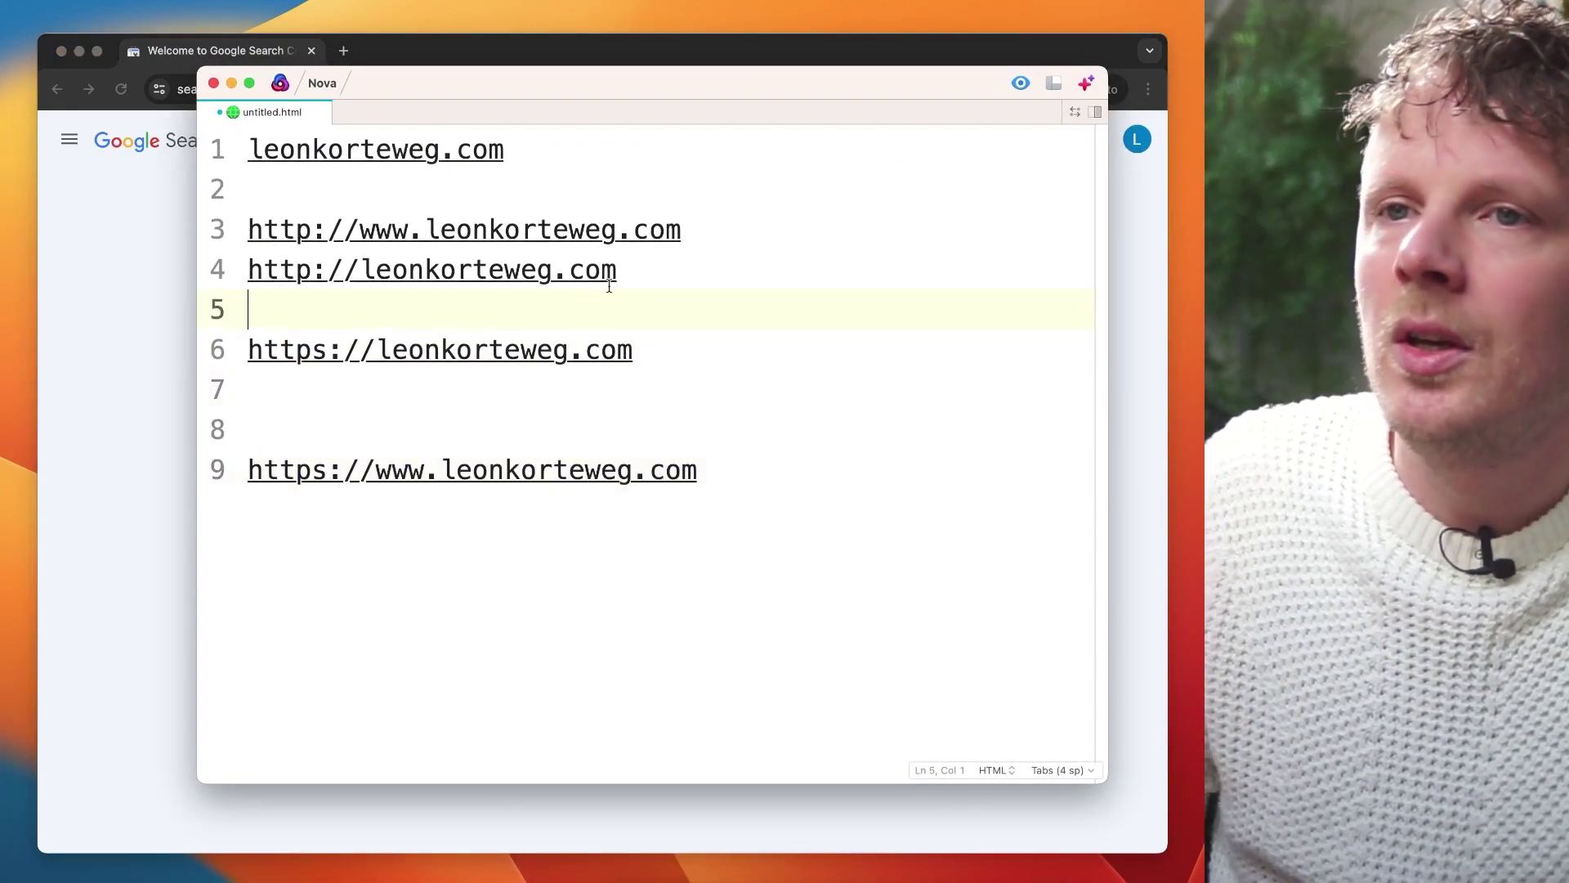
{"action": "key", "text": "BackSpace"}
{"action": "left_click_drag", "start_coordinate": [298, 230], "coordinate": [515, 308]}
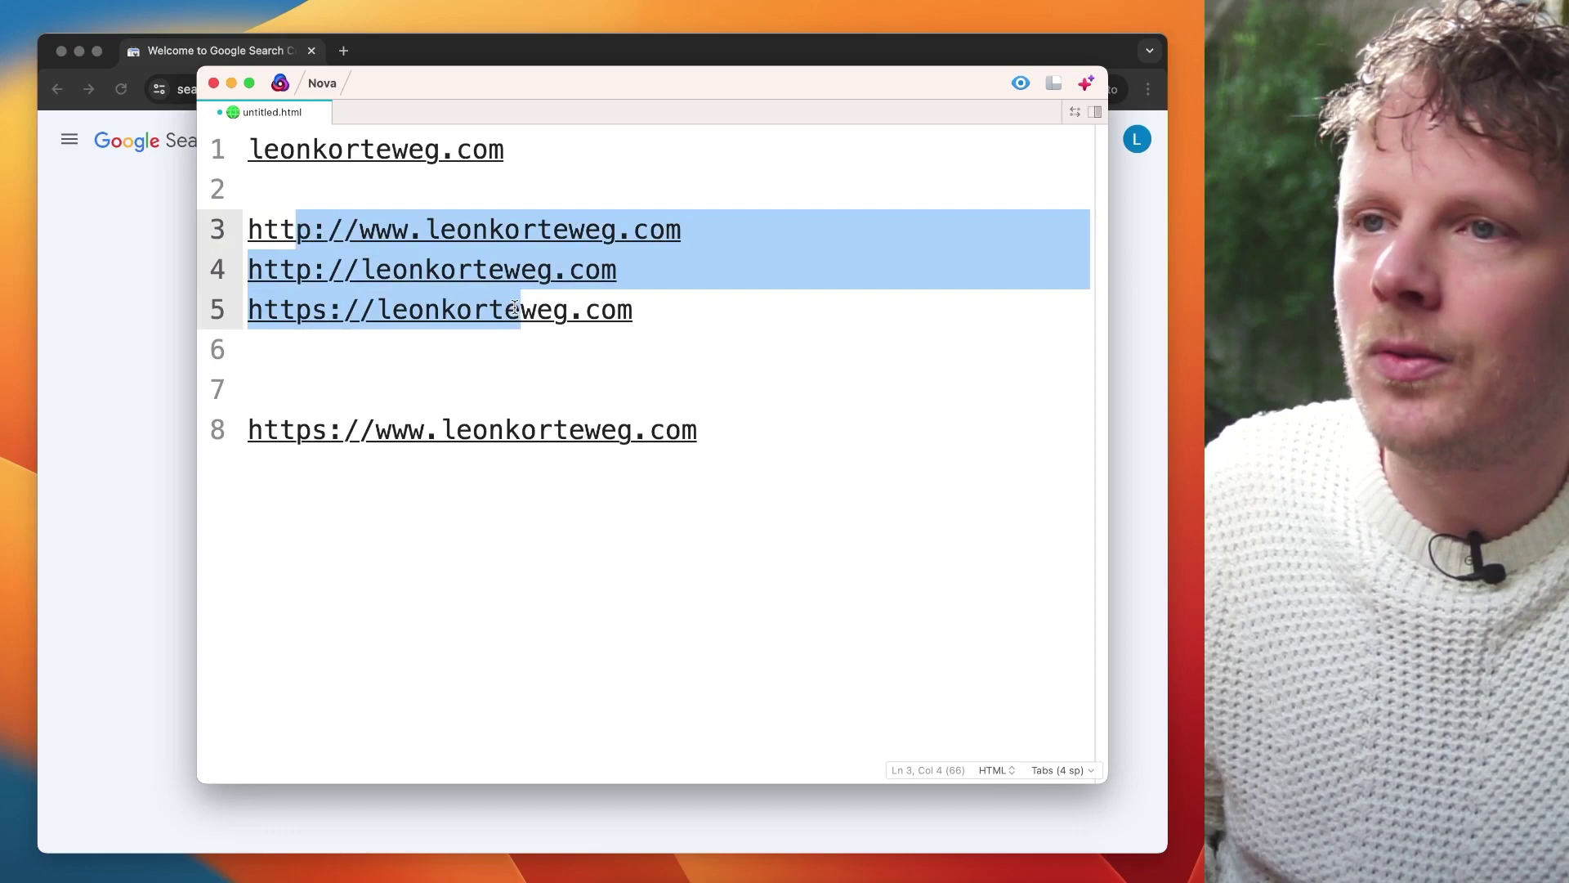
{"action": "double_click", "coordinate": [354, 439]}
{"action": "triple_click", "coordinate": [584, 422]}
{"action": "key", "text": "super+c"}
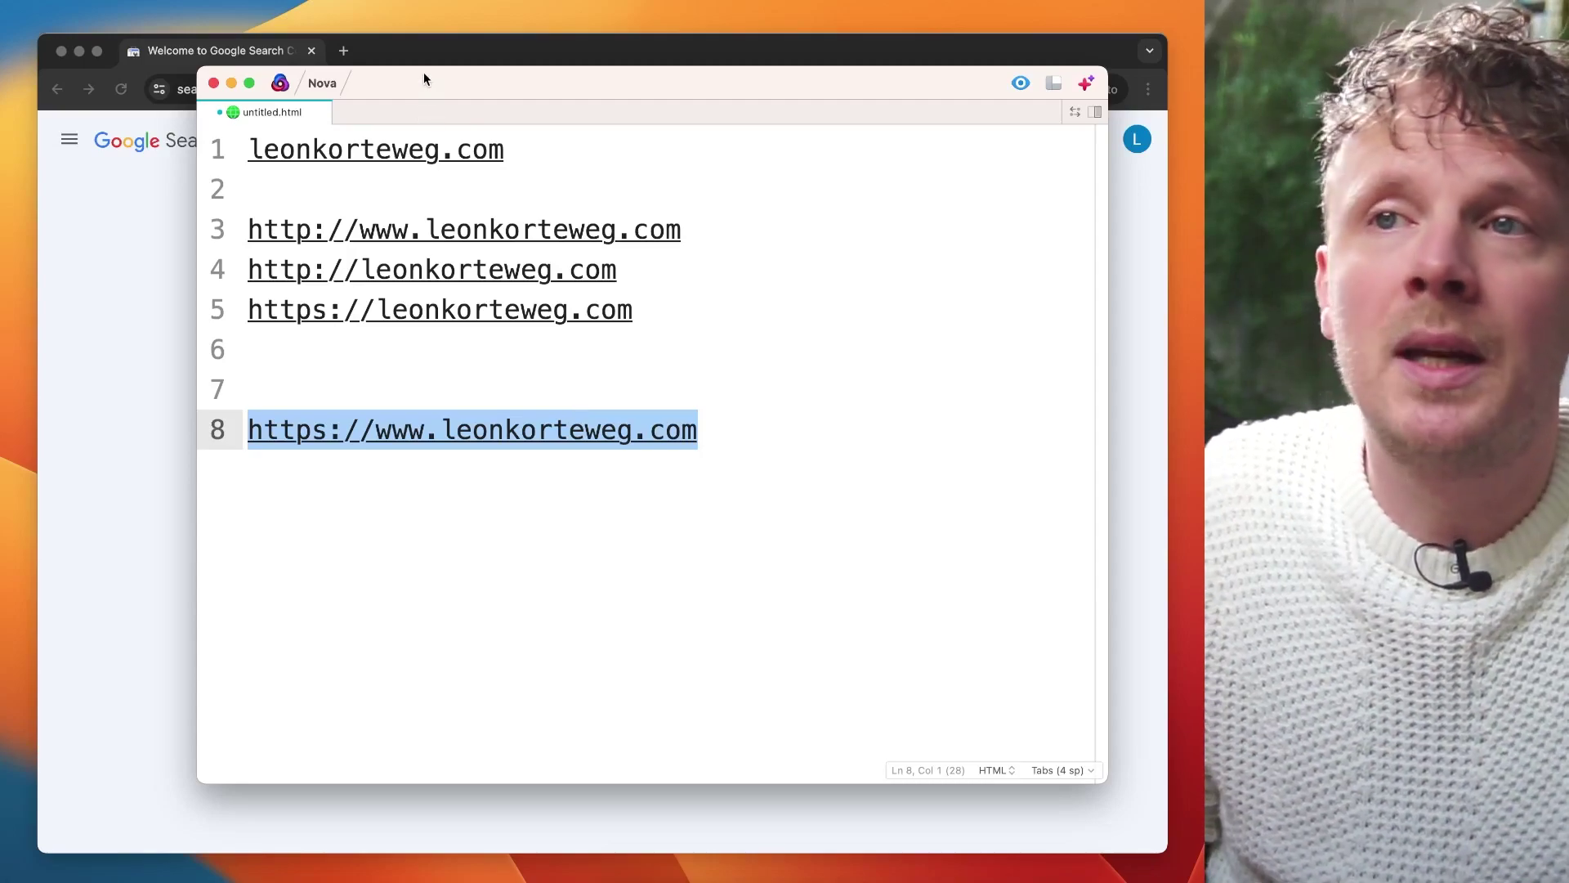
{"action": "double_click", "coordinate": [416, 230]}
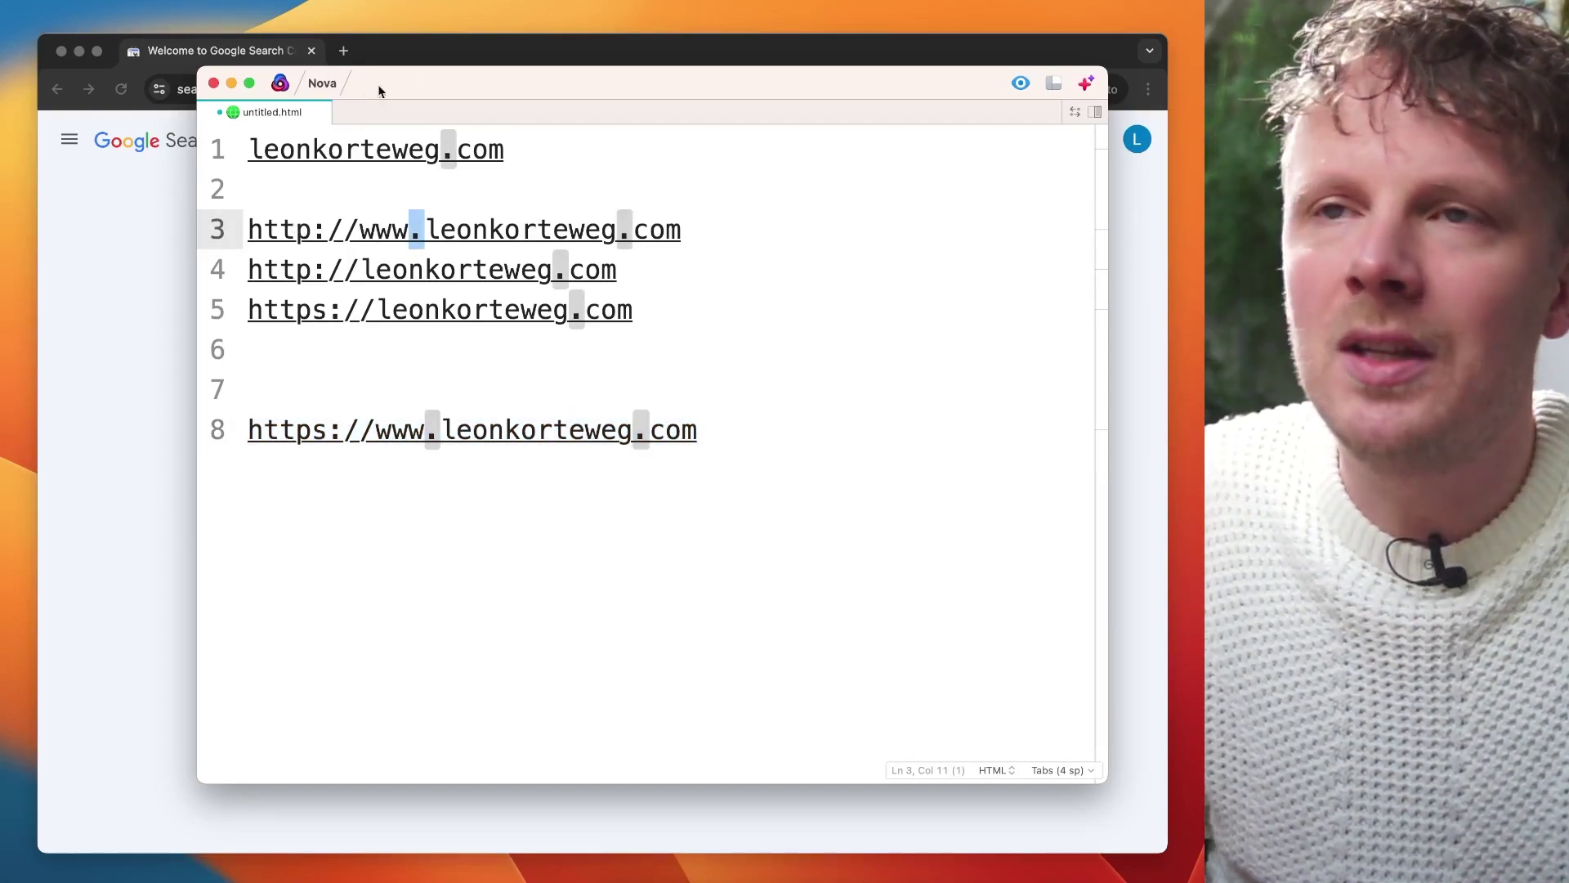
{"action": "key", "text": "super+Tab"}
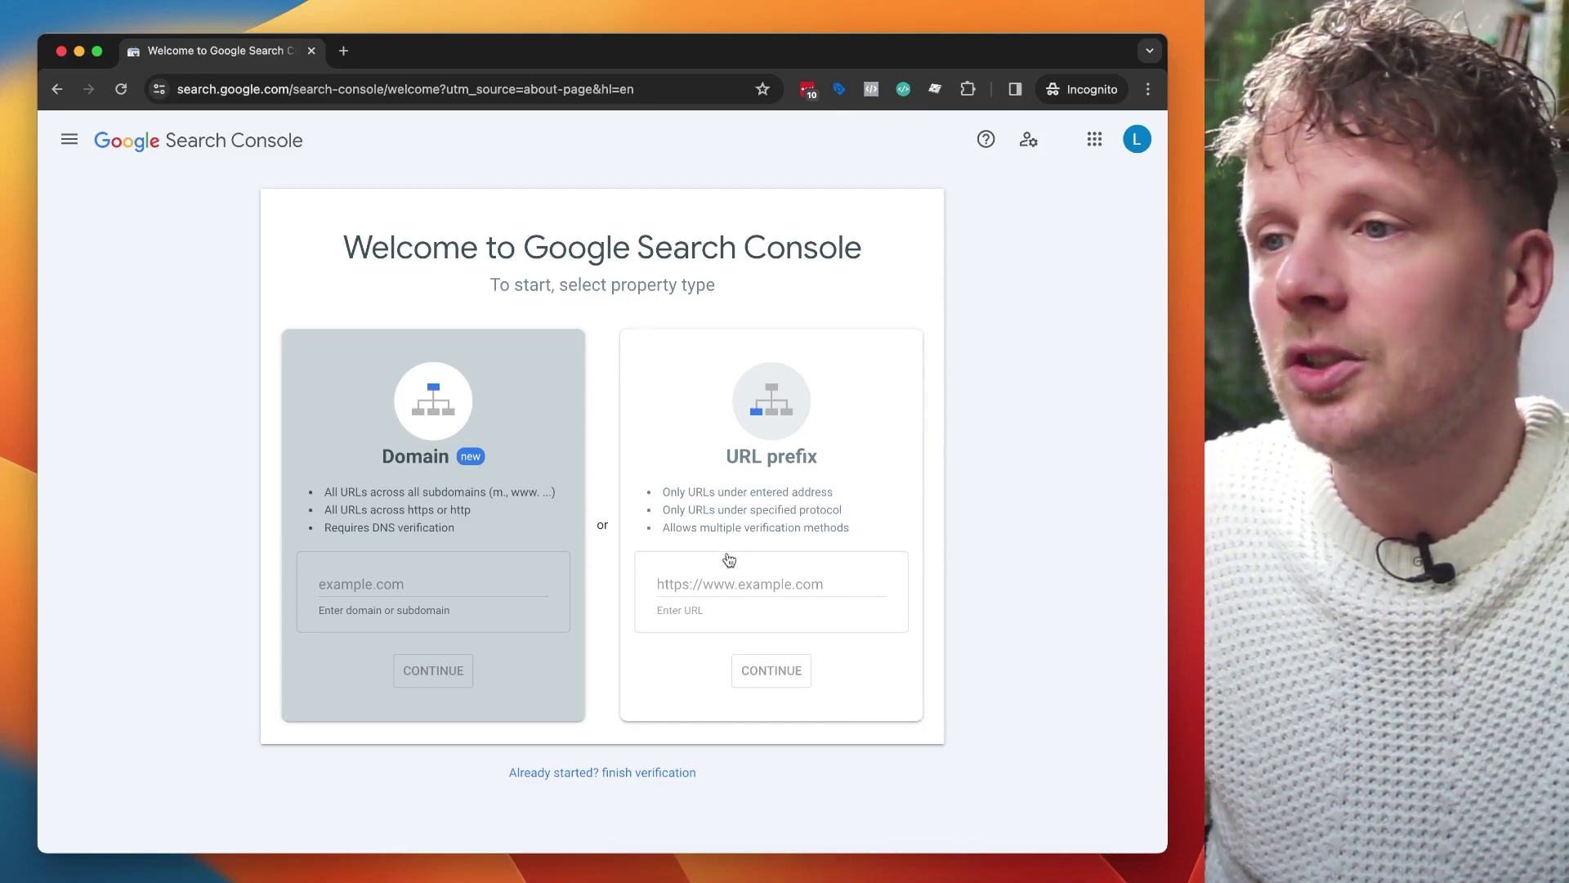
{"action": "key", "text": "super+Tab"}
{"action": "key", "text": "super+Tab"}
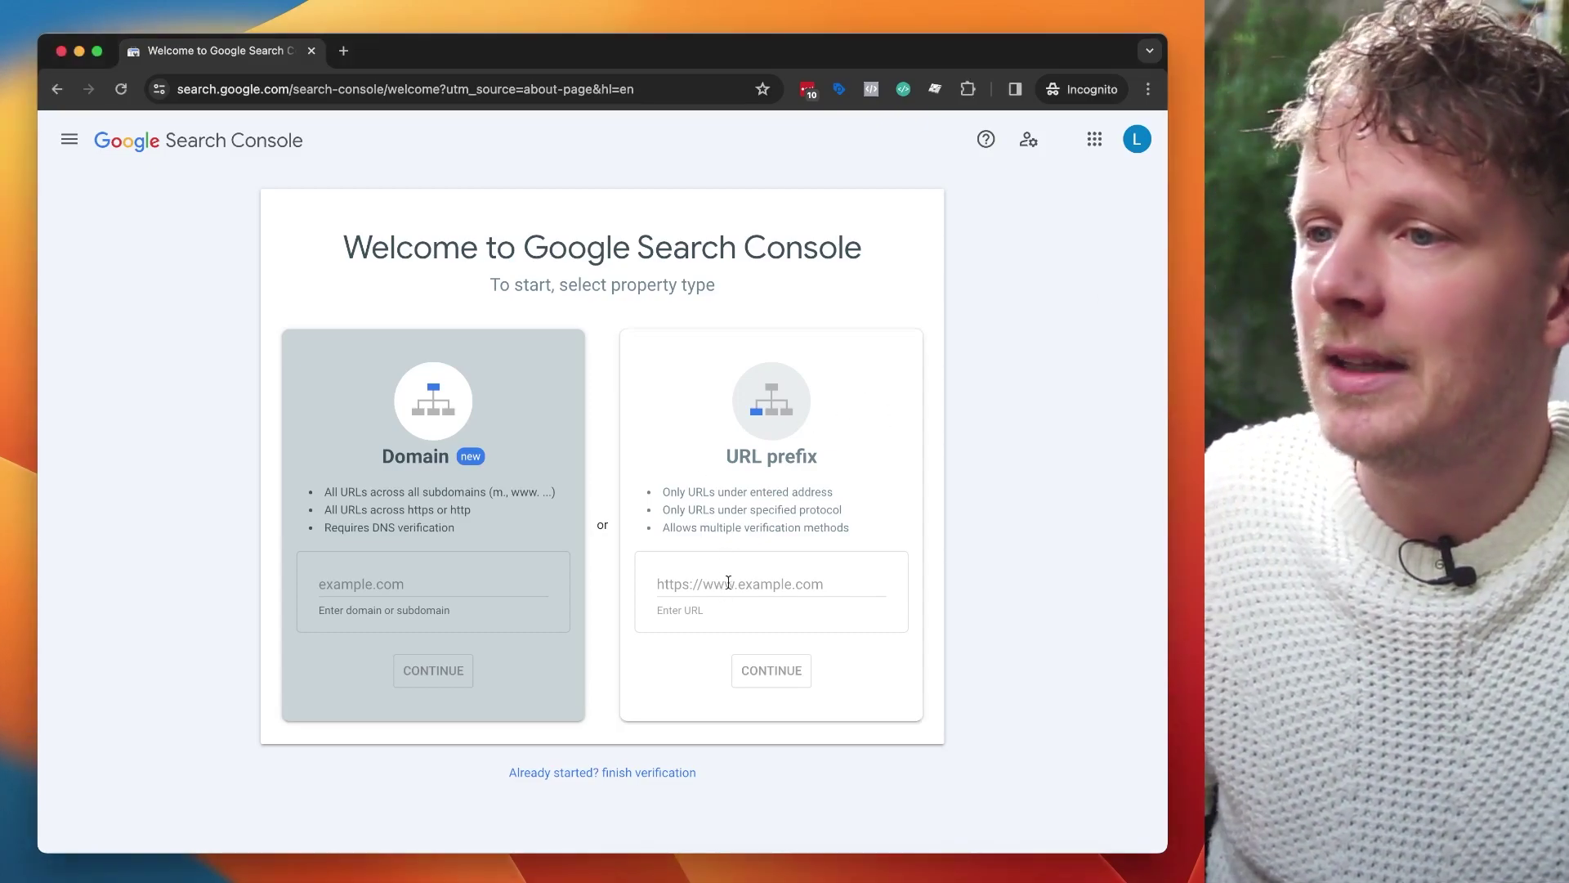
{"action": "left_click", "coordinate": [762, 574]}
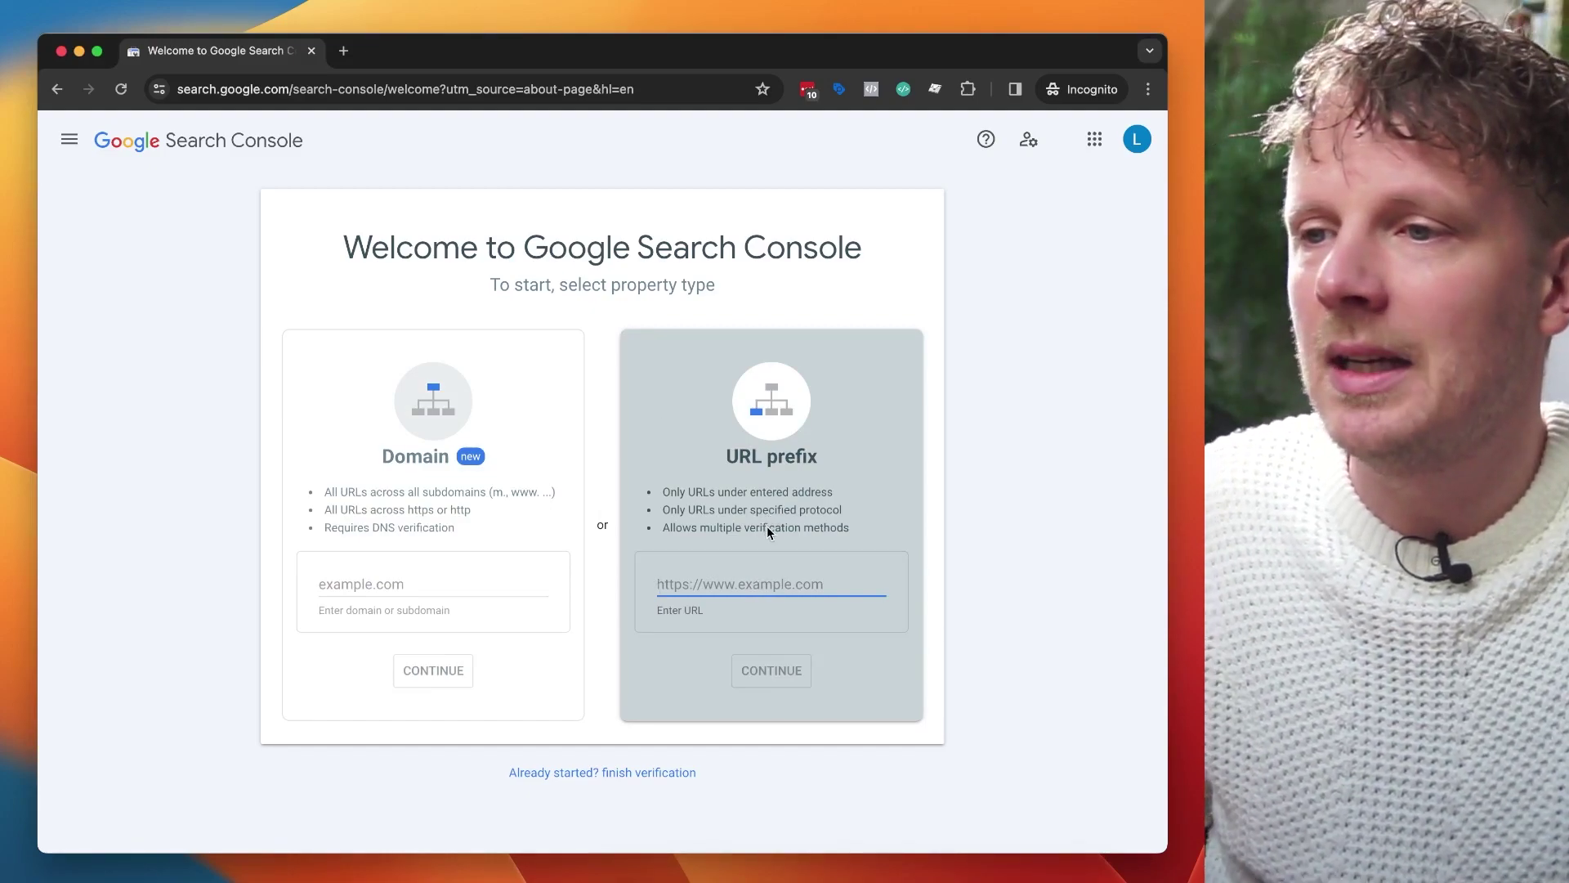
{"action": "left_click", "coordinate": [583, 367]}
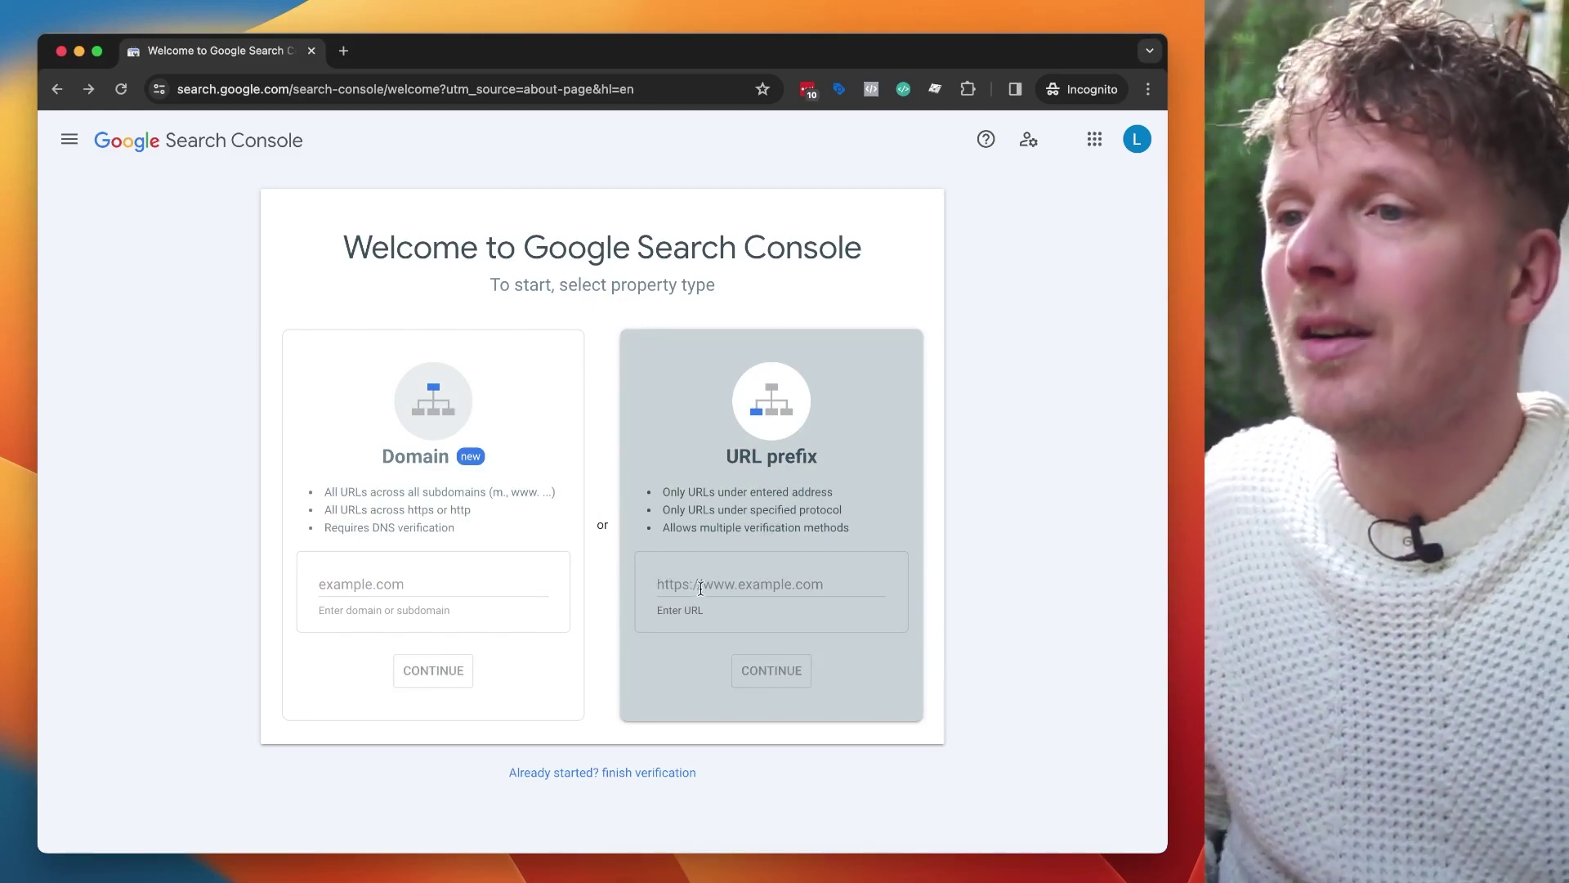
{"action": "left_click", "coordinate": [717, 604]}
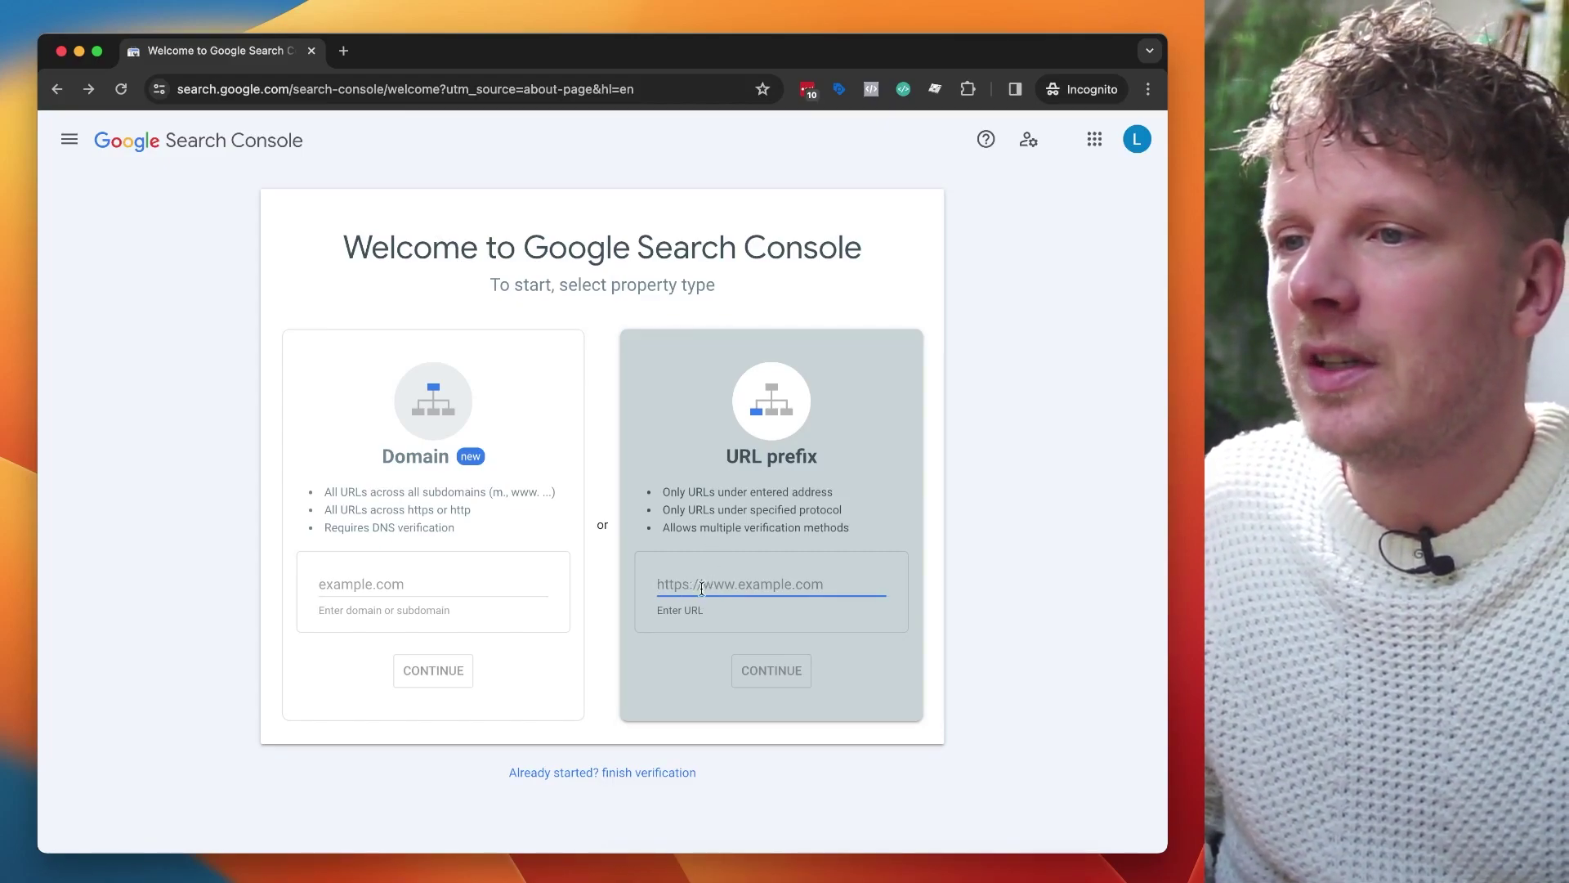
{"action": "key", "text": "super+v"}
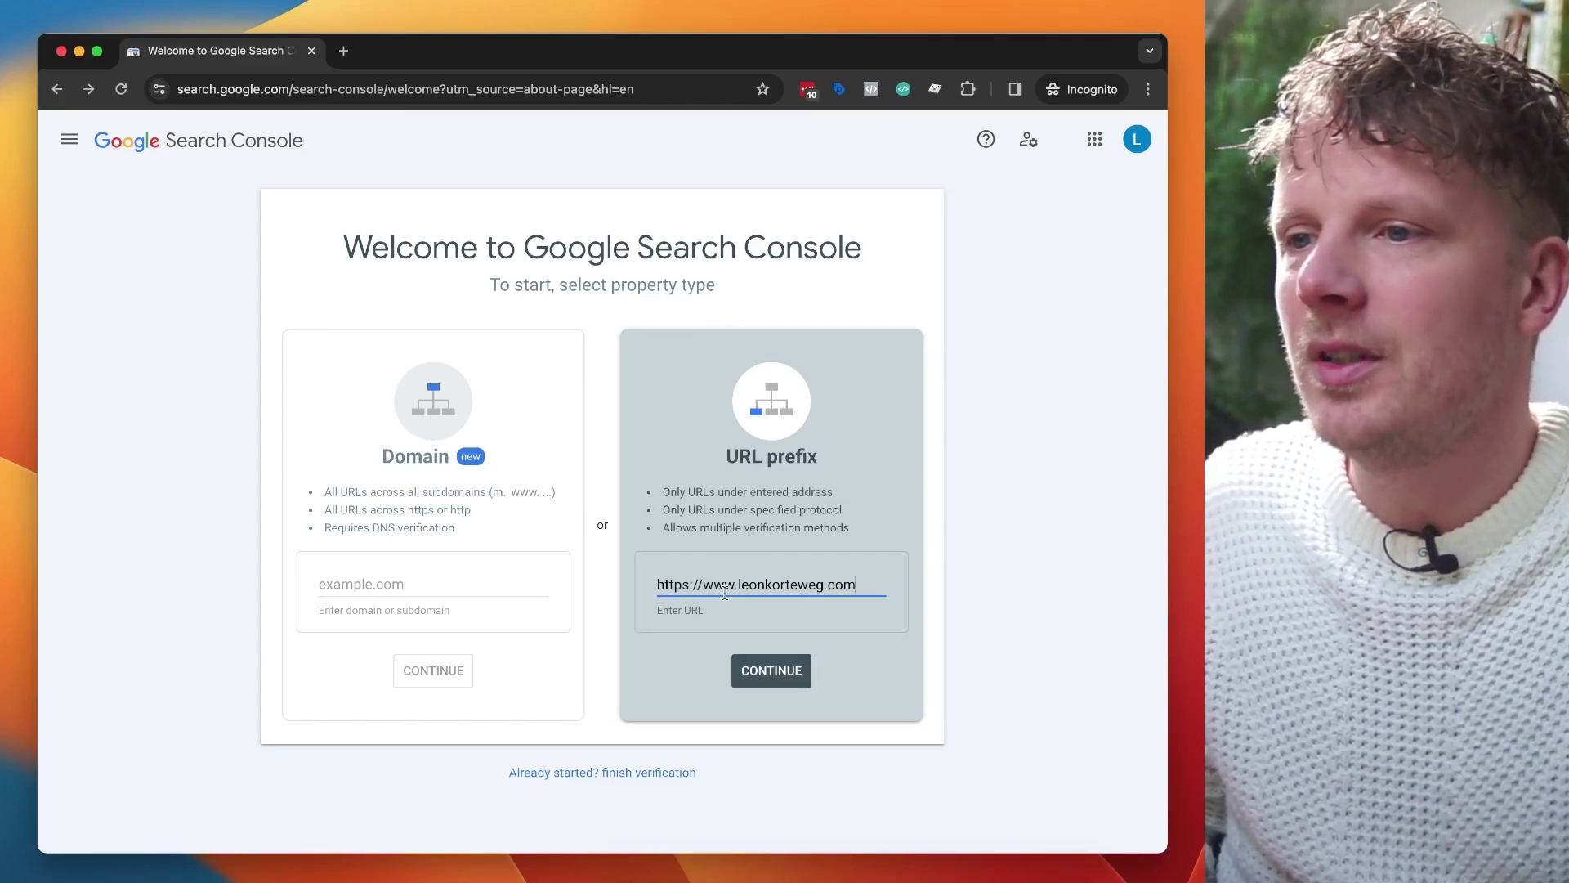
{"action": "left_click", "coordinate": [770, 677]}
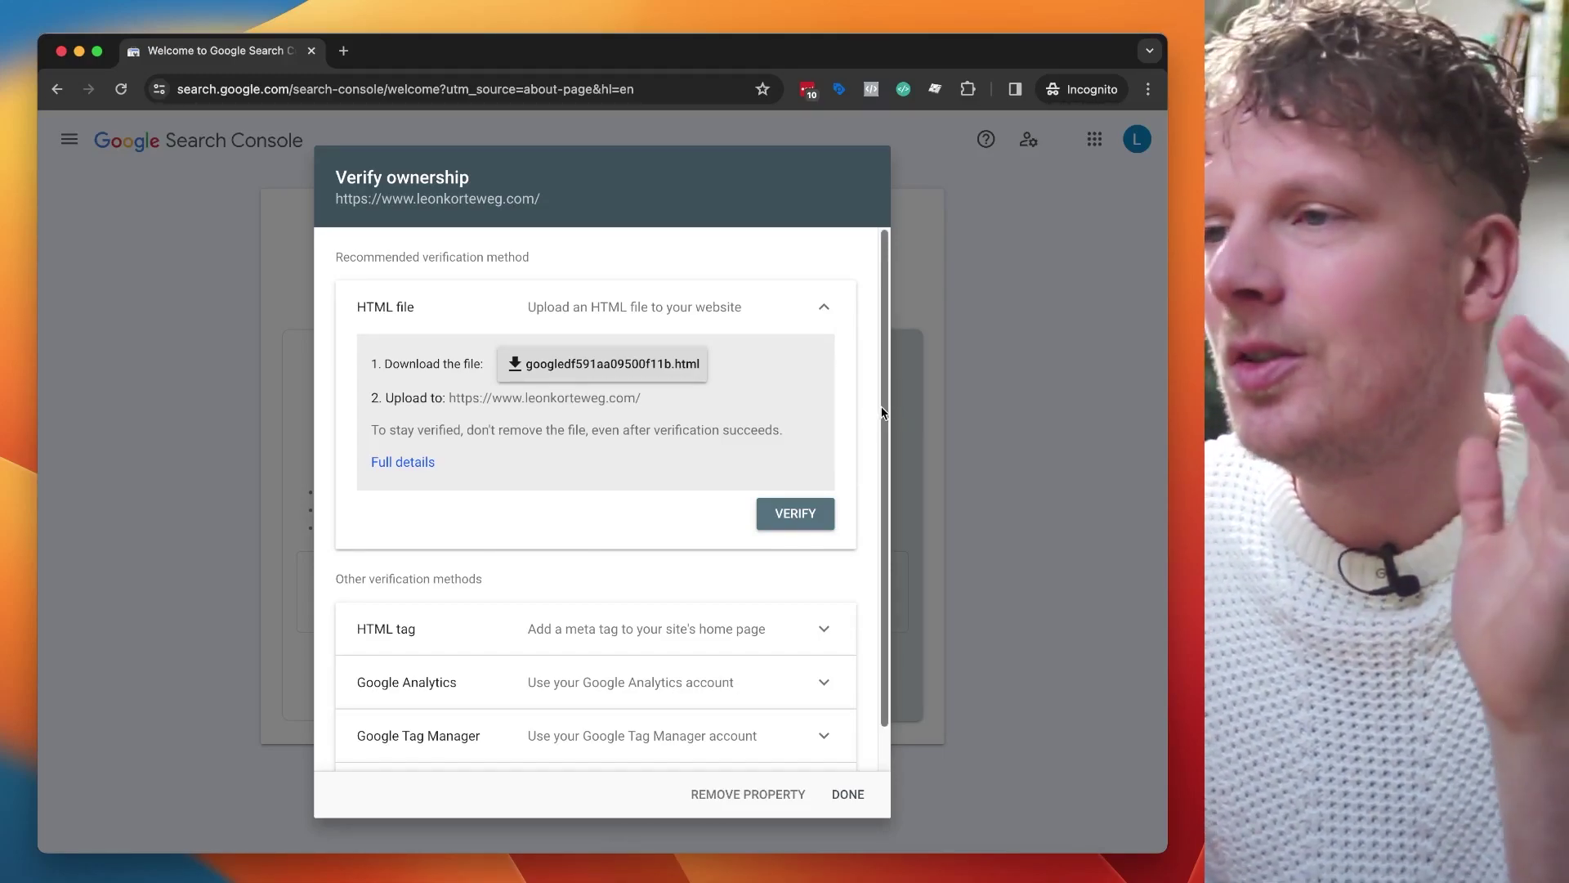
- Expand the Google Analytics method and run VERIFY, which finds no tracking code
{"action": "scroll", "coordinate": [884, 442], "scroll_direction": "down", "scroll_amount": 2}
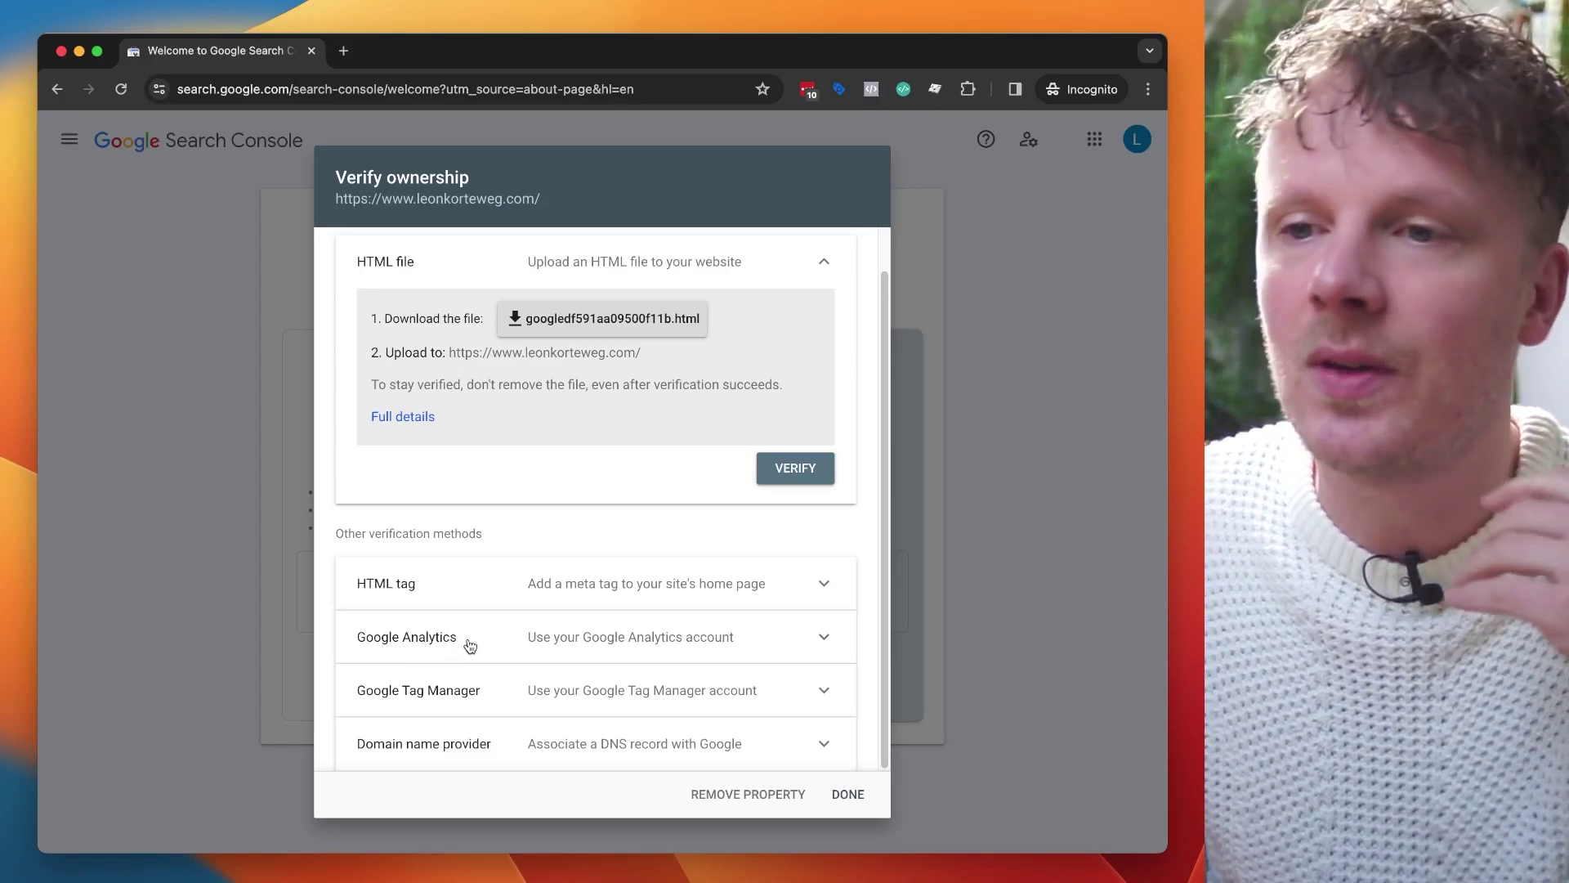
{"action": "left_click", "coordinate": [470, 646]}
{"action": "scroll", "coordinate": [541, 525], "scroll_direction": "down", "scroll_amount": 3}
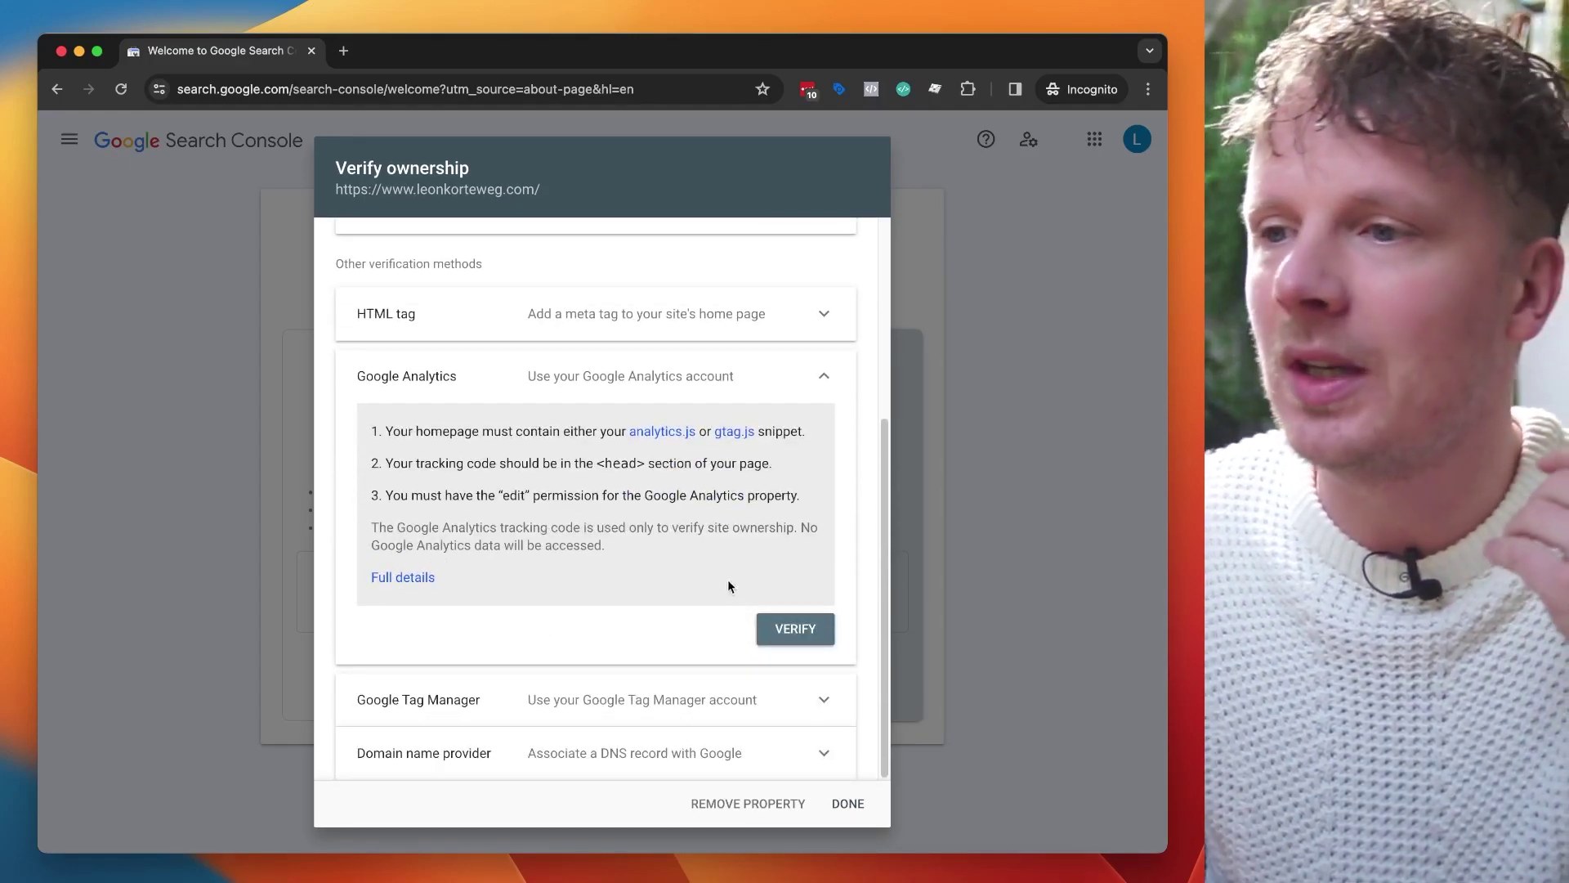
{"action": "left_click", "coordinate": [795, 629]}
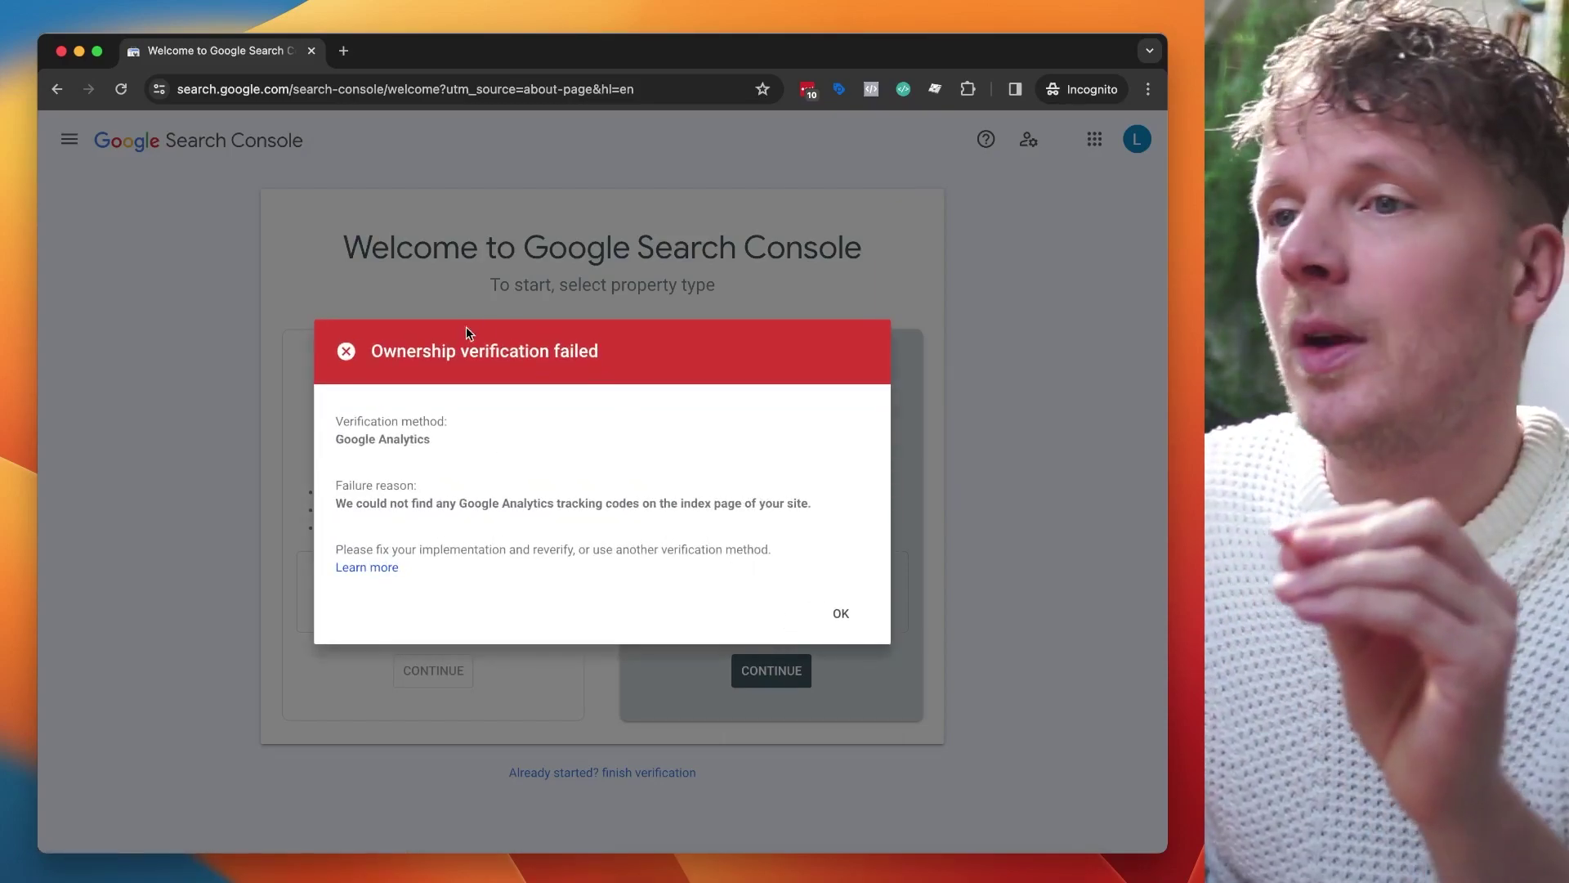
- Dismiss the Analytics failure message and close the verification methods with DONE
{"action": "double_click", "coordinate": [433, 351]}
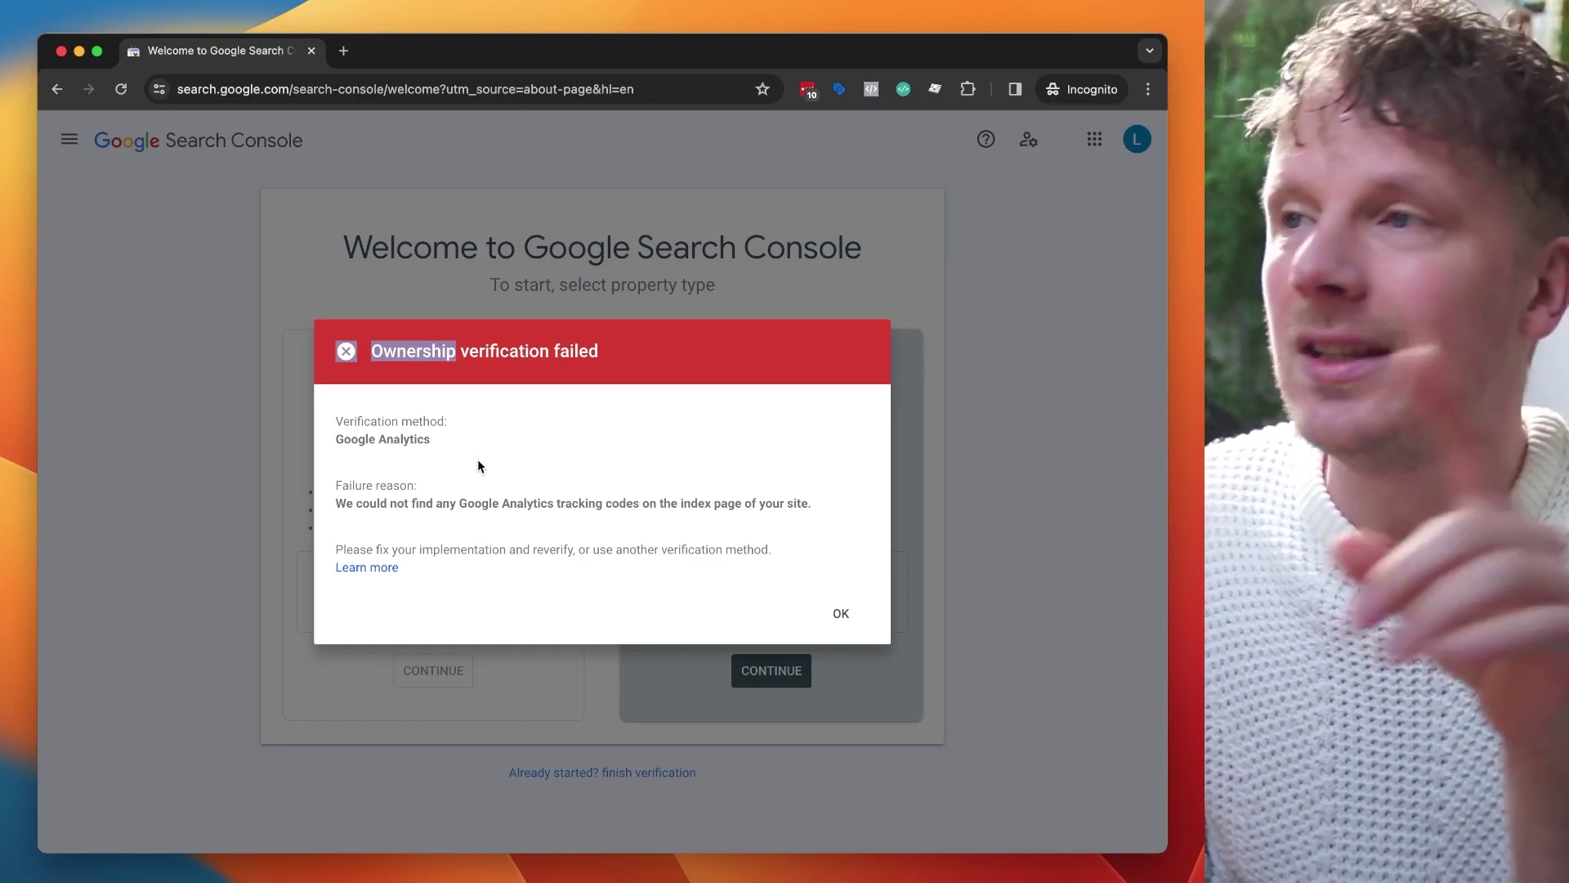
{"action": "left_click", "coordinate": [842, 613]}
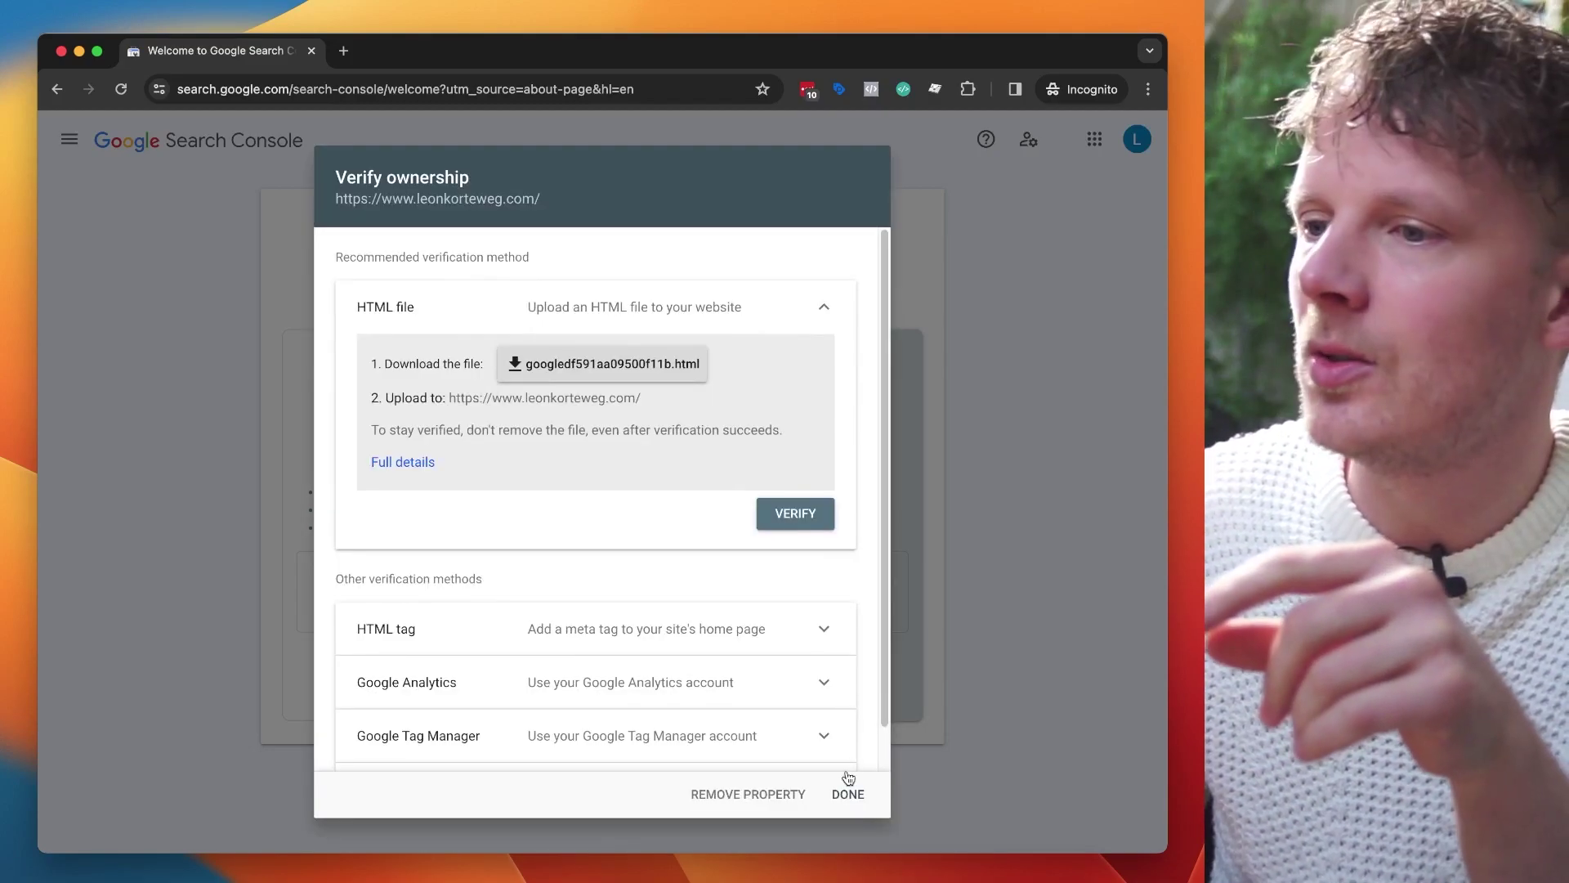
{"action": "left_click", "coordinate": [849, 781]}
- Check the signed-in account in the avatar popup, then close it
{"action": "left_click", "coordinate": [1137, 139]}
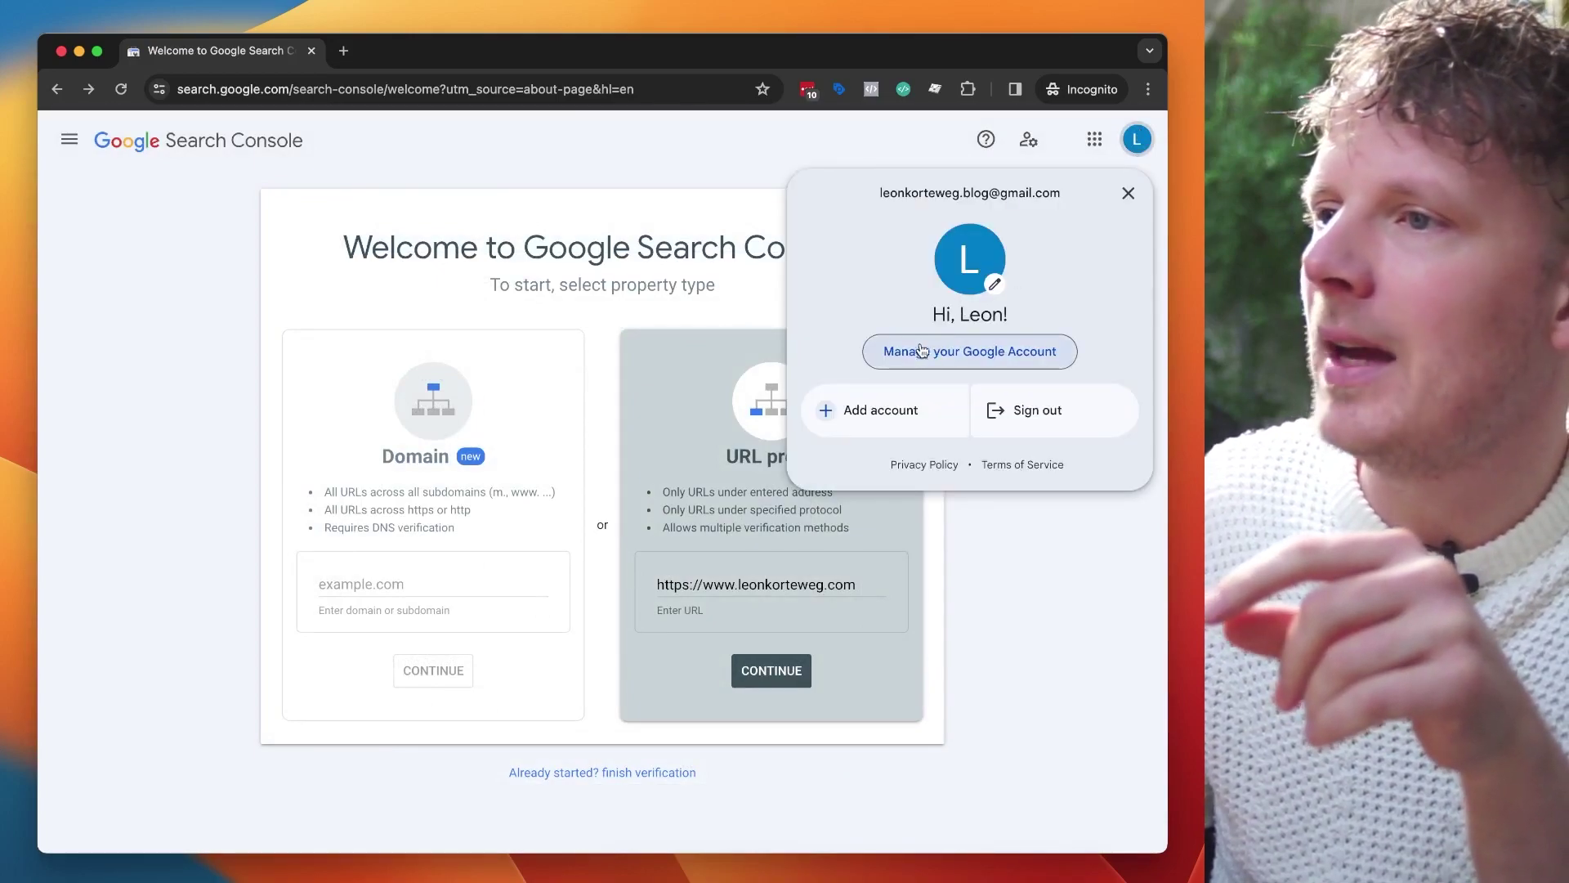
{"action": "left_click_drag", "start_coordinate": [879, 193], "coordinate": [1039, 197]}
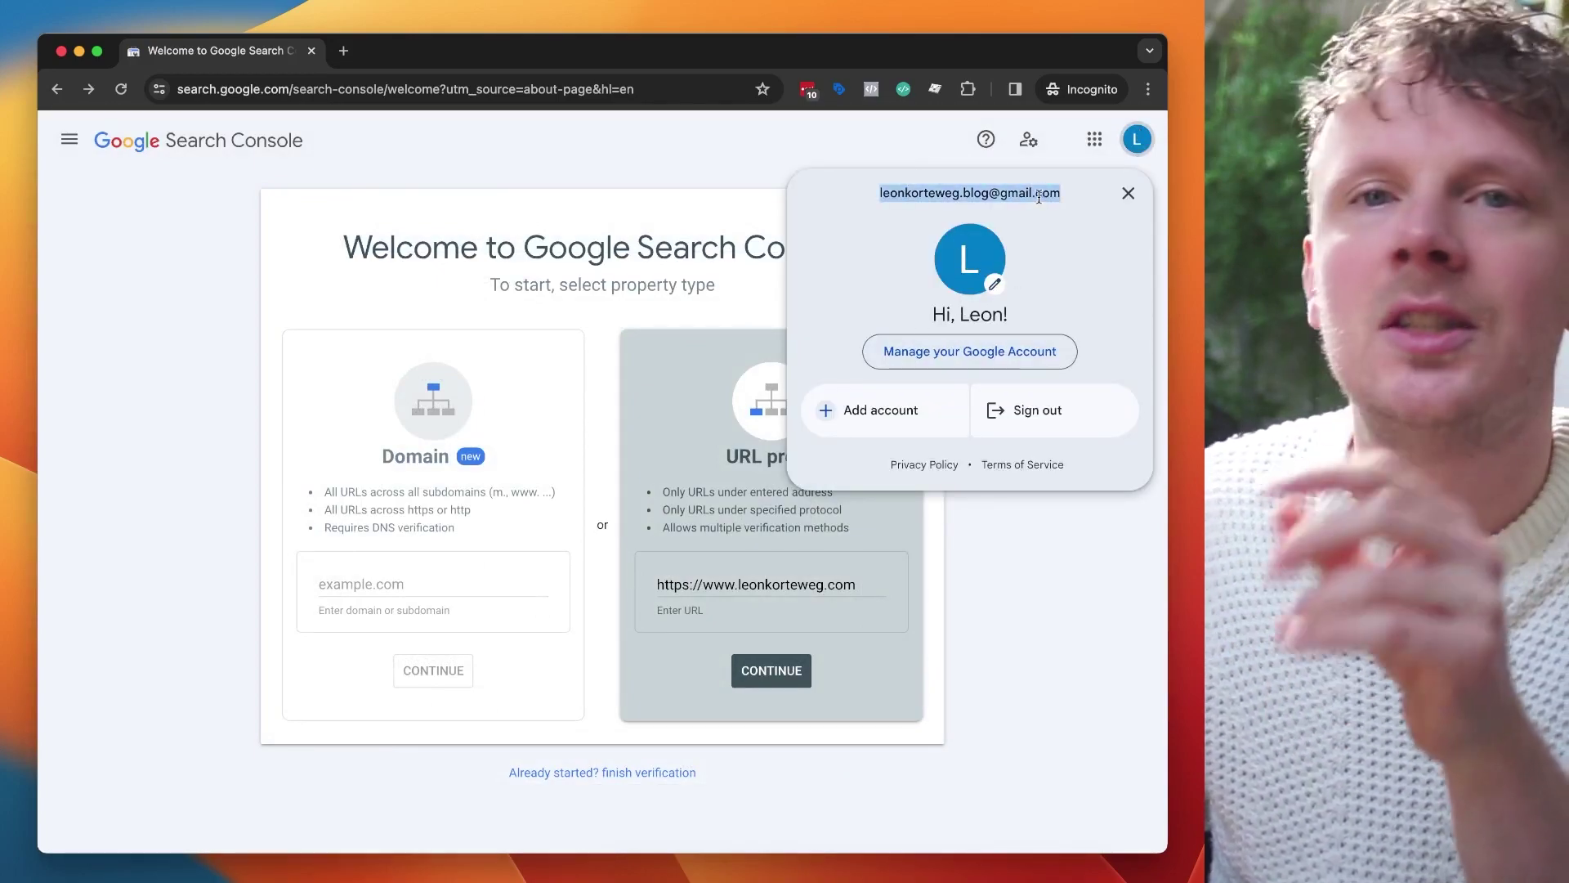
{"action": "left_click", "coordinate": [628, 175]}
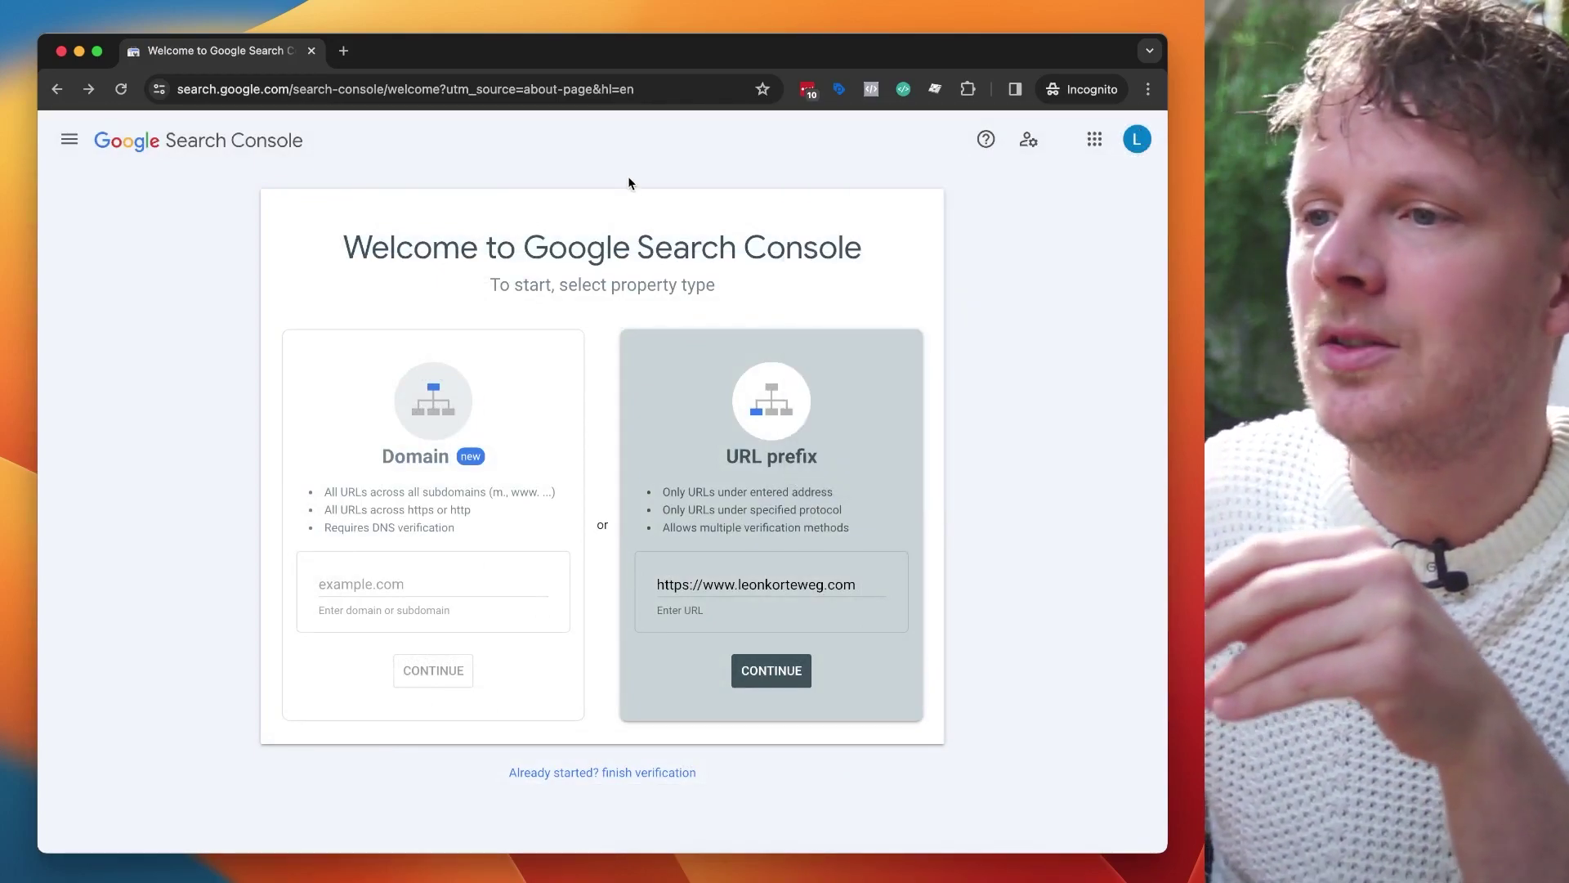
- Continue to the verification methods and try Google Tag Manager, which fails without a container ID
{"action": "left_click", "coordinate": [766, 680]}
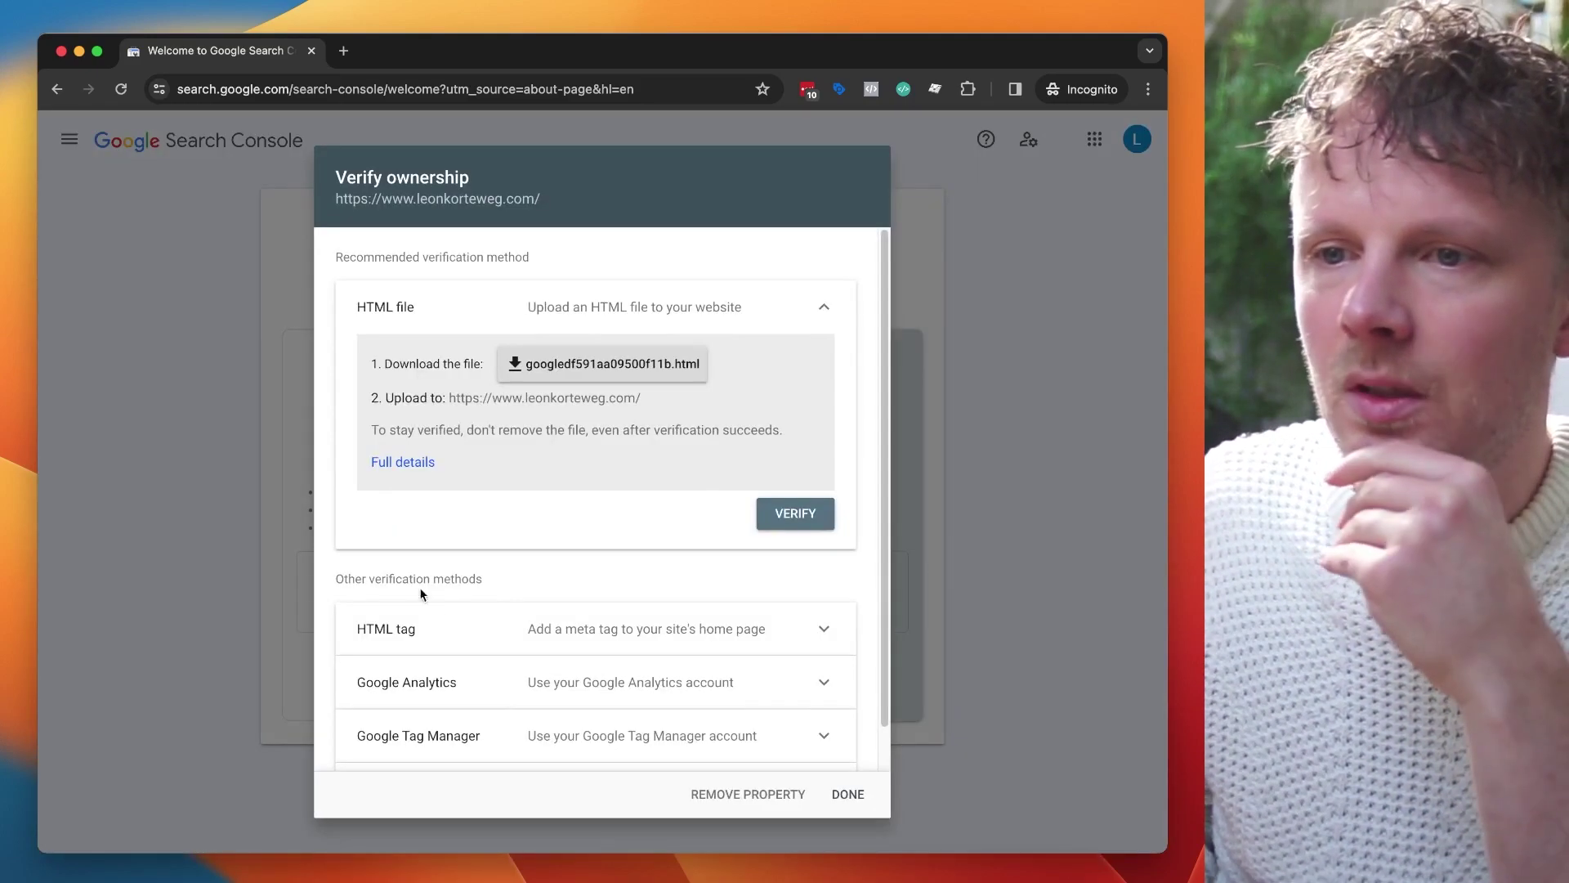
{"action": "left_click", "coordinate": [454, 695]}
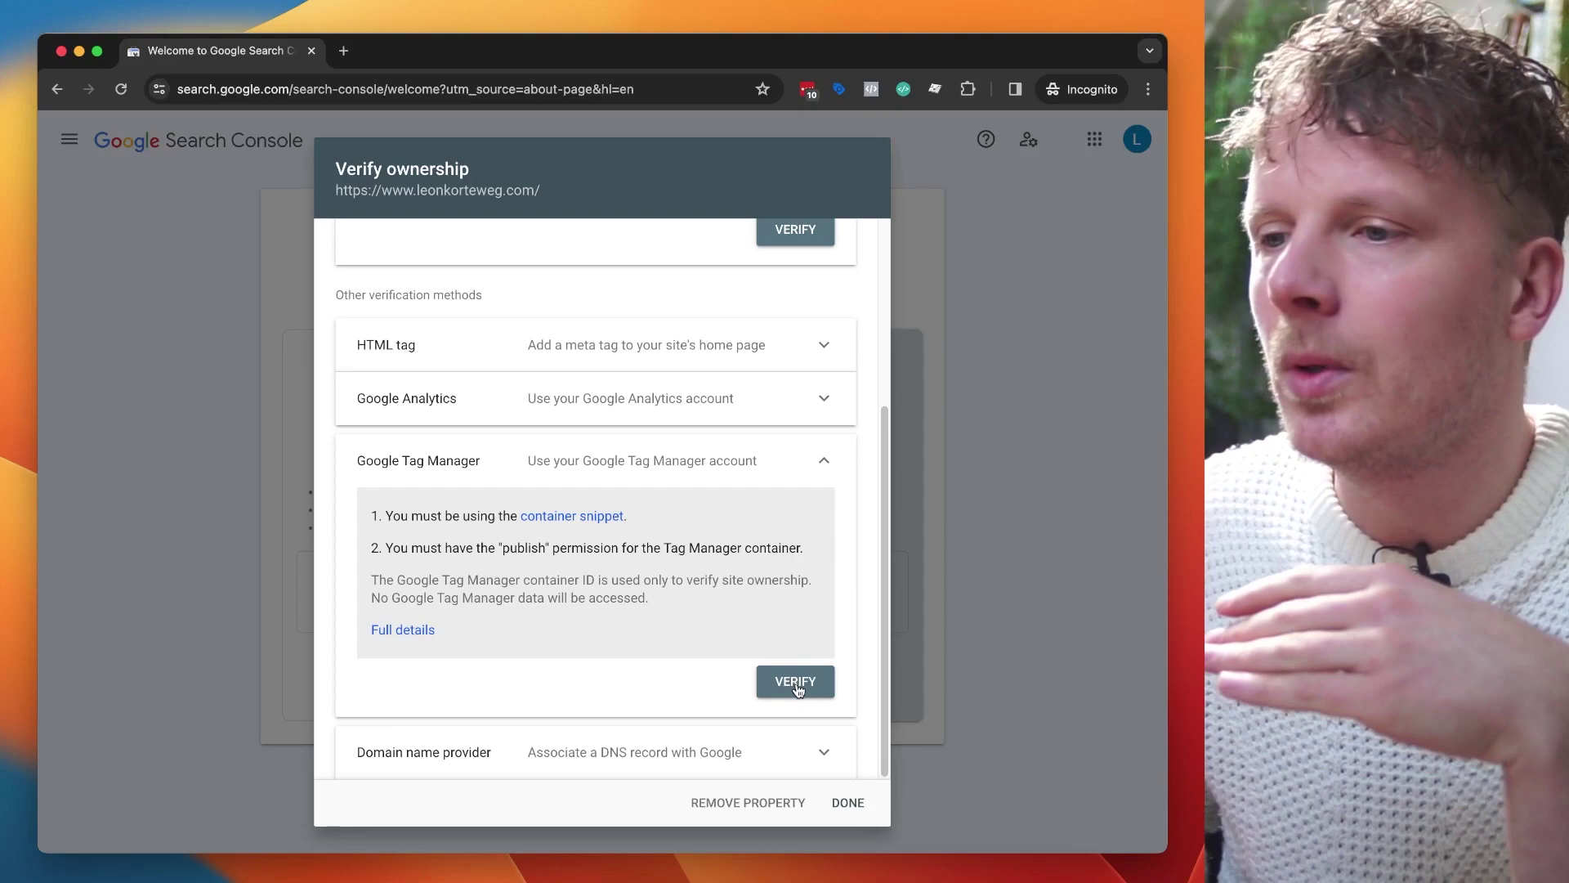
{"action": "left_click", "coordinate": [797, 691]}
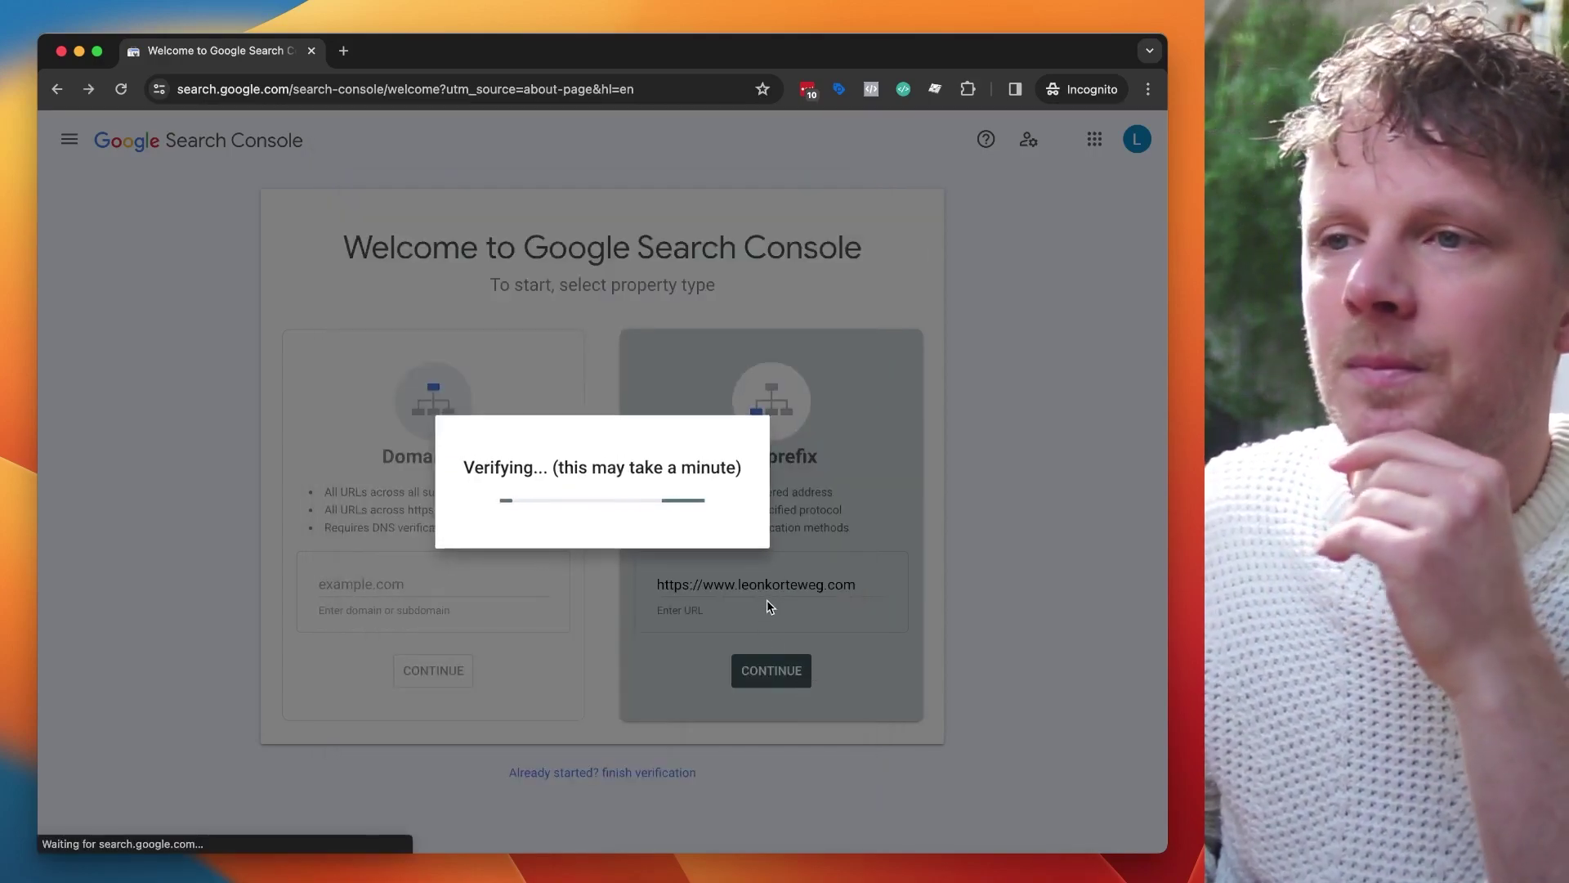
{"action": "left_click_drag", "start_coordinate": [372, 352], "coordinate": [649, 347]}
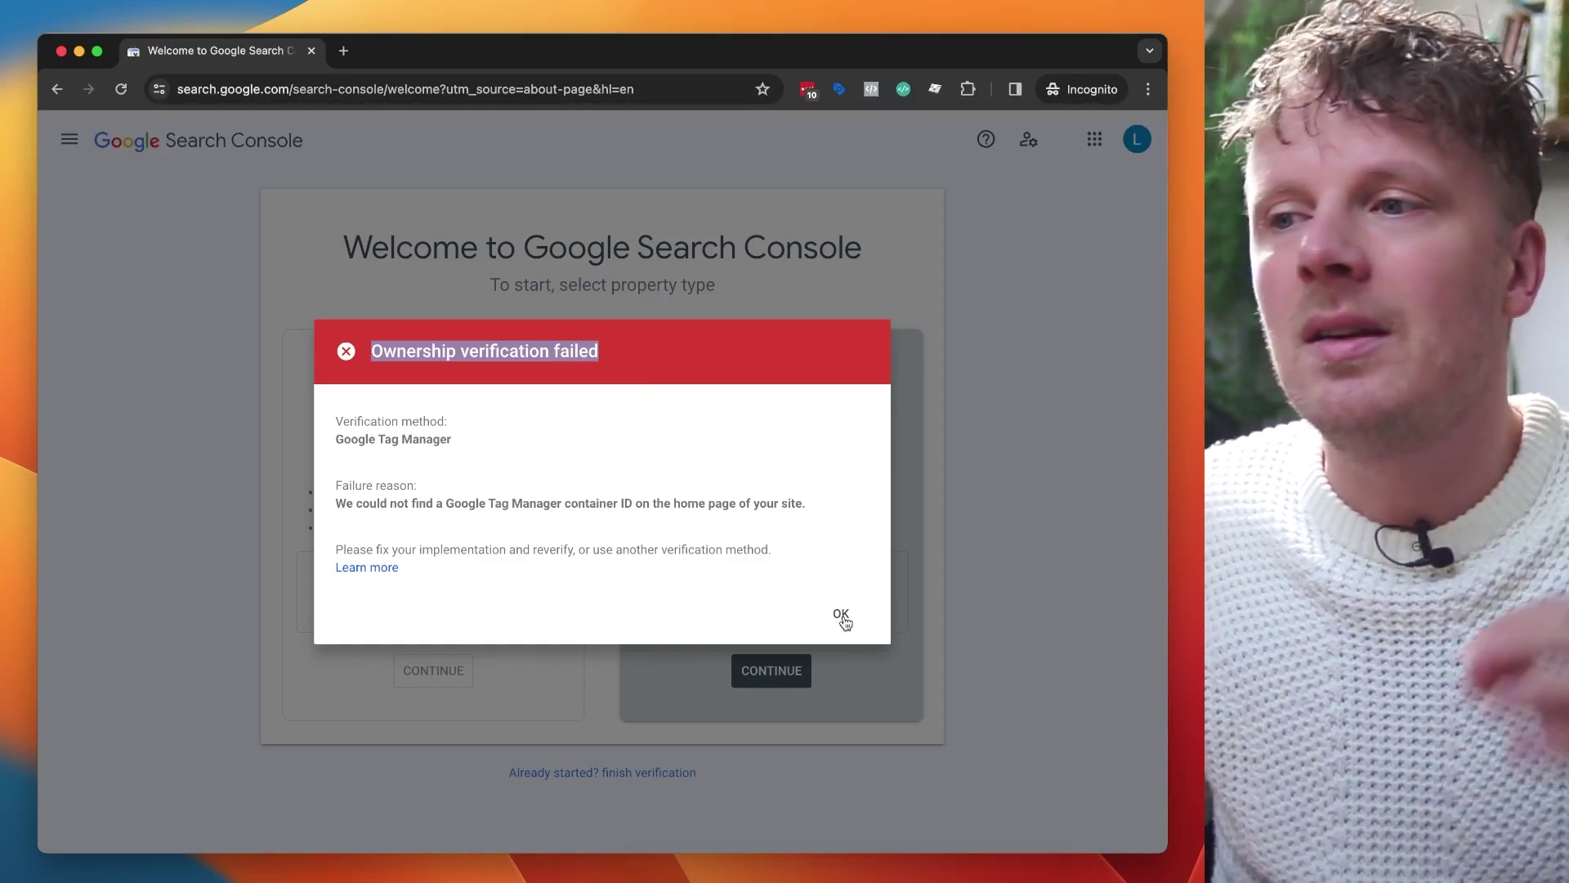
- Download googledf591aa09500f11b.html under HTML file, save it to the Desktop, and locate it
{"action": "left_click", "coordinate": [844, 620]}
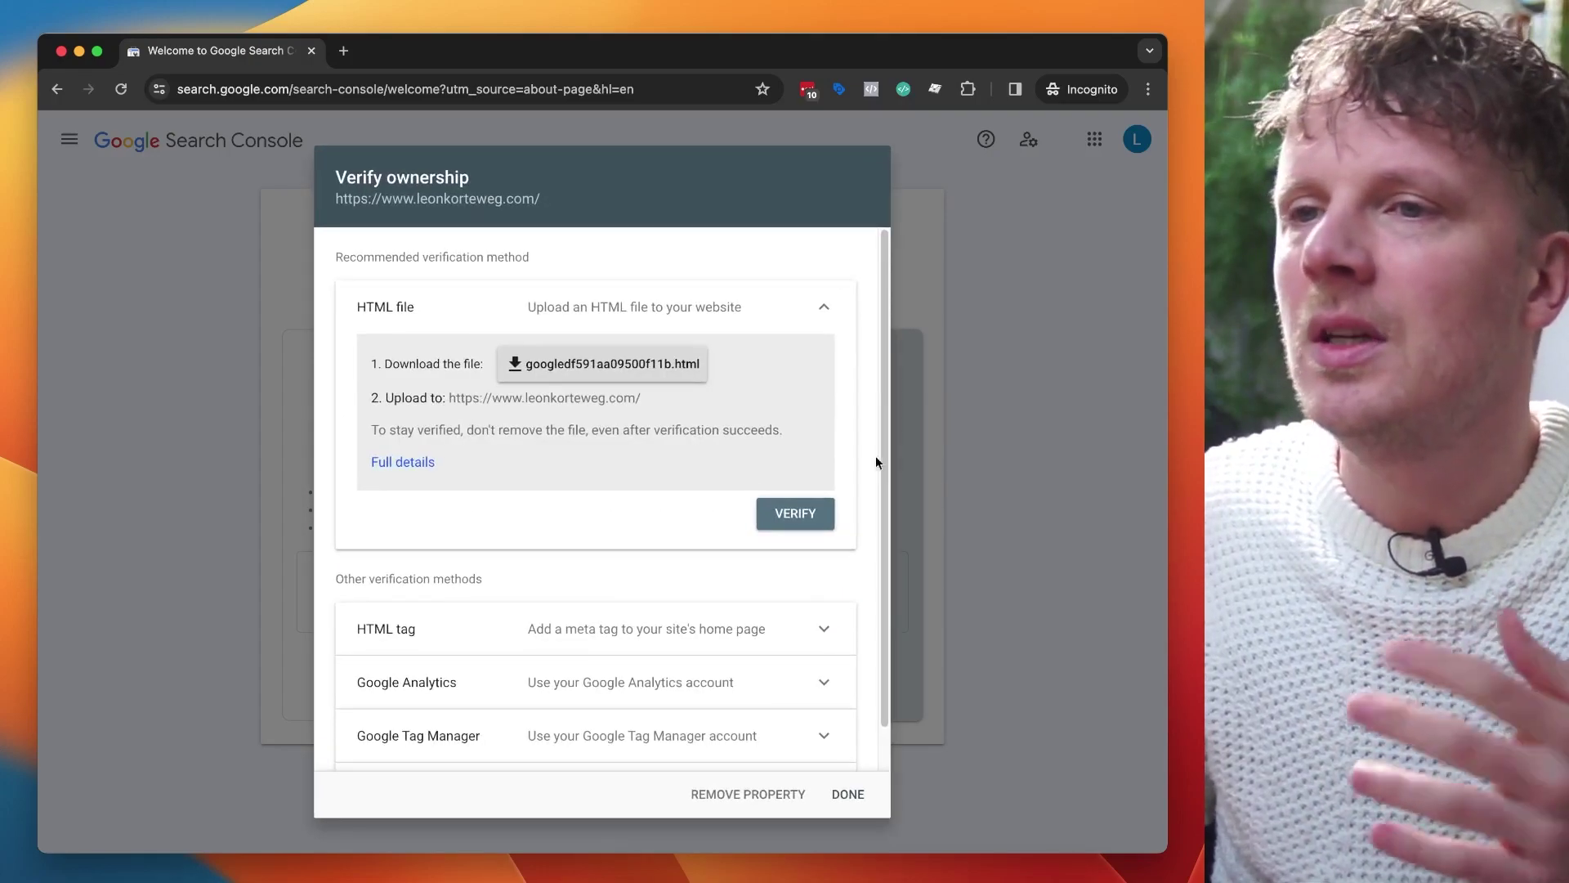
{"action": "scroll", "coordinate": [866, 418], "scroll_direction": "down", "scroll_amount": 2}
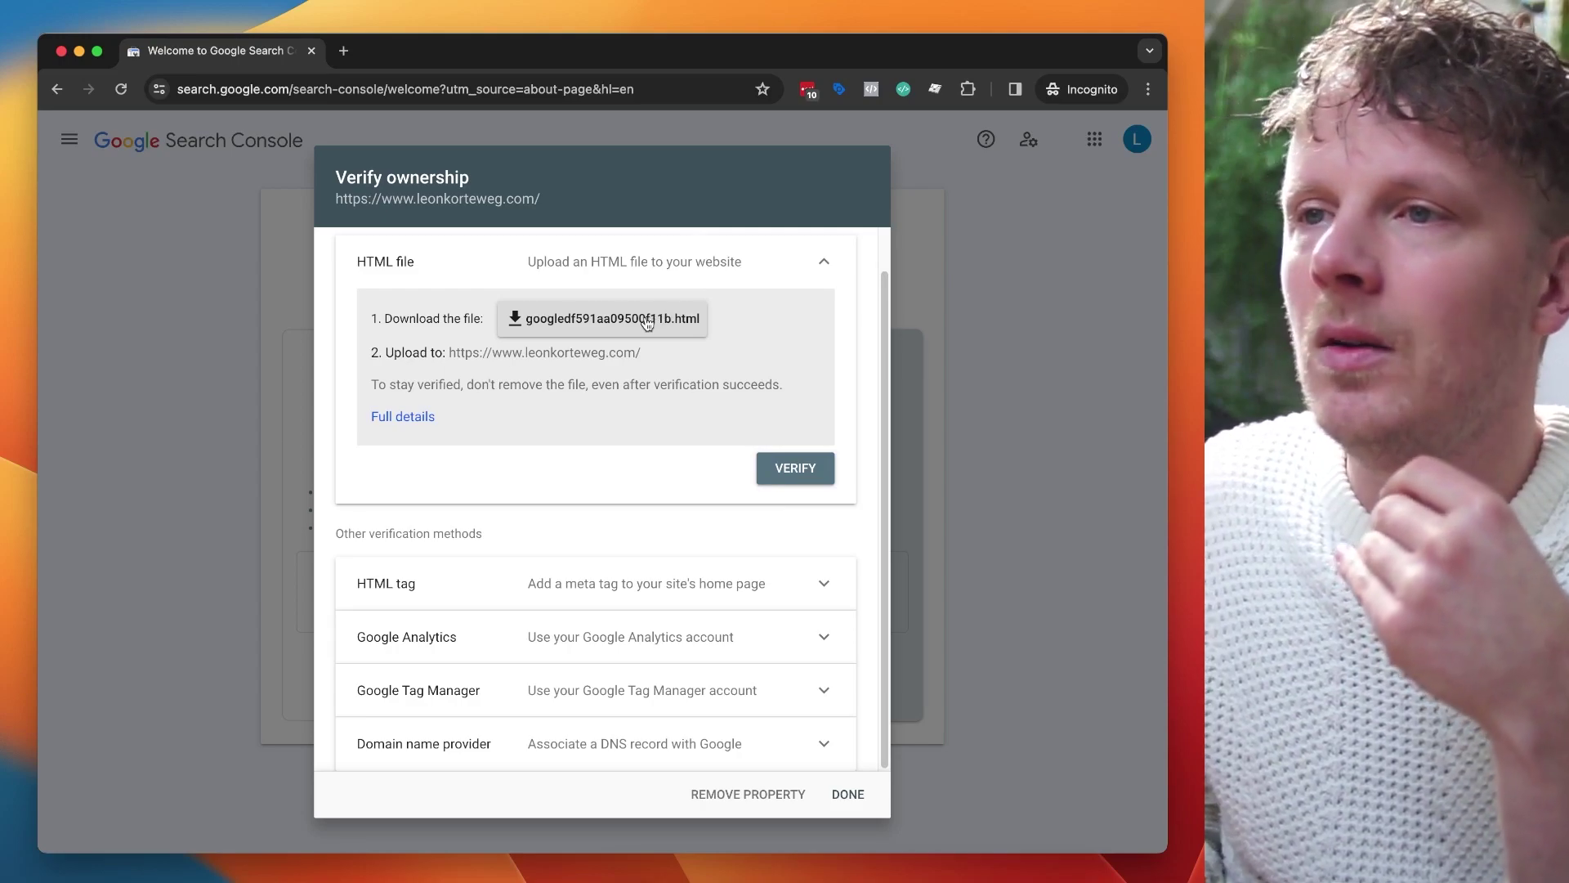
{"action": "left_click", "coordinate": [652, 322]}
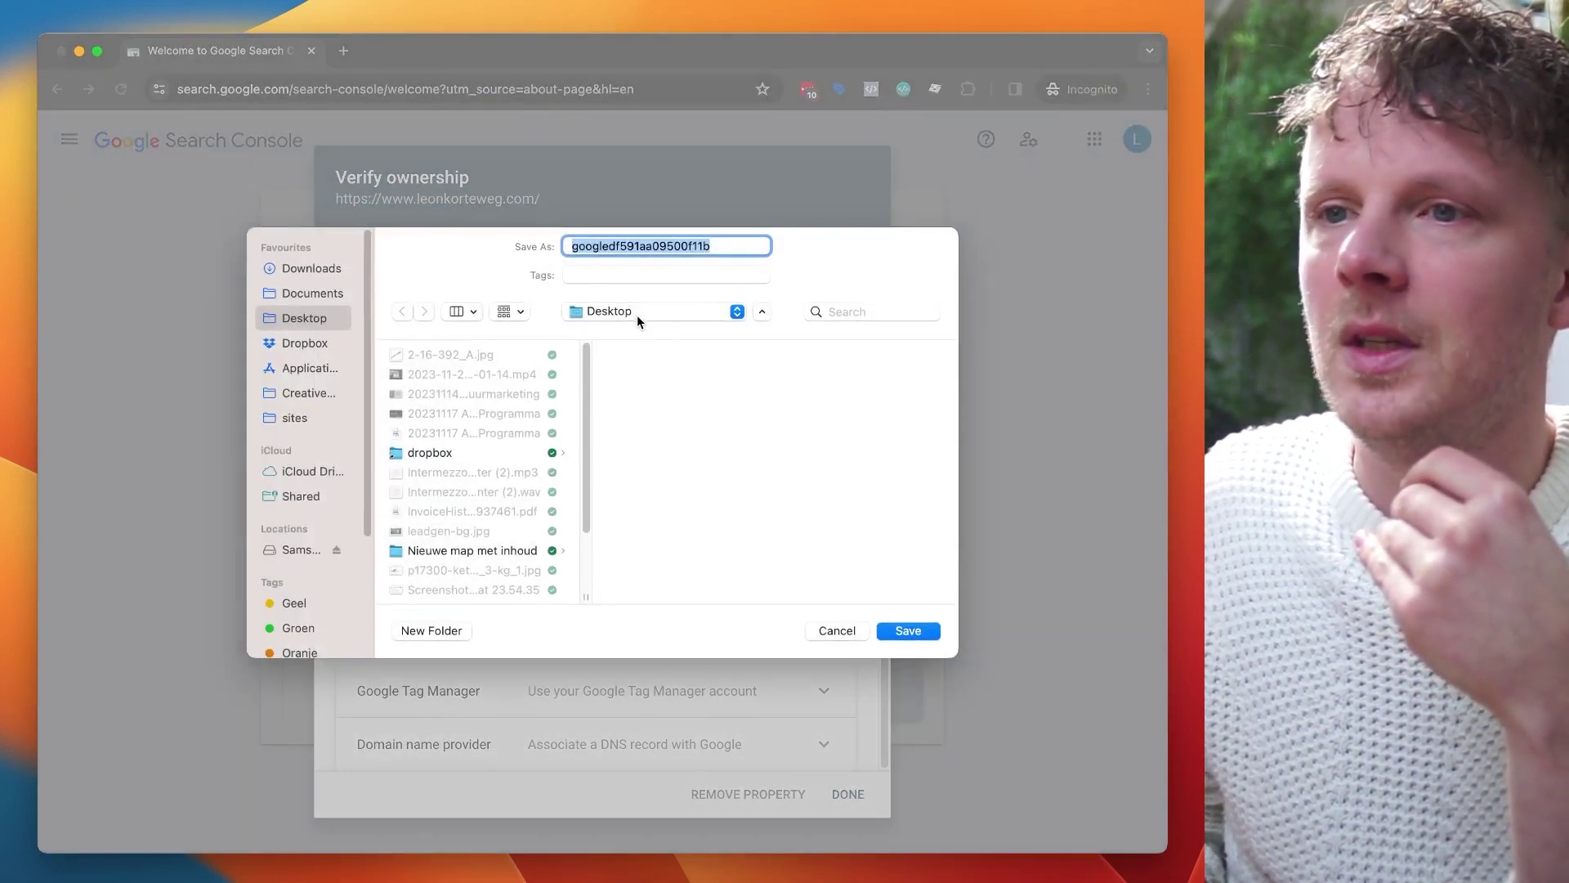
{"action": "left_click", "coordinate": [908, 630]}
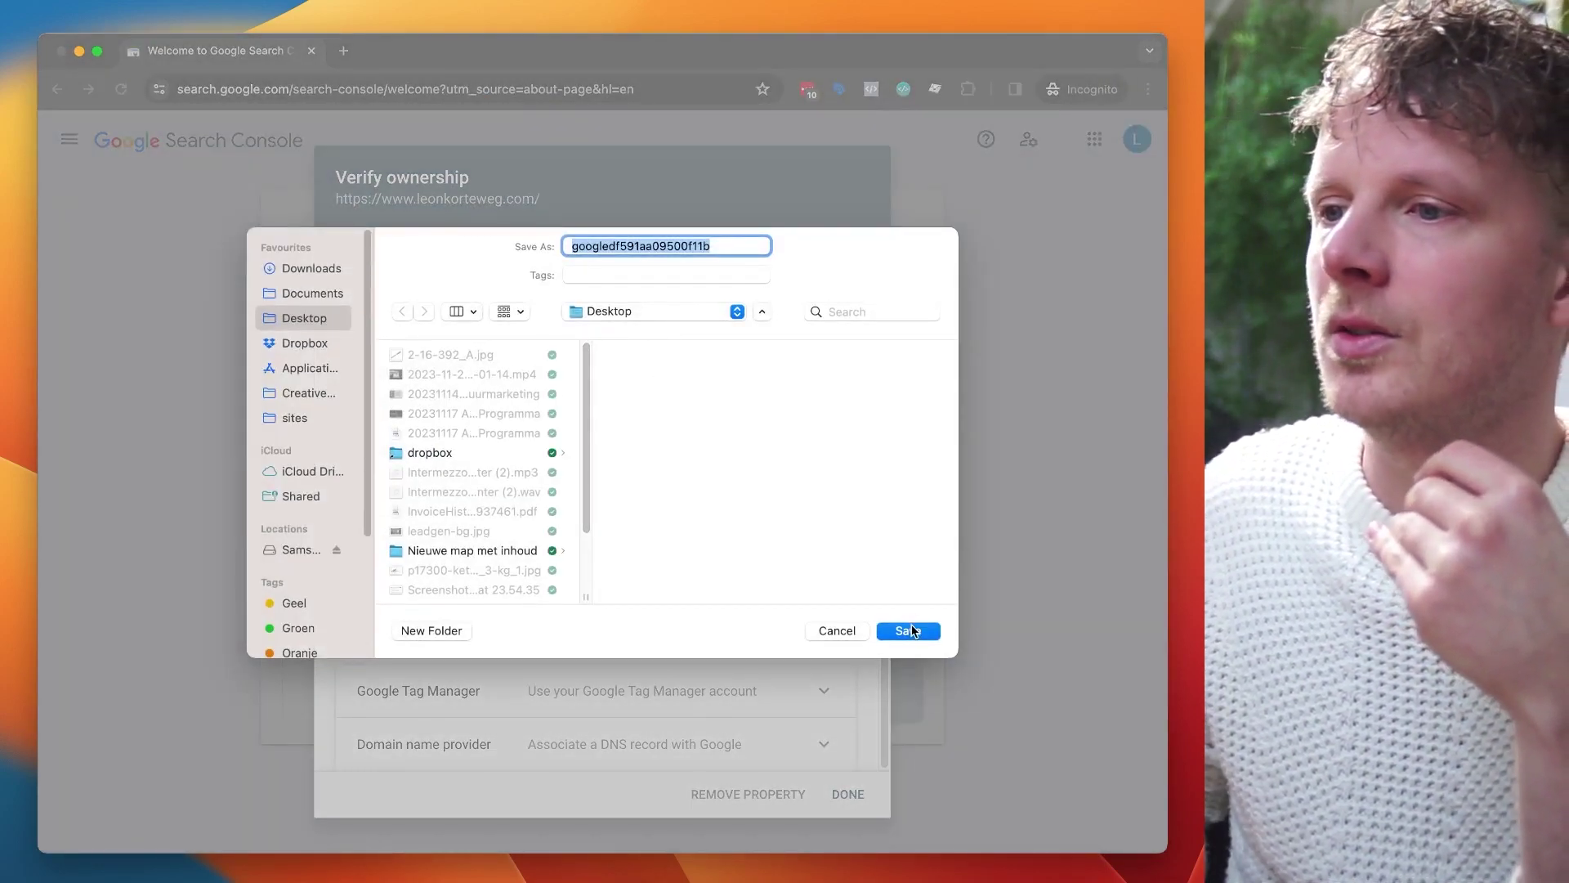
{"action": "left_click_drag", "start_coordinate": [1167, 283], "coordinate": [981, 283]}
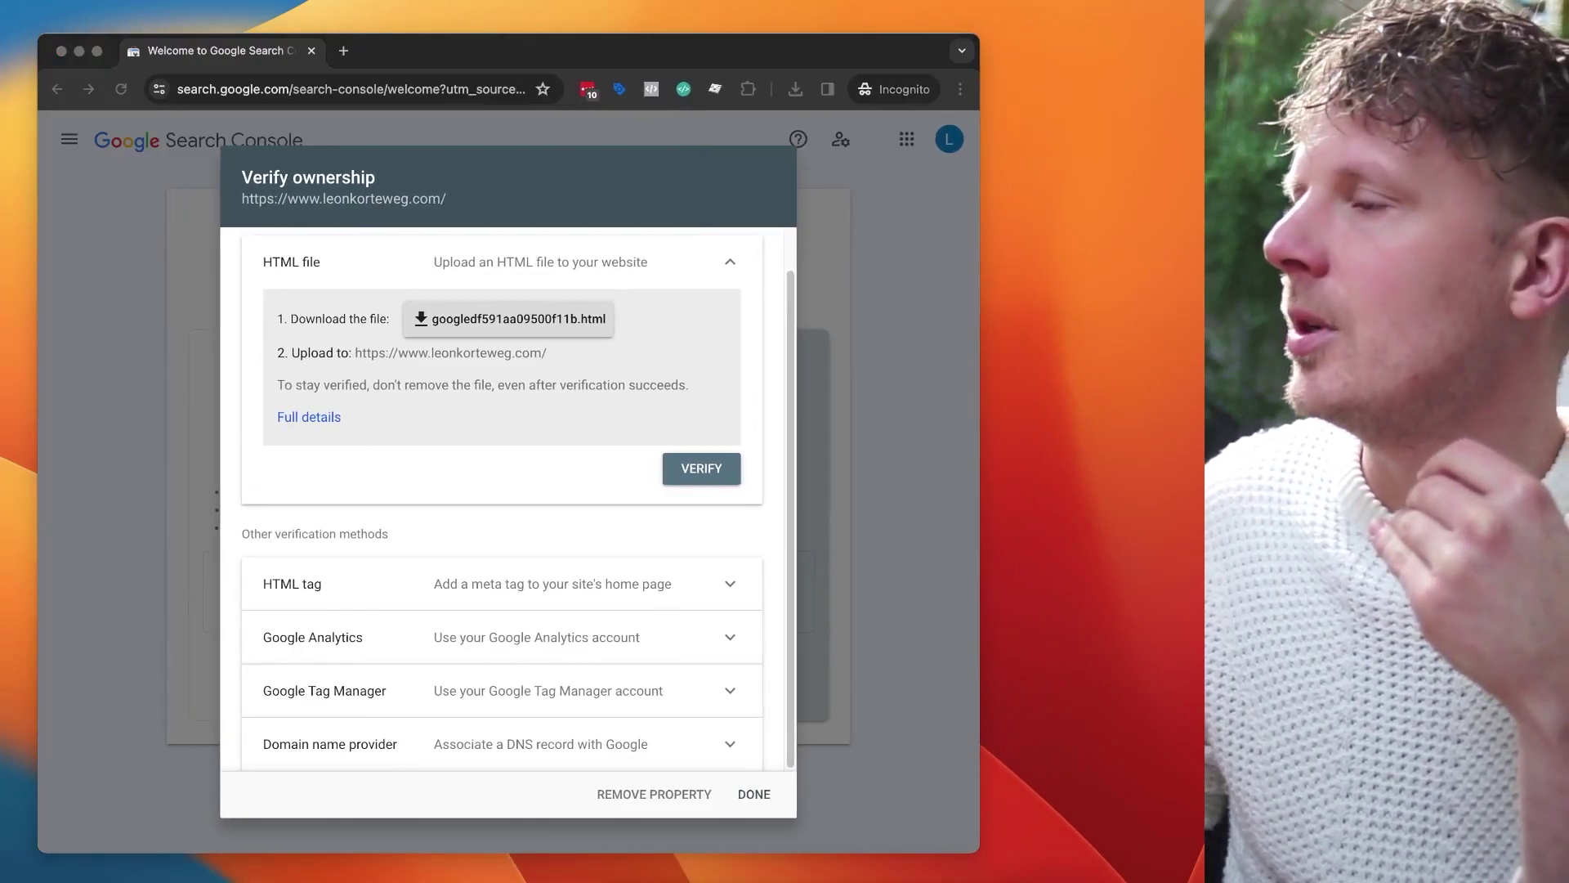
{"action": "left_click", "coordinate": [1127, 223]}
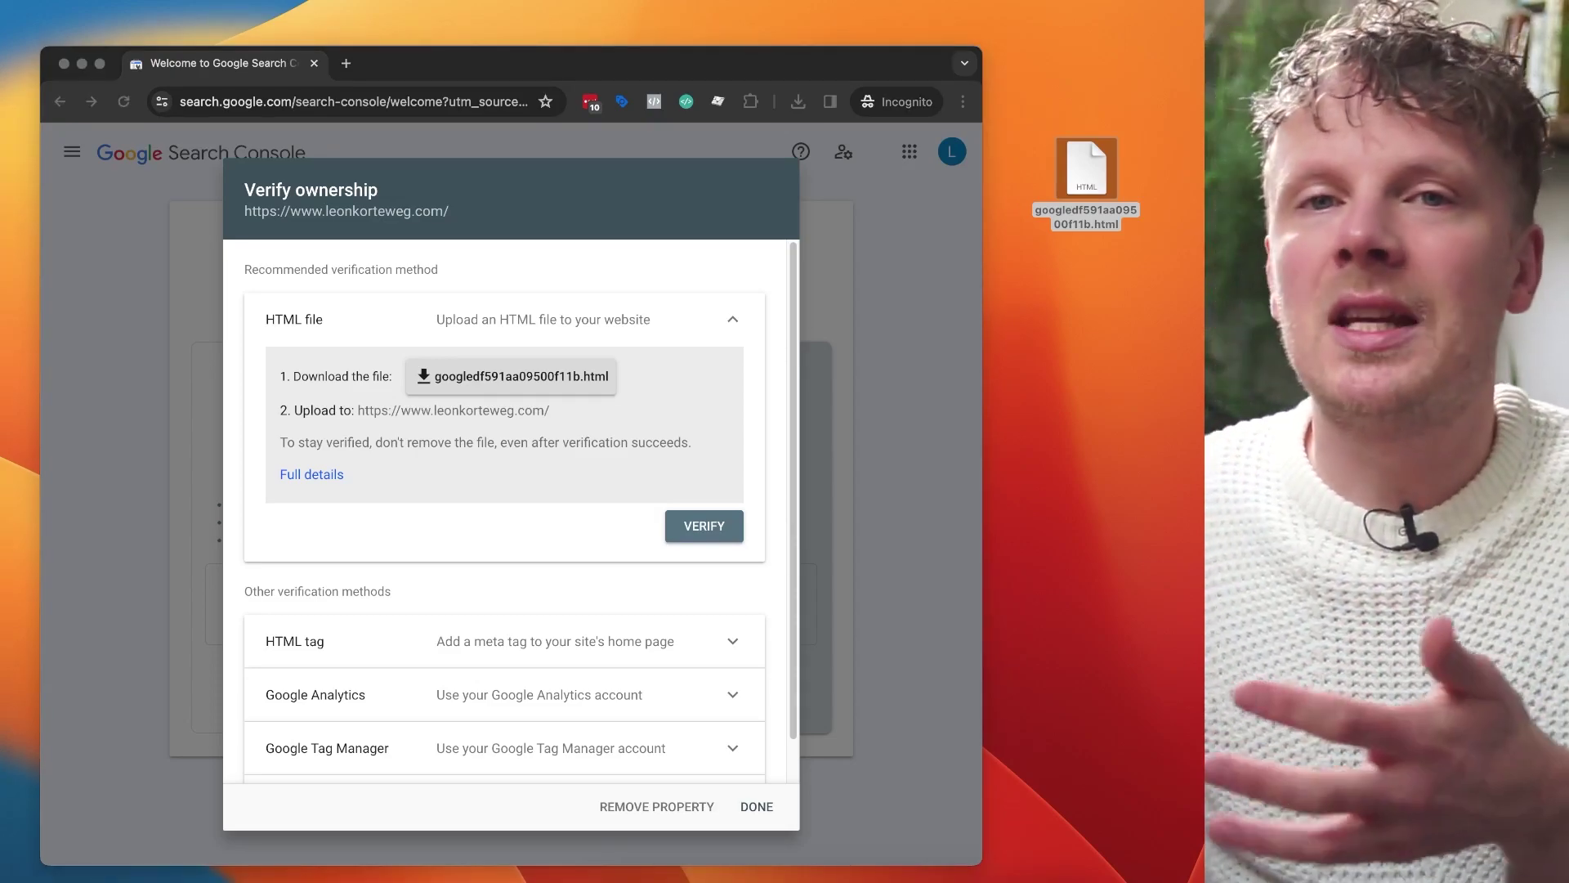
- Bring Nova forward and drag googledf591aa09500f11b.html into the indewerkplaats.nl www folder
{"action": "left_click_drag", "start_coordinate": [1464, 143], "coordinate": [413, 147]}
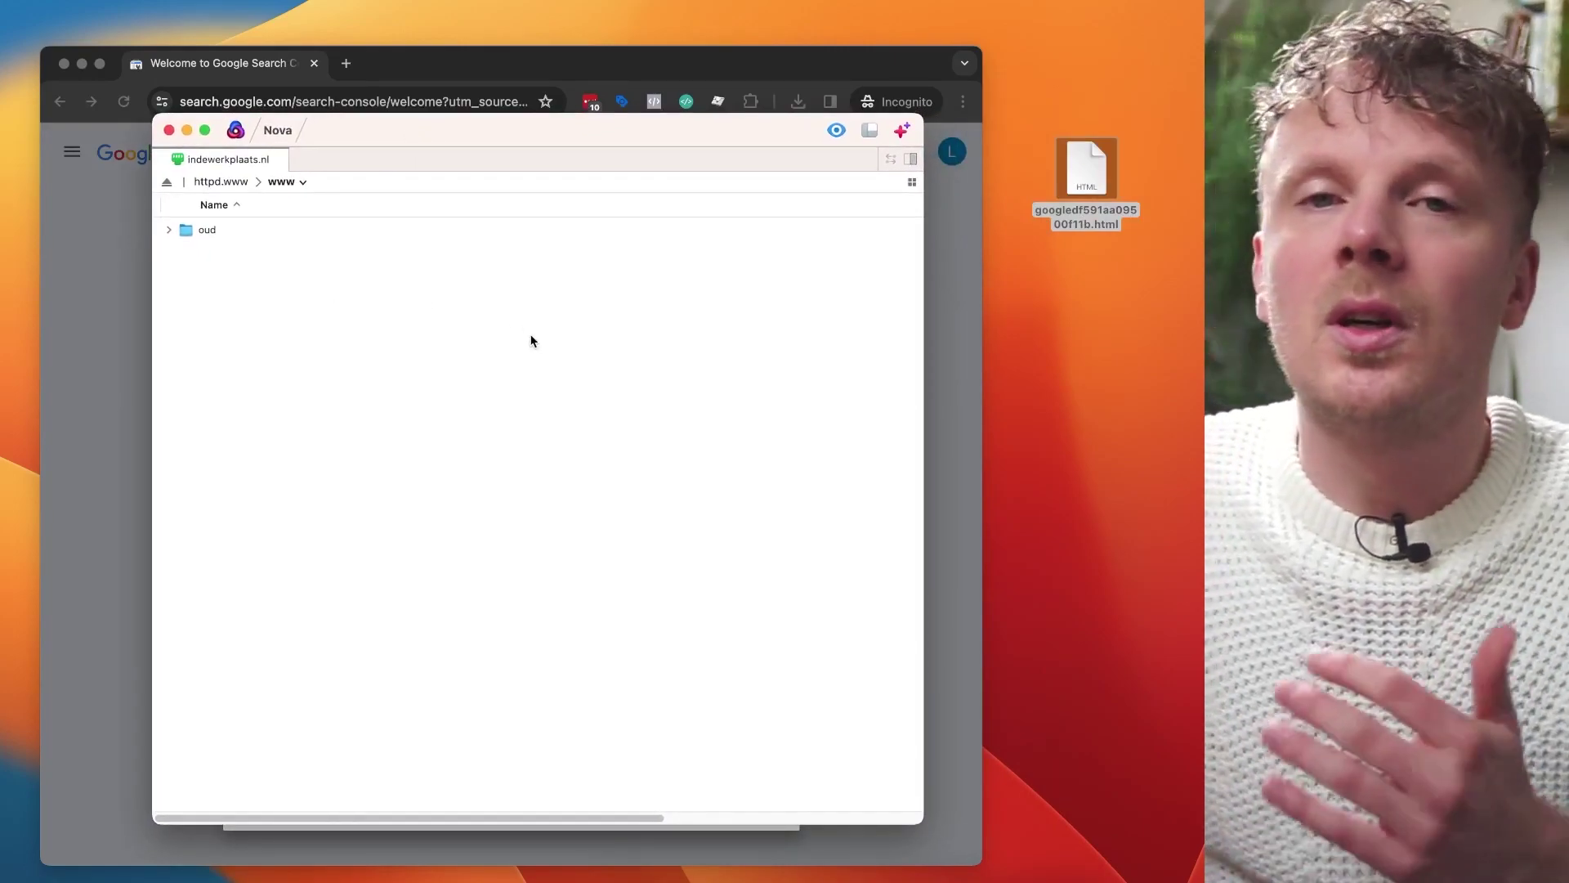
{"action": "left_click_drag", "start_coordinate": [1087, 163], "coordinate": [733, 400]}
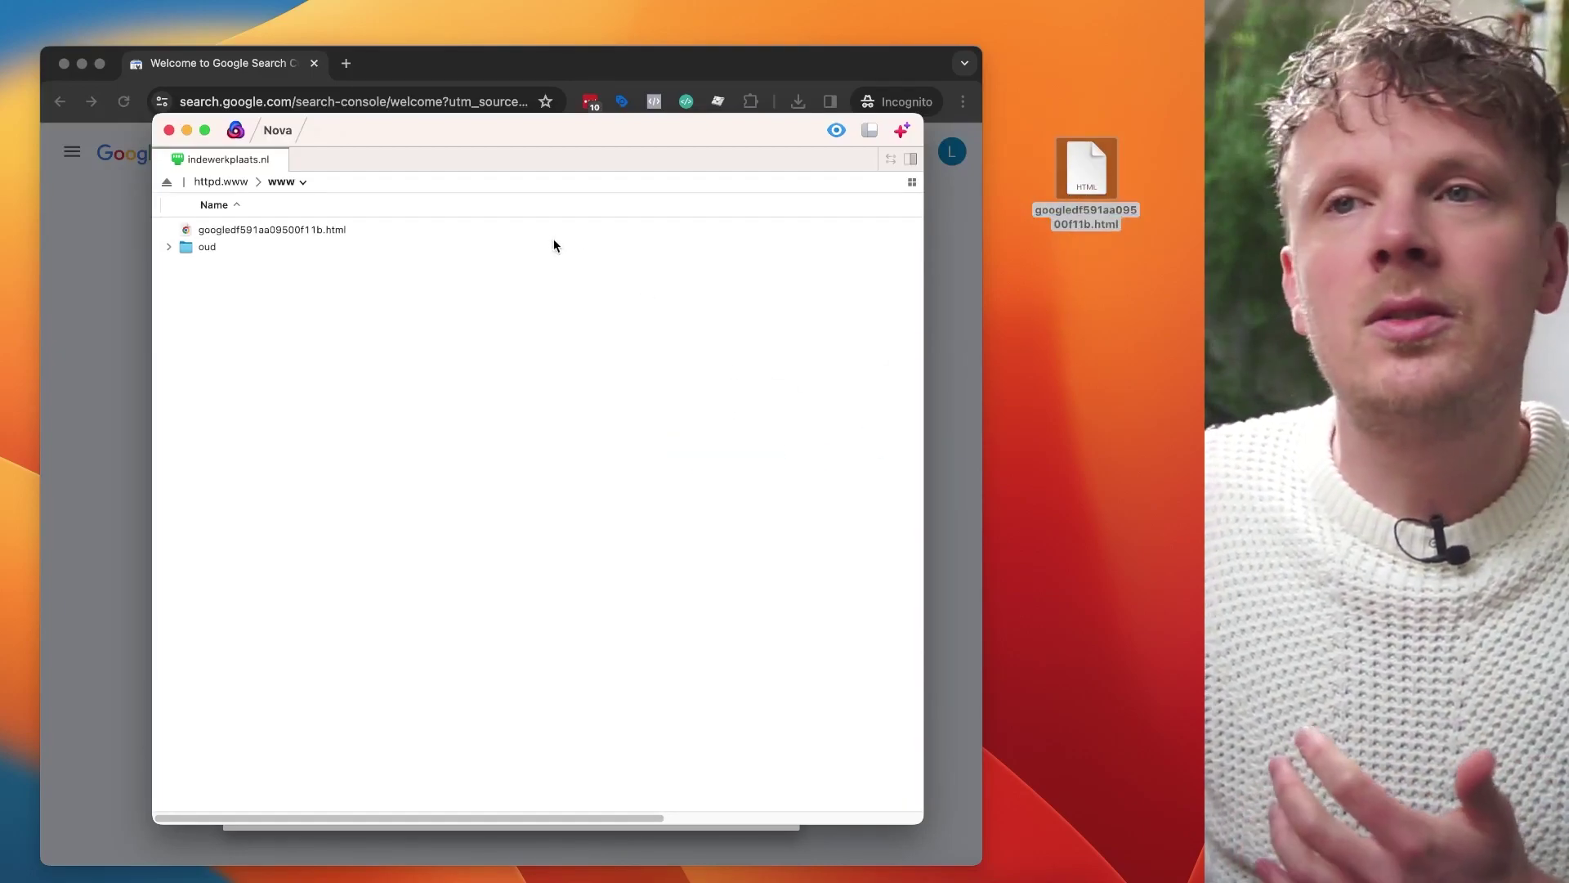
- Return to the browser, run VERIFY for the uploaded HTML file, then close with DONE
{"action": "left_click_drag", "start_coordinate": [345, 128], "coordinate": [1471, 131]}
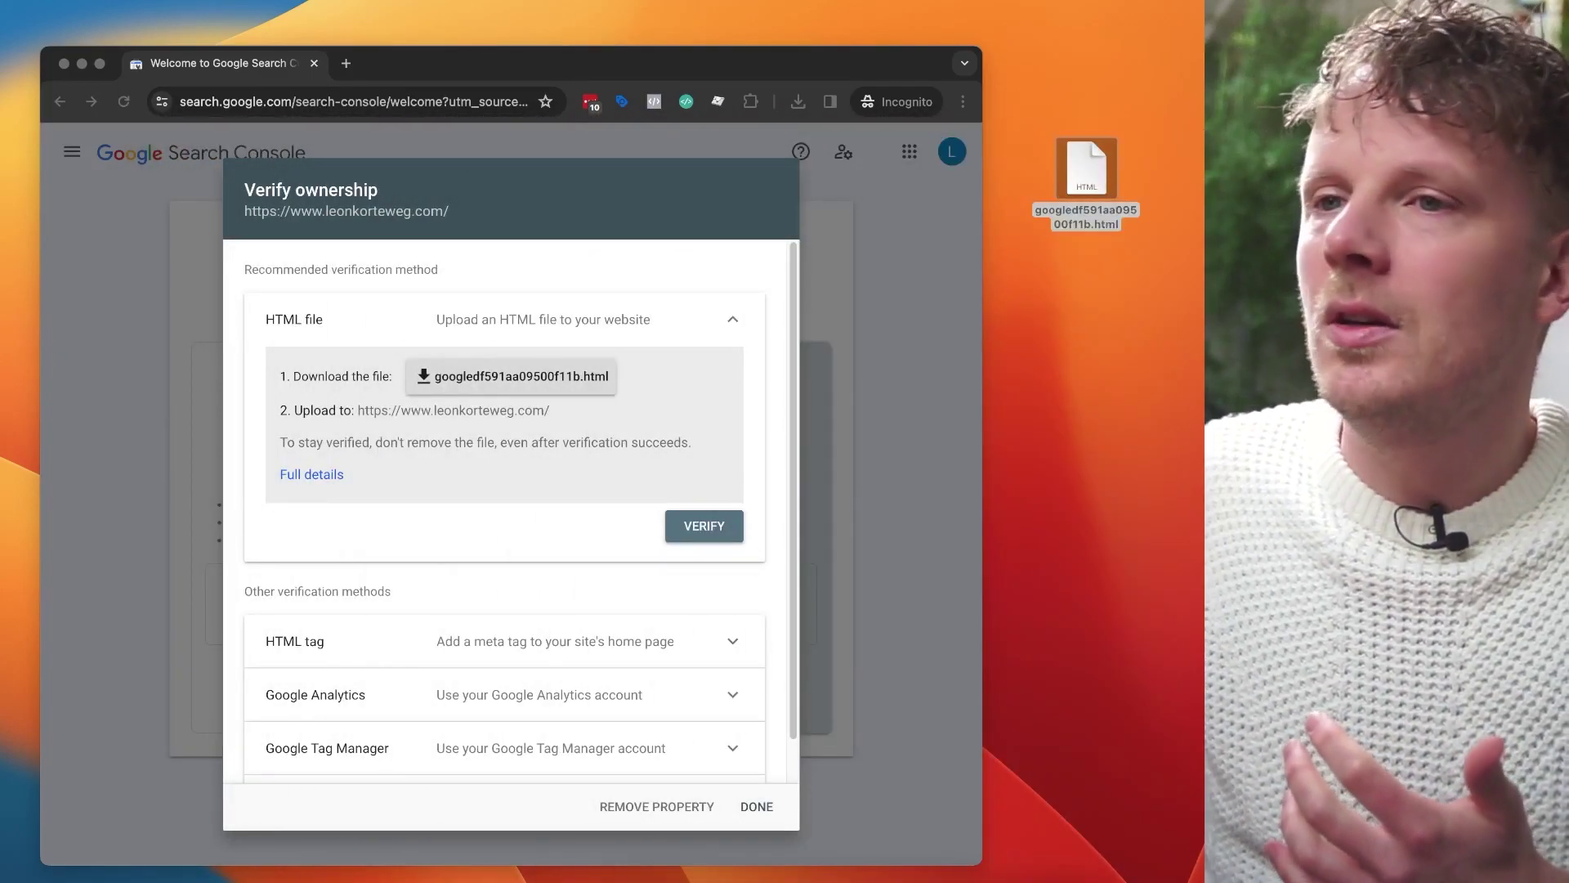
{"action": "left_click", "coordinate": [770, 458]}
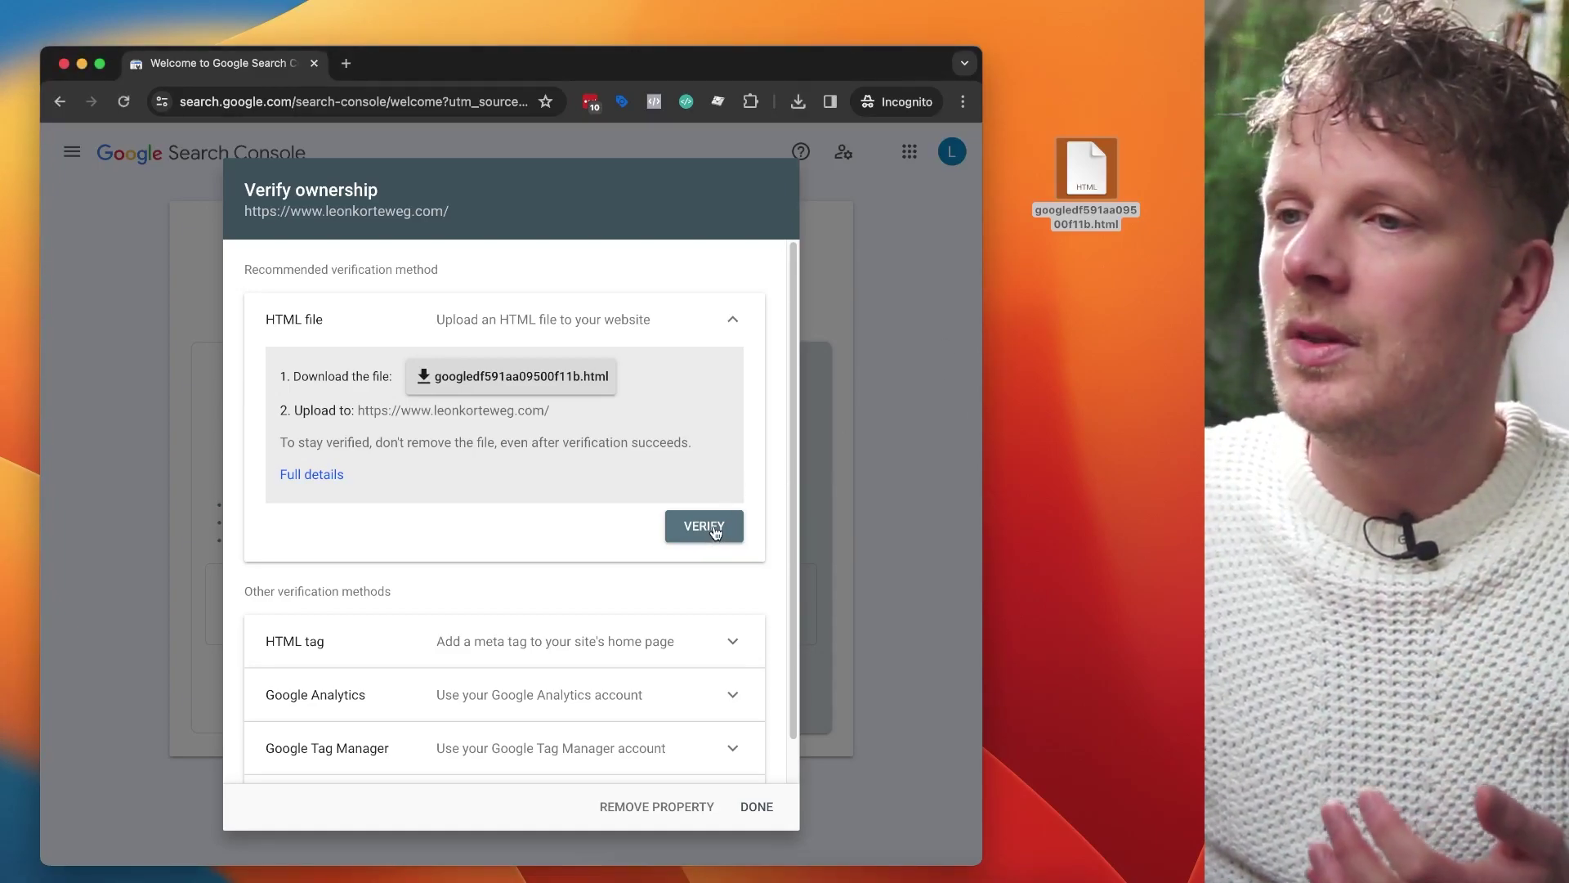
{"action": "left_click", "coordinate": [725, 524]}
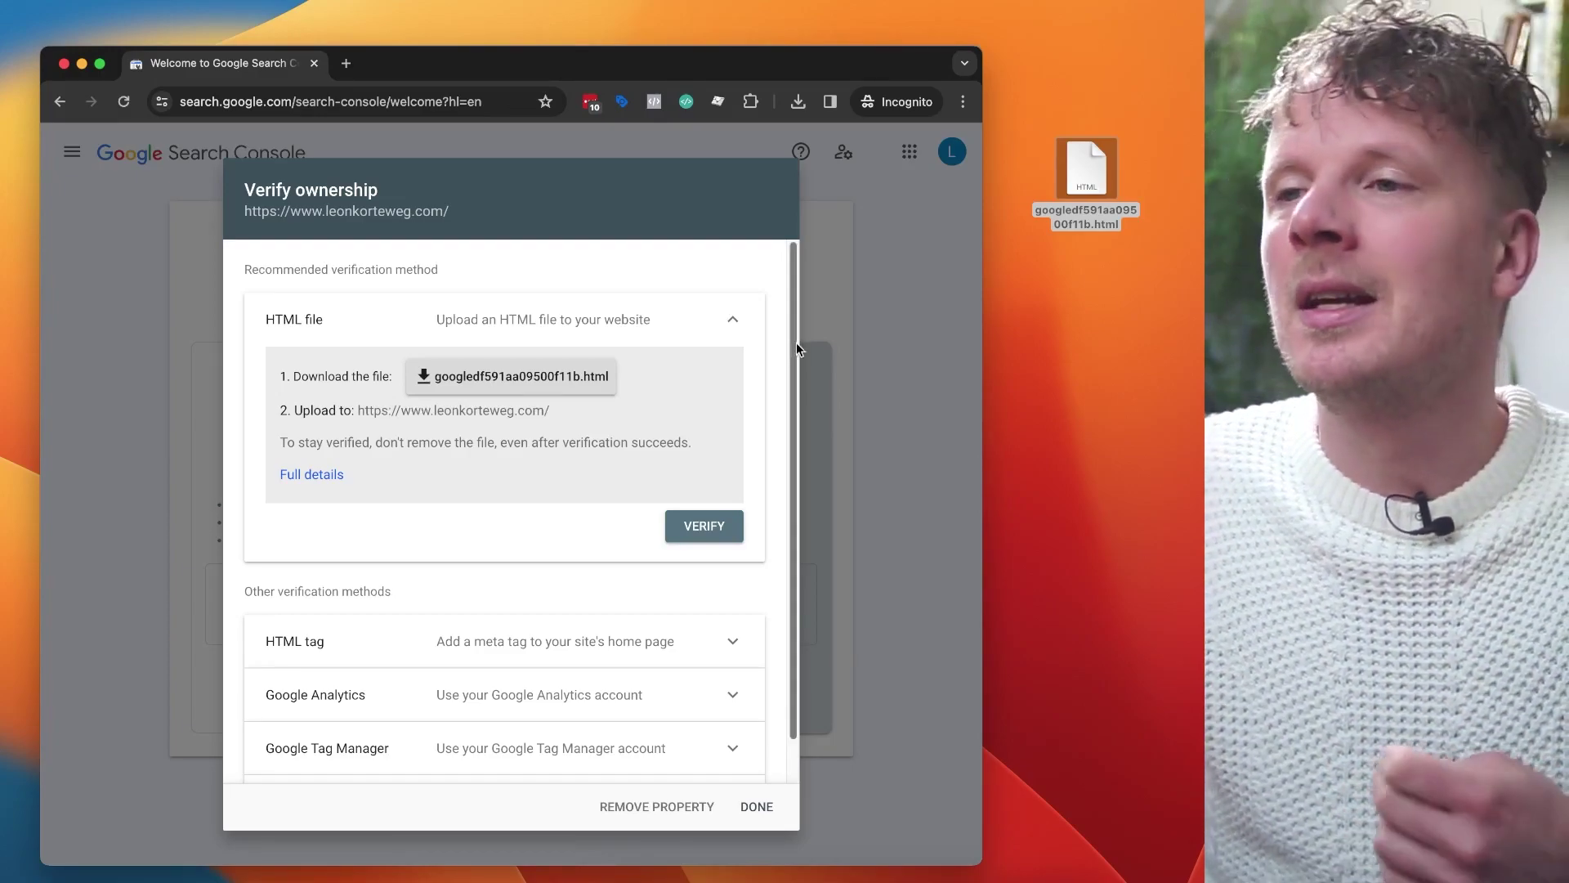
{"action": "scroll", "coordinate": [790, 384], "scroll_direction": "down", "scroll_amount": 1}
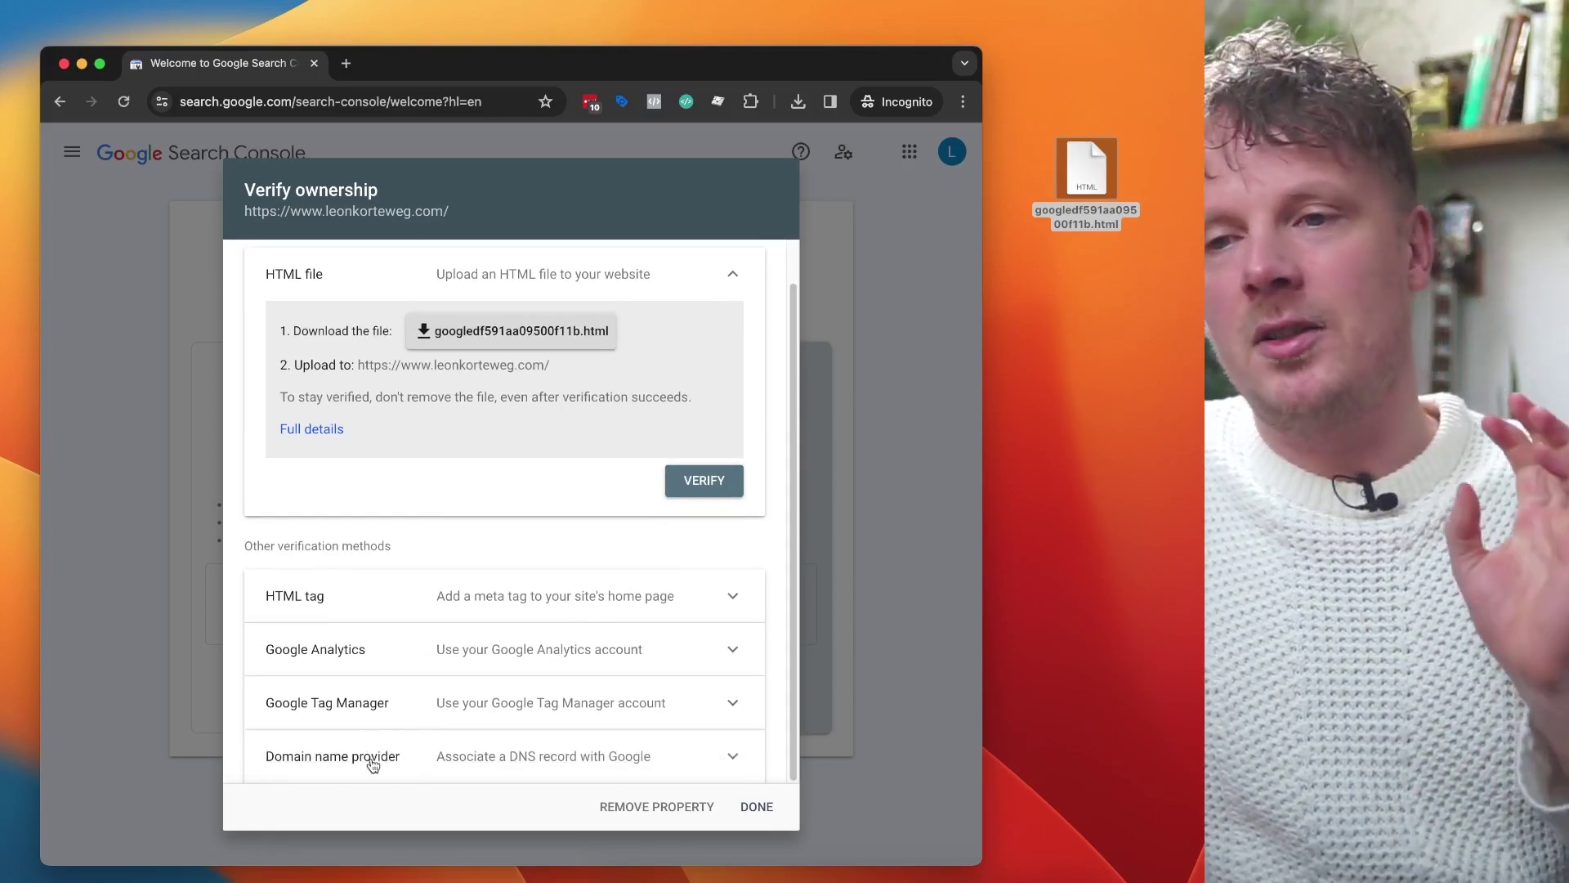
{"action": "left_click", "coordinate": [757, 806]}
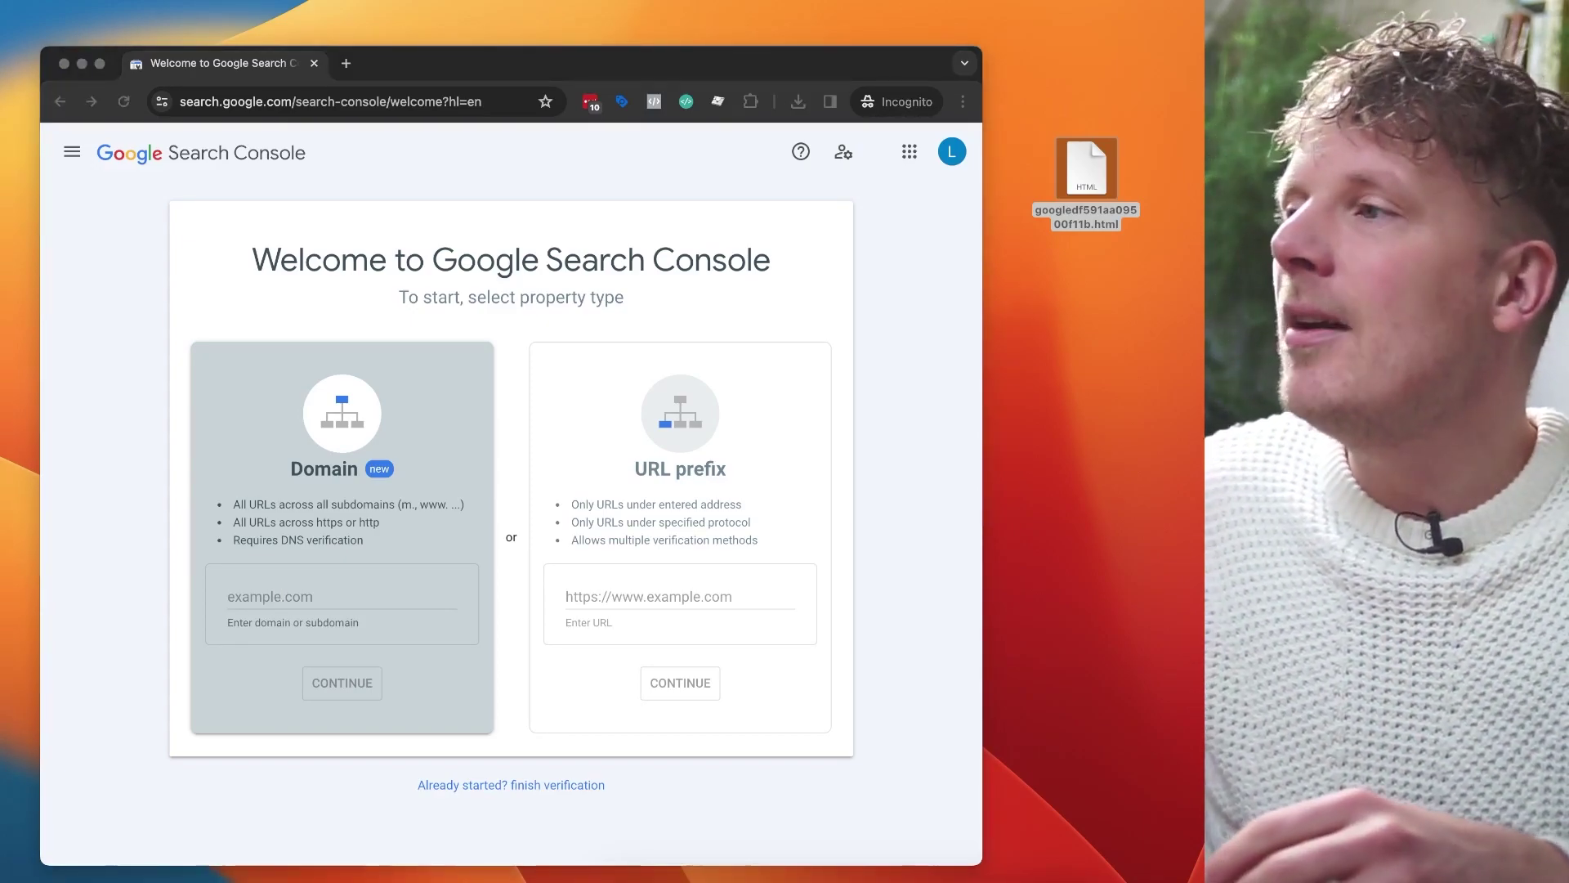
{"action": "key", "text": "super+Tab"}
{"action": "left_click_drag", "start_coordinate": [392, 122], "coordinate": [280, 109]}
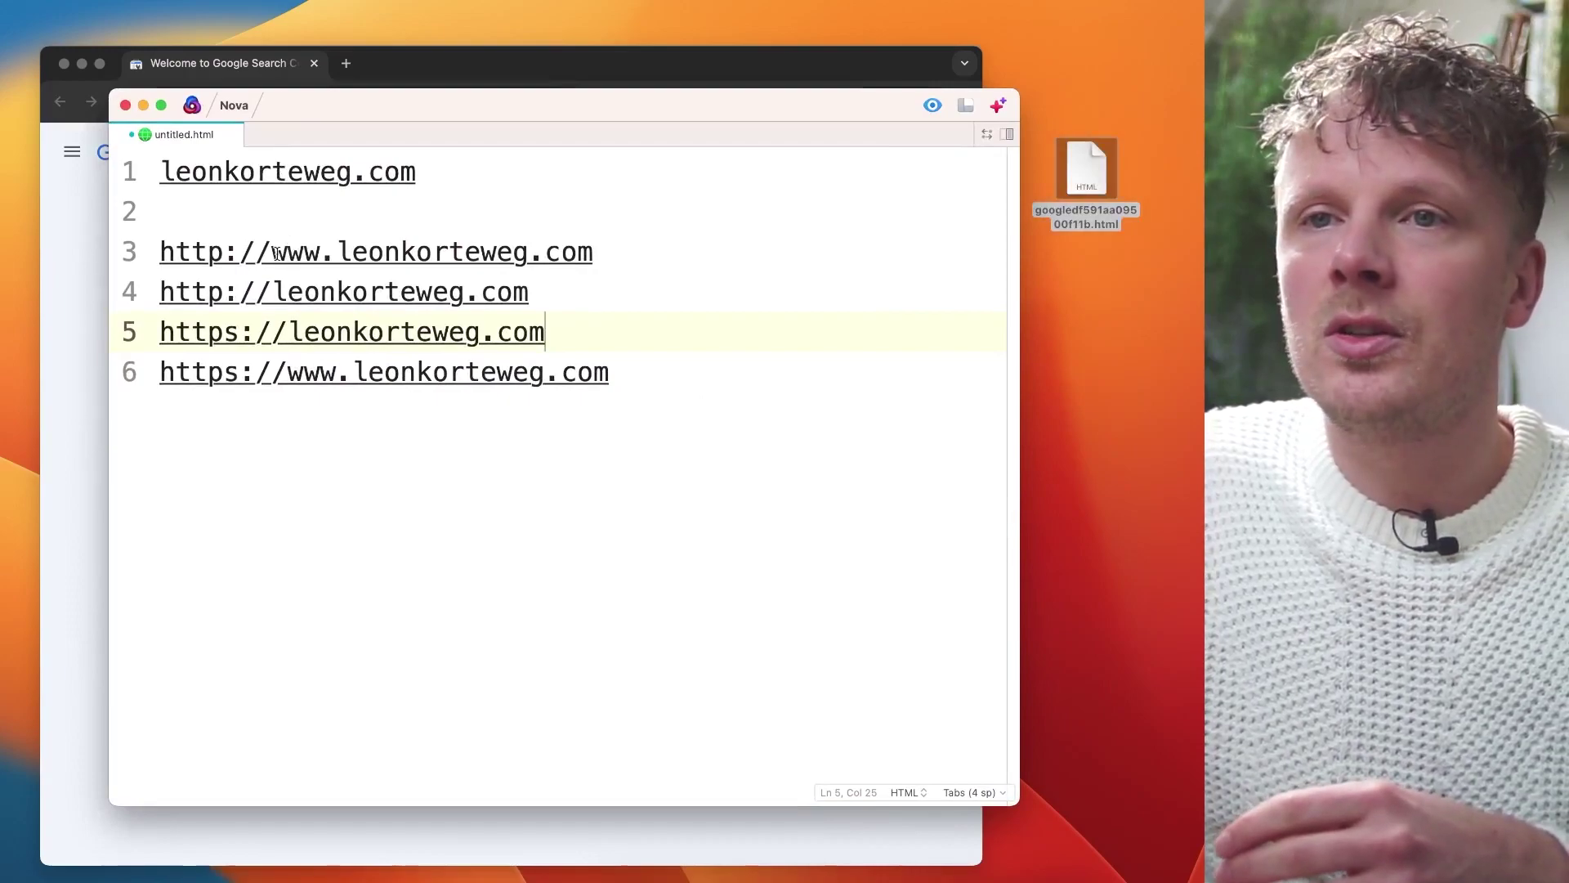
{"action": "triple_click", "coordinate": [282, 372]}
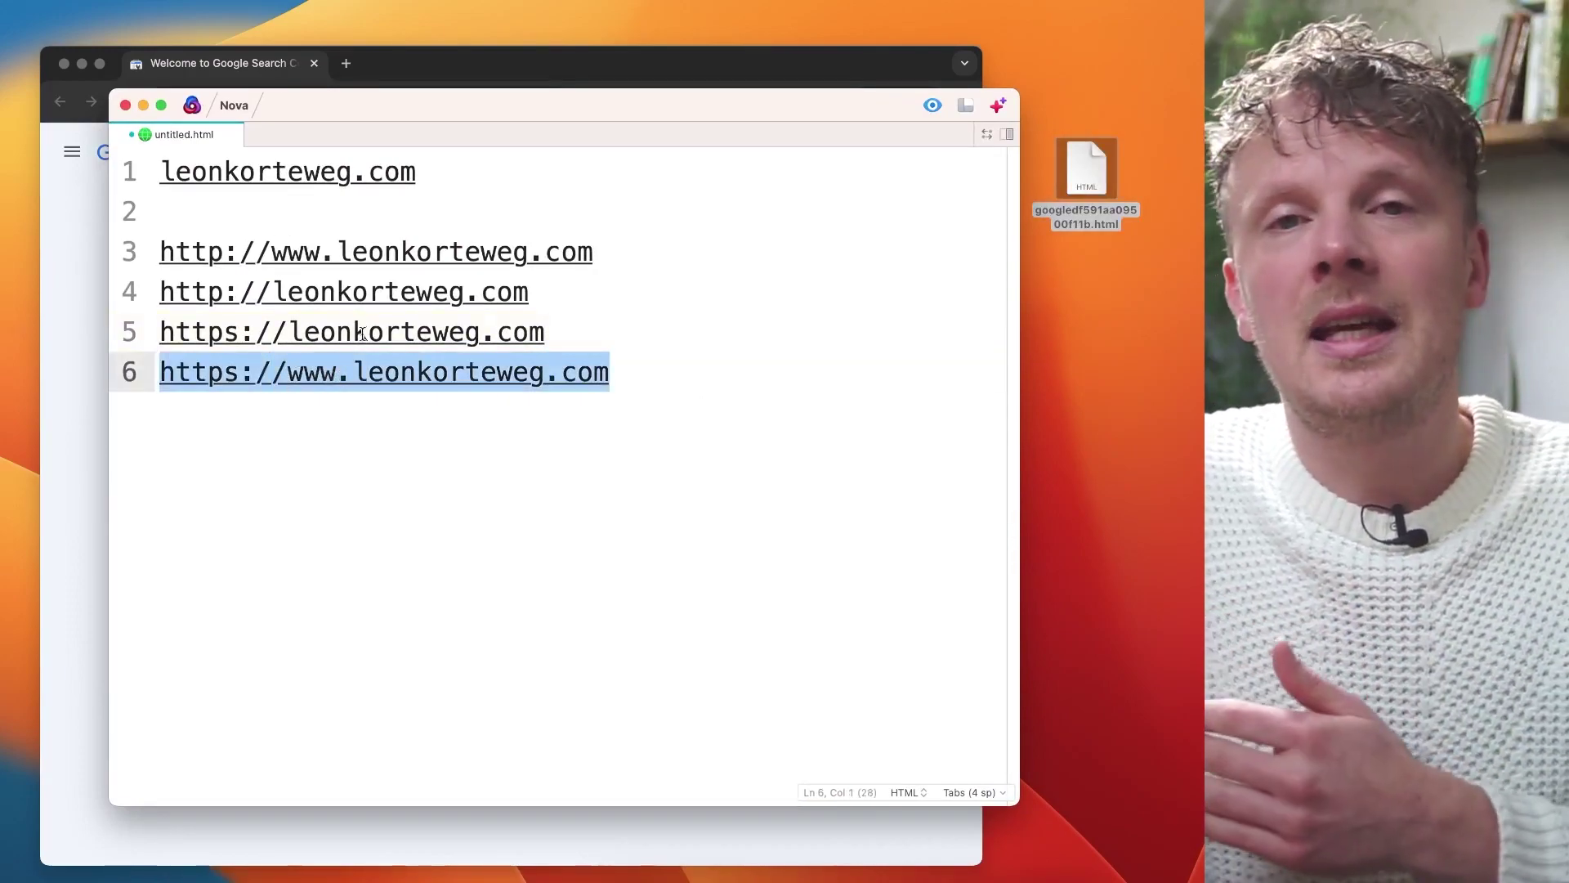
{"action": "left_click_drag", "start_coordinate": [161, 252], "coordinate": [544, 372]}
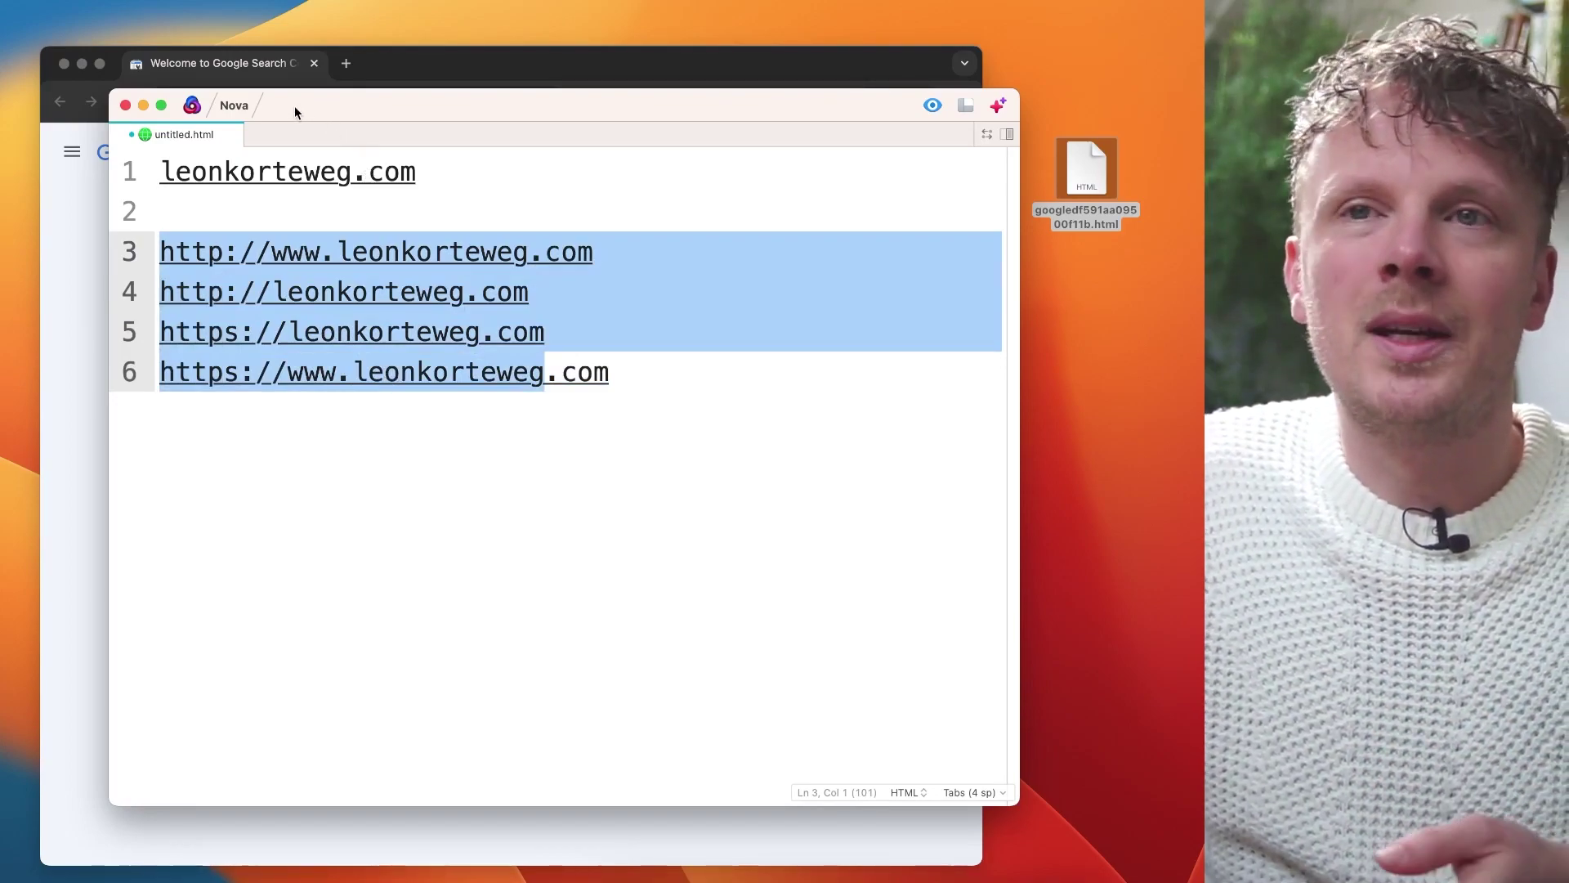
{"action": "left_click_drag", "start_coordinate": [297, 105], "coordinate": [495, 116]}
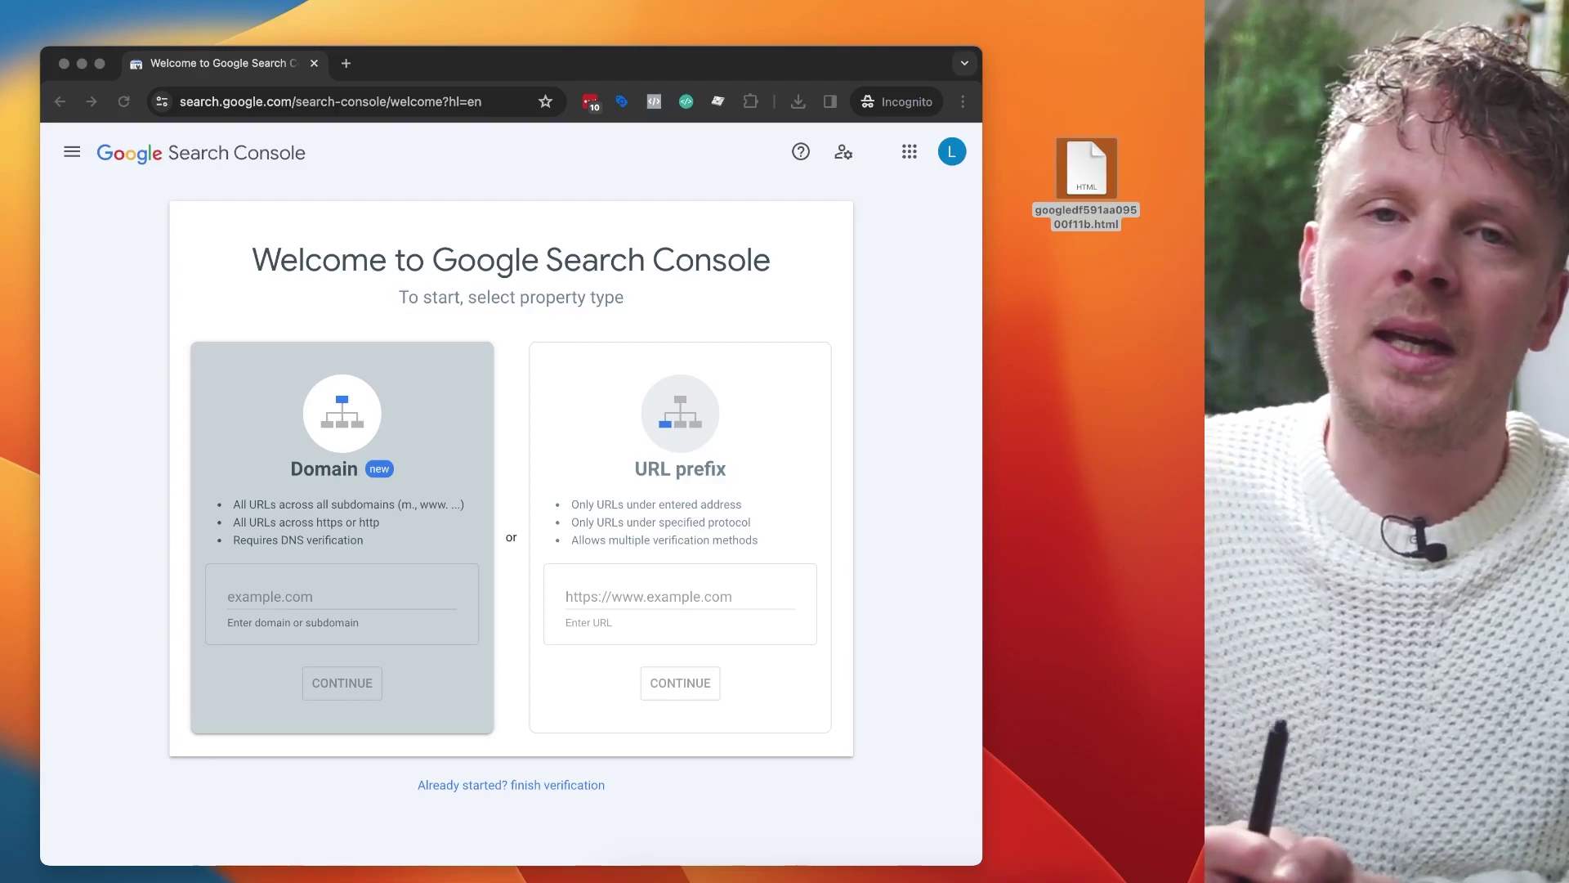
- Add leonkorteweg.com as a Domain property and choose Any DNS provider under 'Instructions for'
{"action": "left_click", "coordinate": [363, 589]}
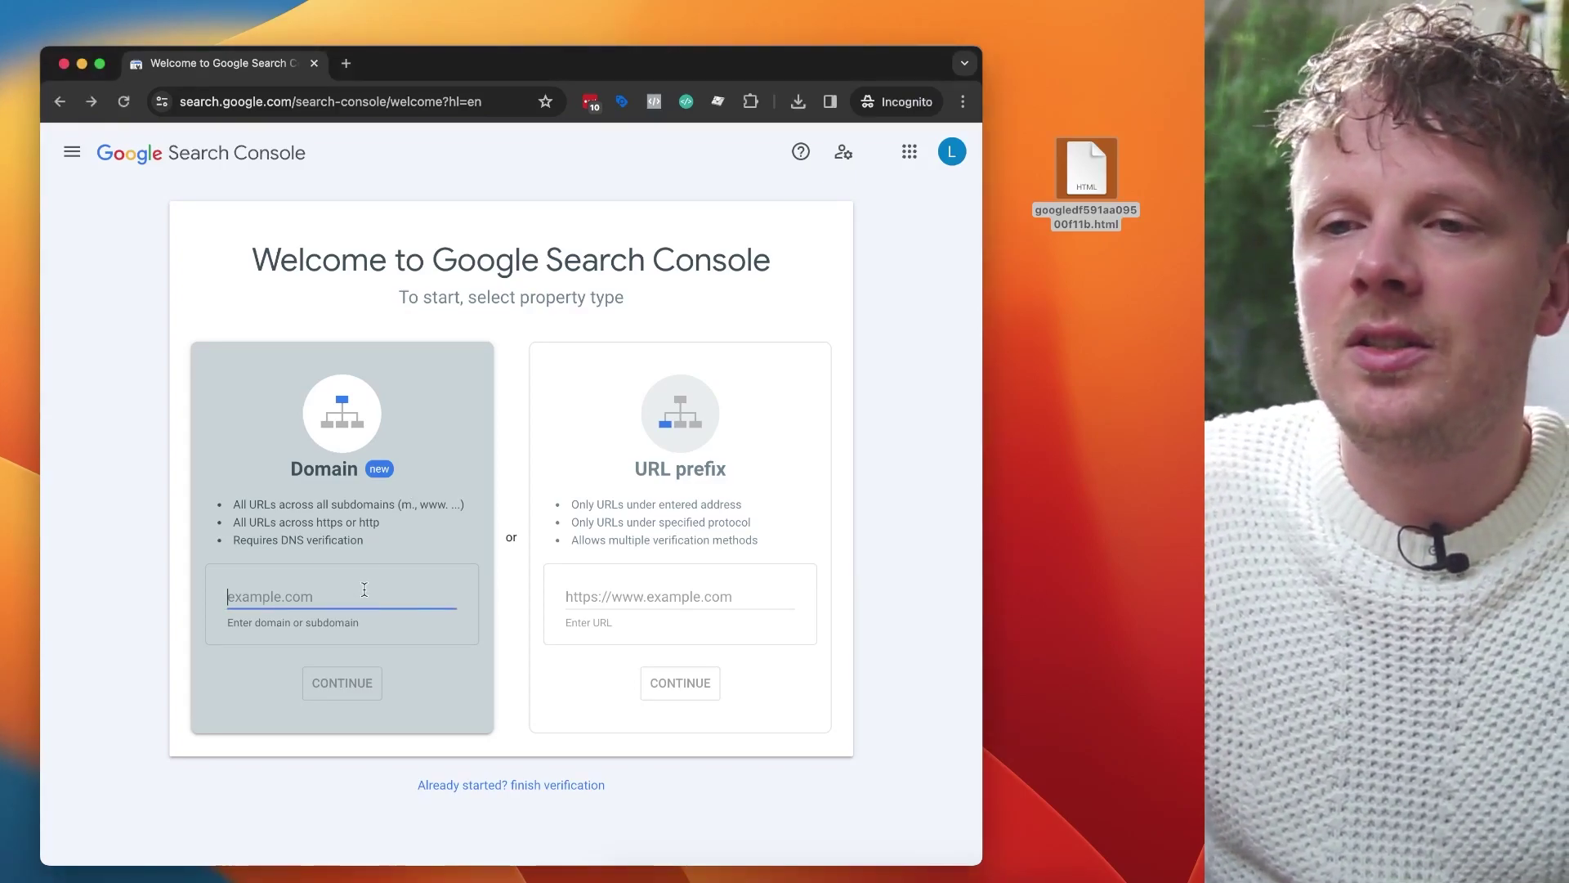
{"action": "type", "text": "leonkorteweg.com"}
{"action": "key", "text": "Return"}
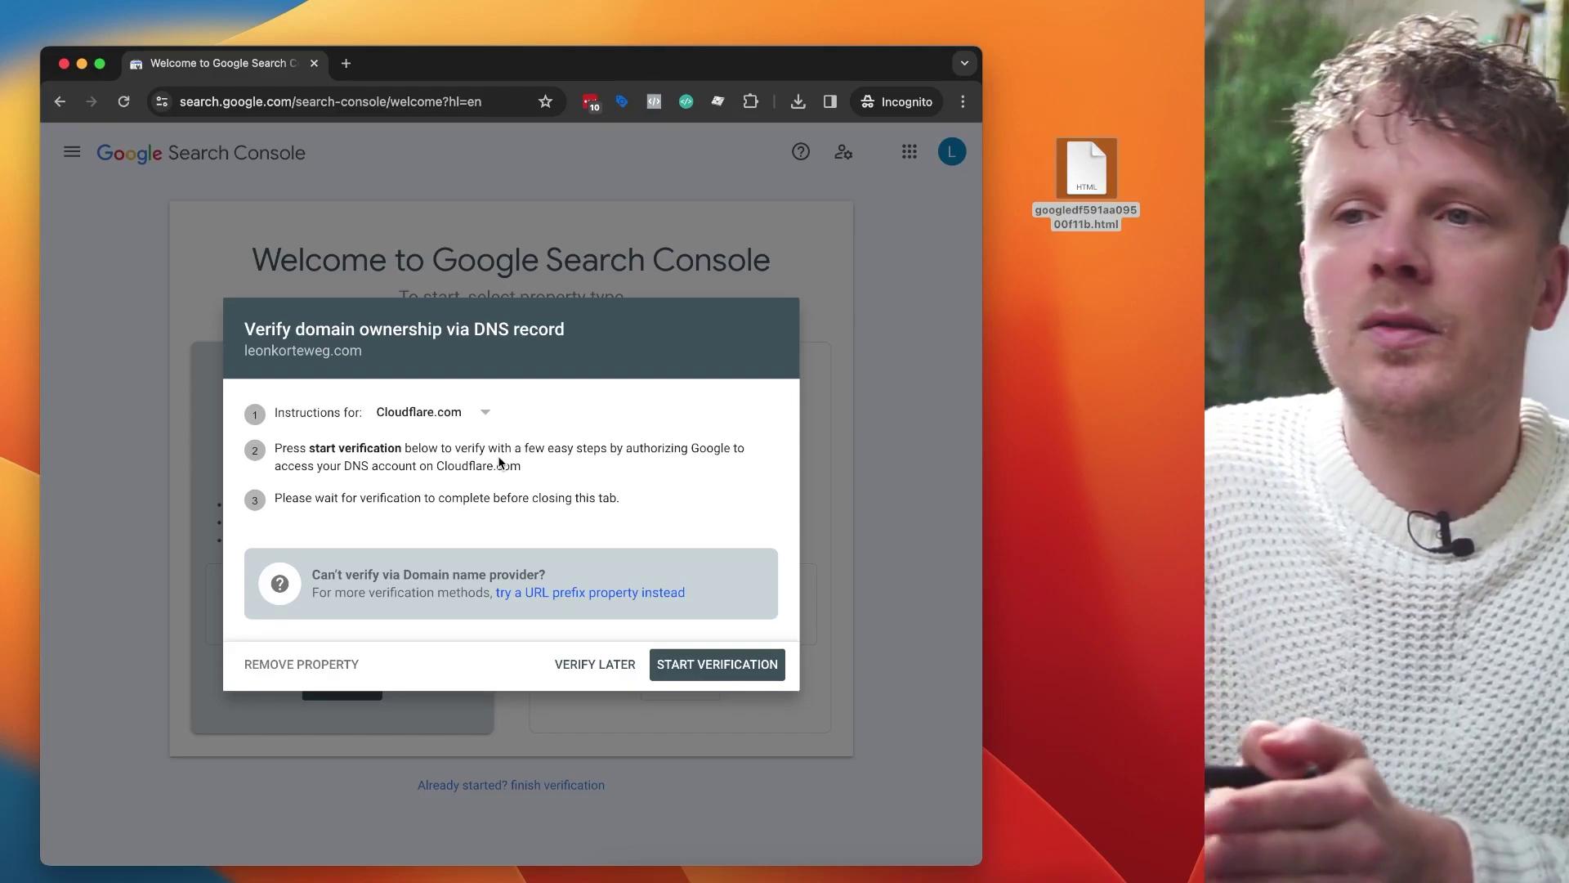
{"action": "left_click", "coordinate": [454, 419]}
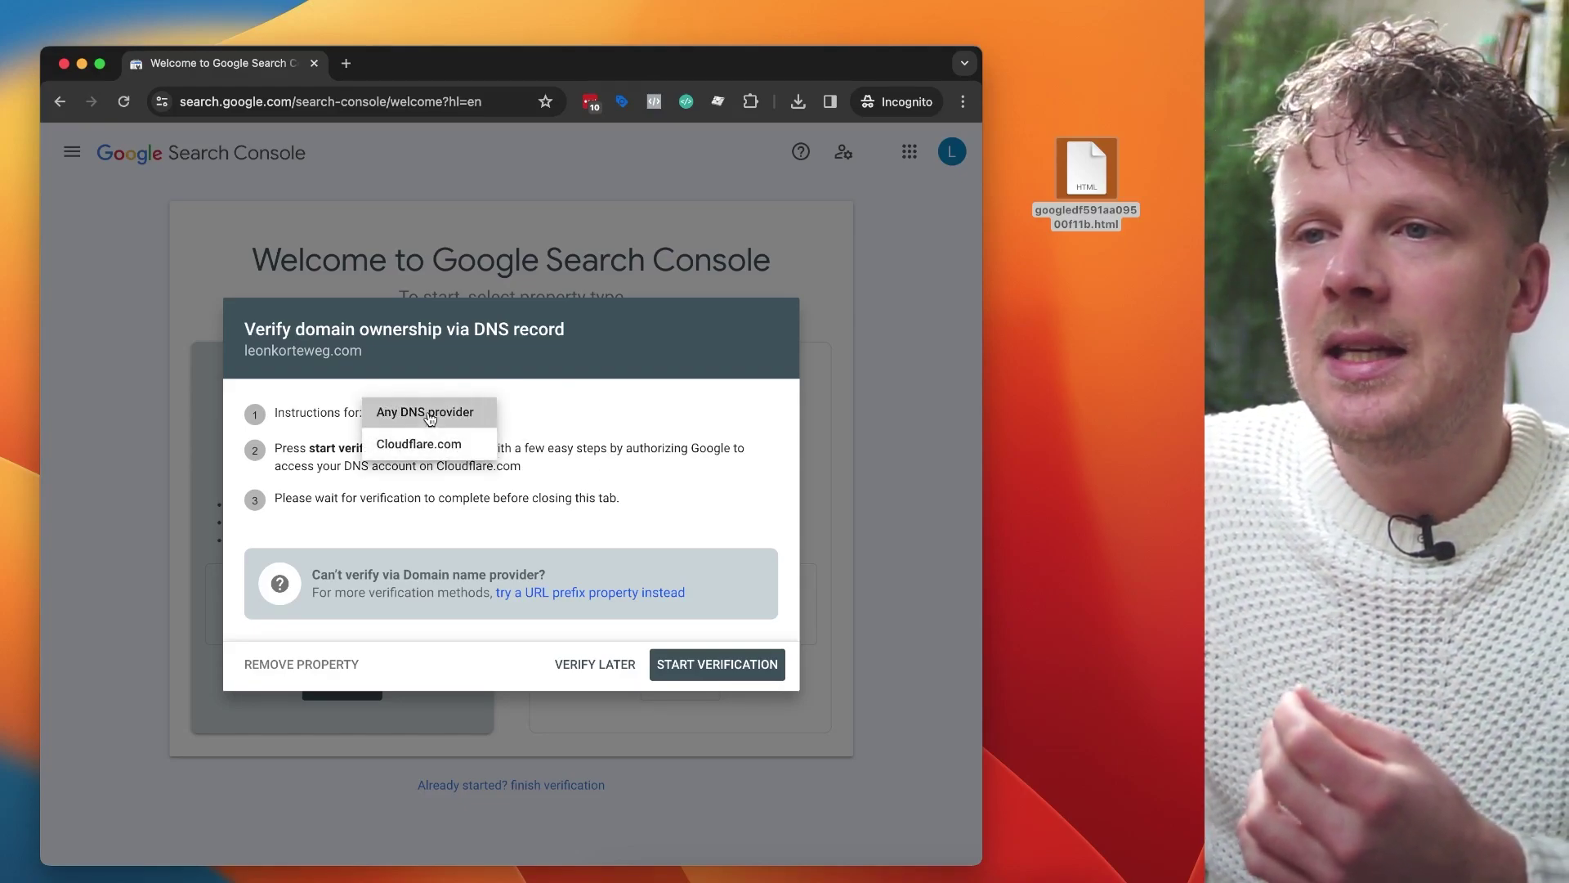
{"action": "left_click", "coordinate": [426, 411]}
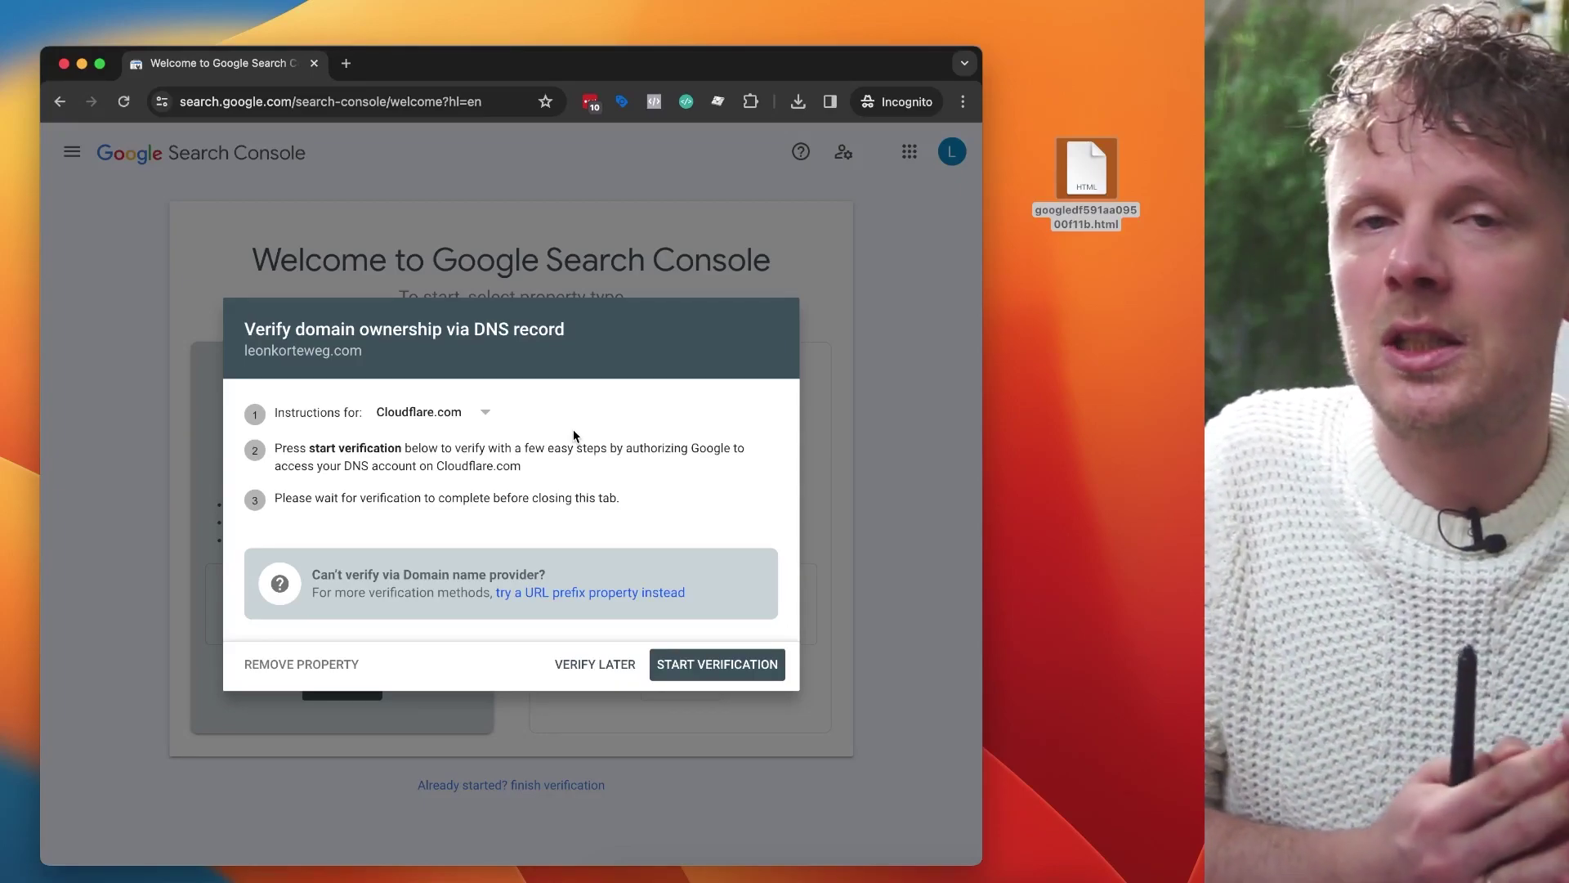
{"action": "left_click", "coordinate": [482, 418]}
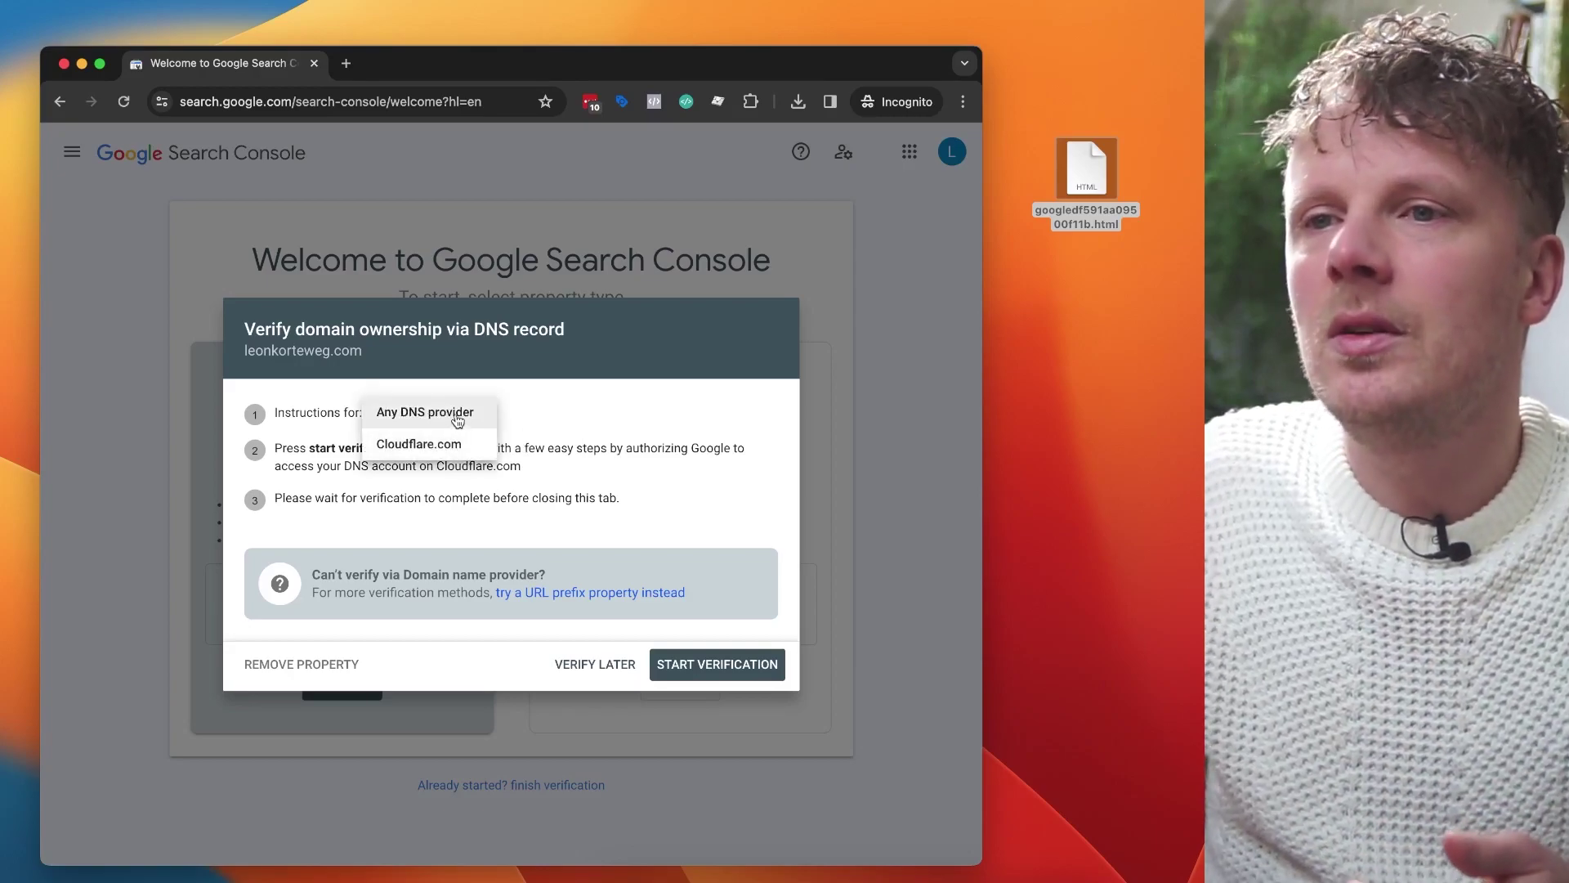
{"action": "left_click", "coordinate": [408, 420]}
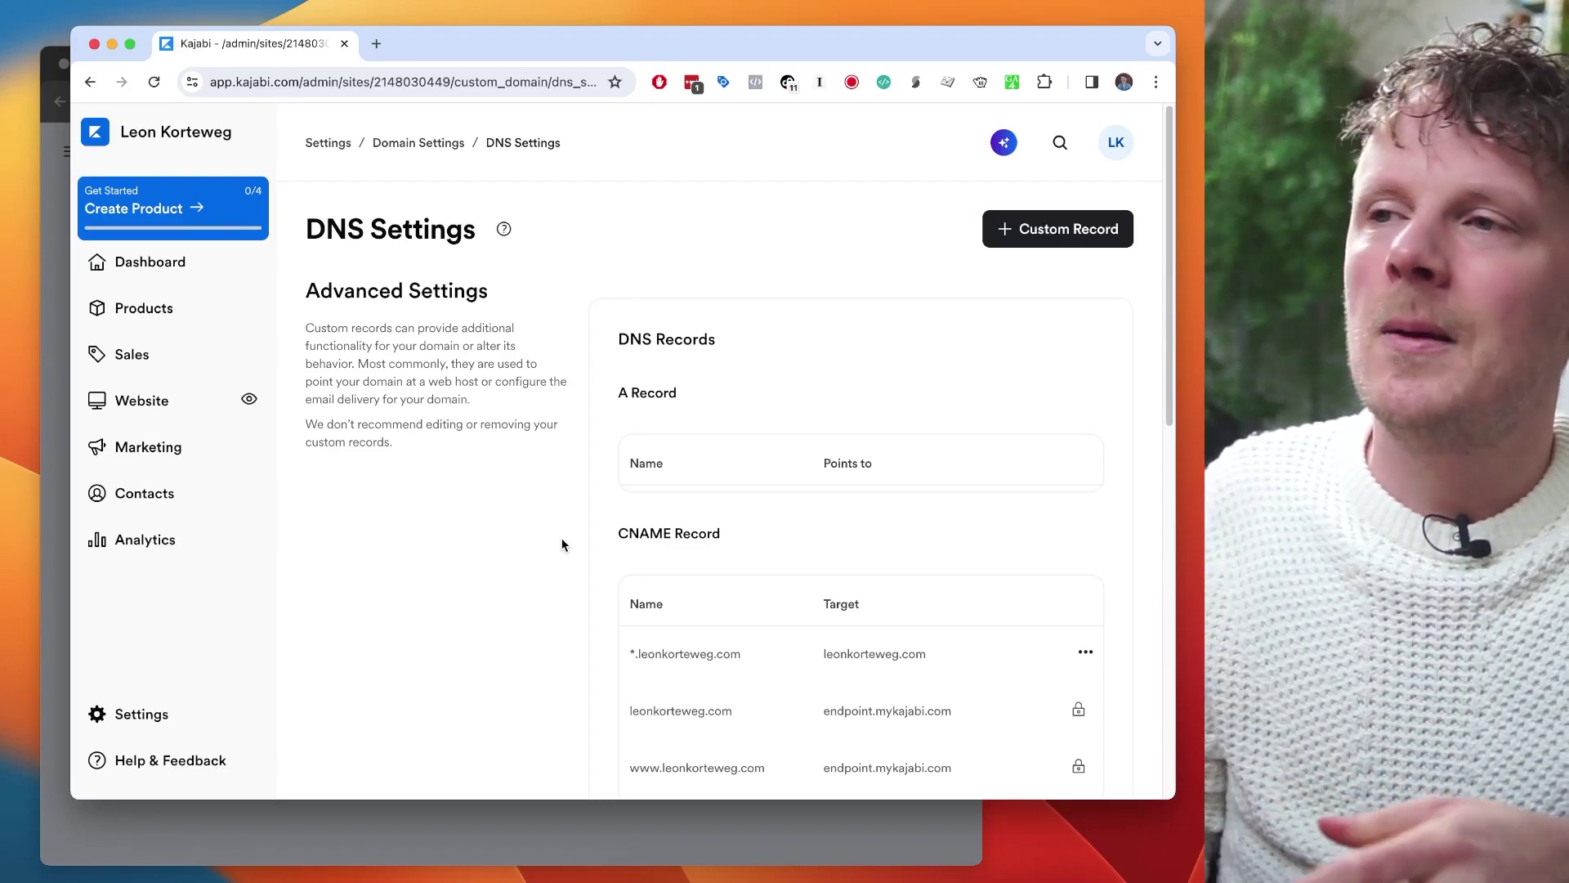
- Start a new Custom Record of type TXT in Kajabi's DNS settings
{"action": "left_click", "coordinate": [57, 432]}
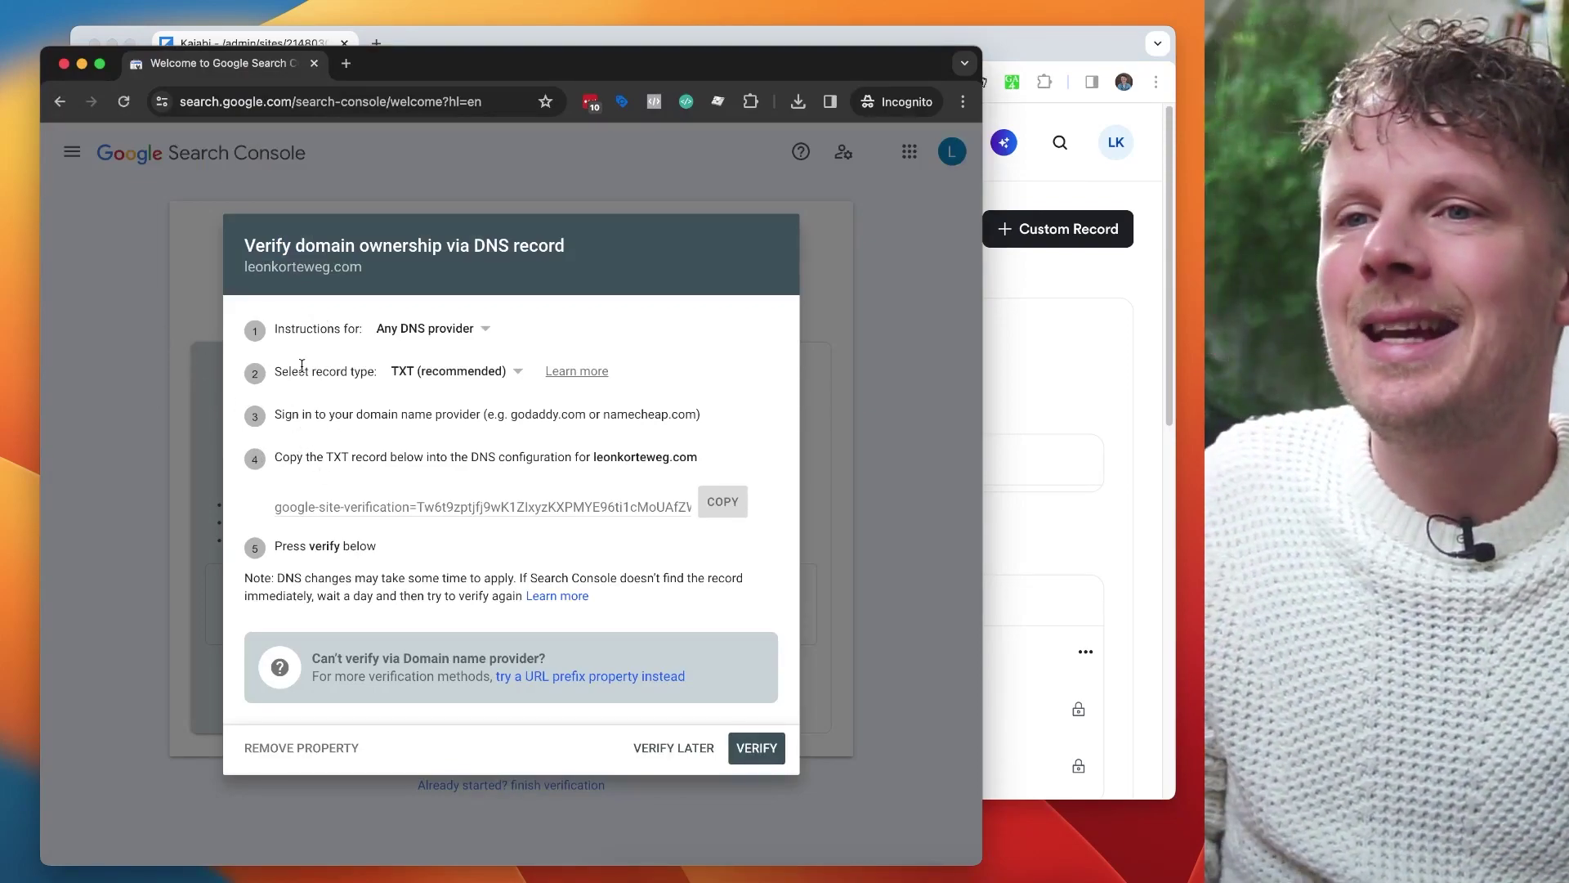
{"action": "left_click_drag", "start_coordinate": [276, 371], "coordinate": [411, 384]}
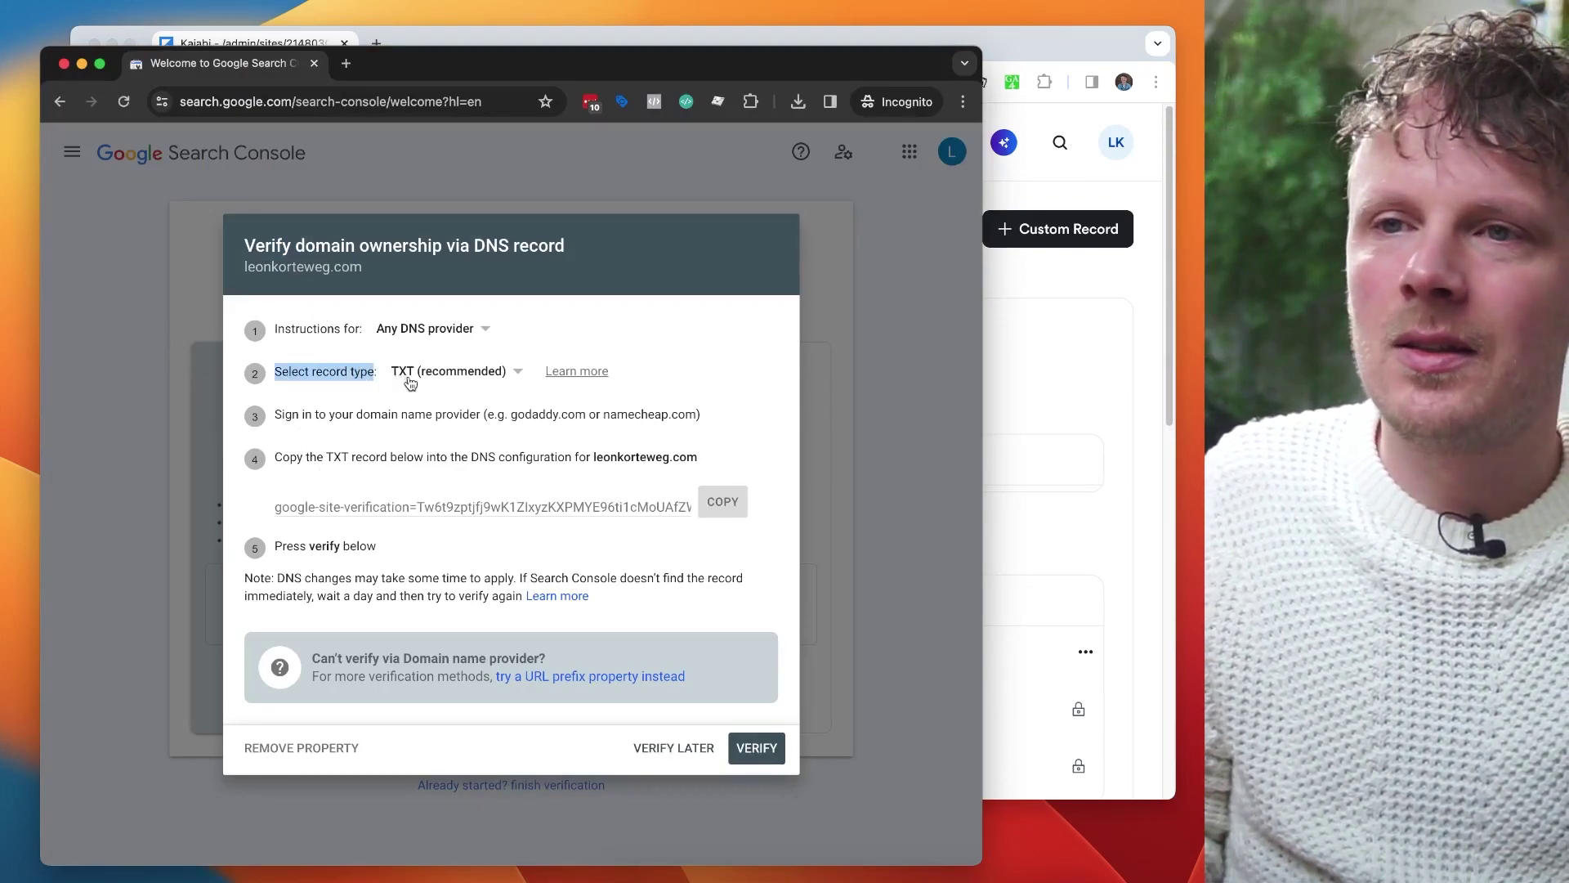
{"action": "left_click", "coordinate": [1028, 306]}
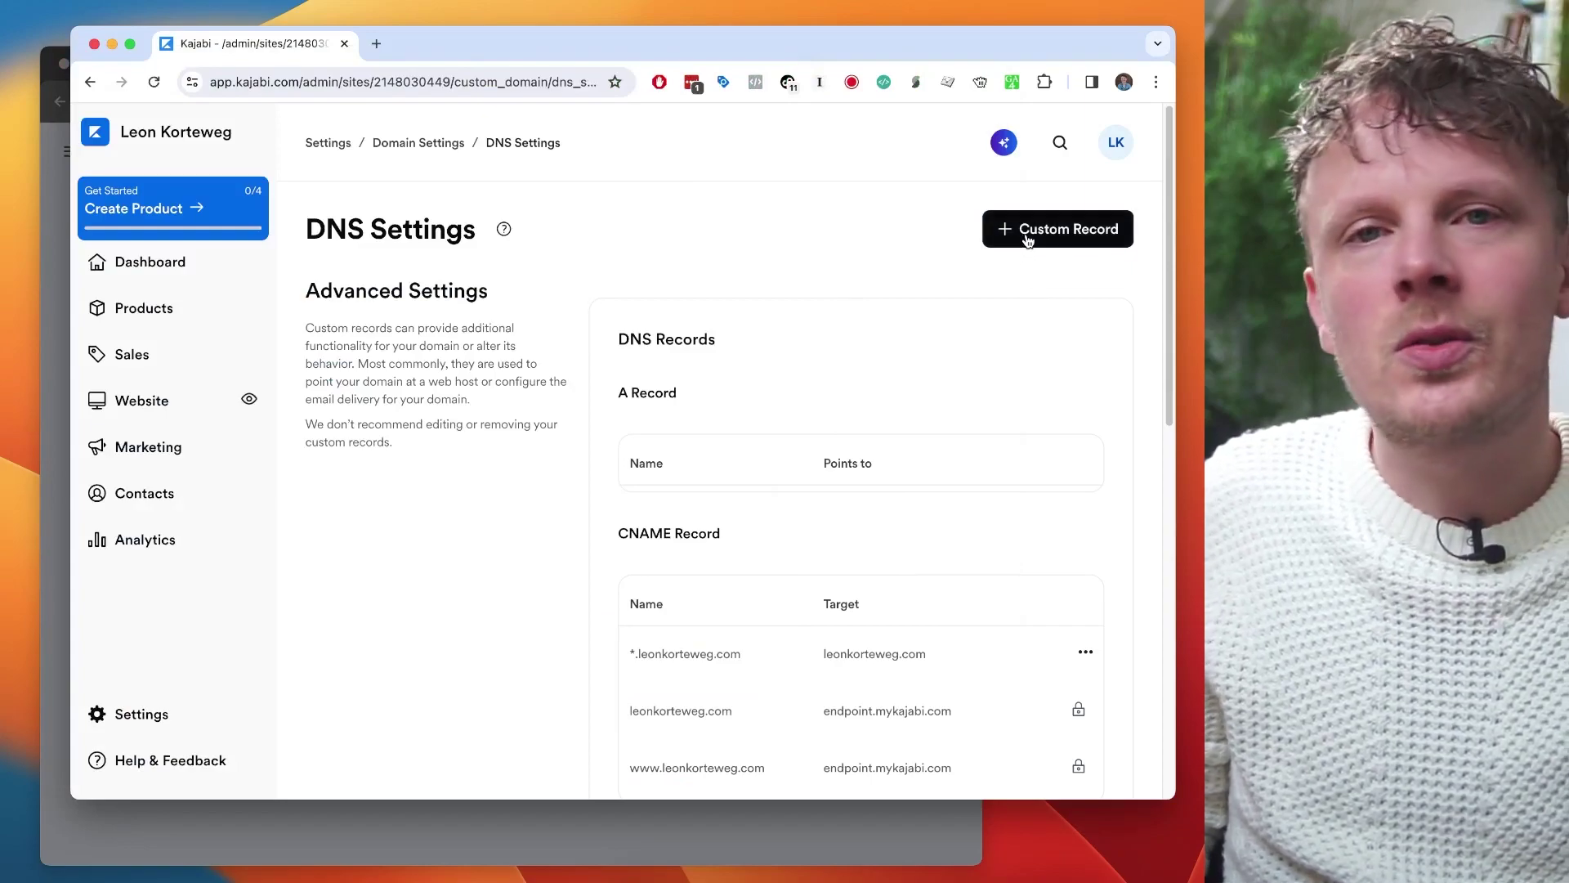
{"action": "left_click", "coordinate": [1032, 237]}
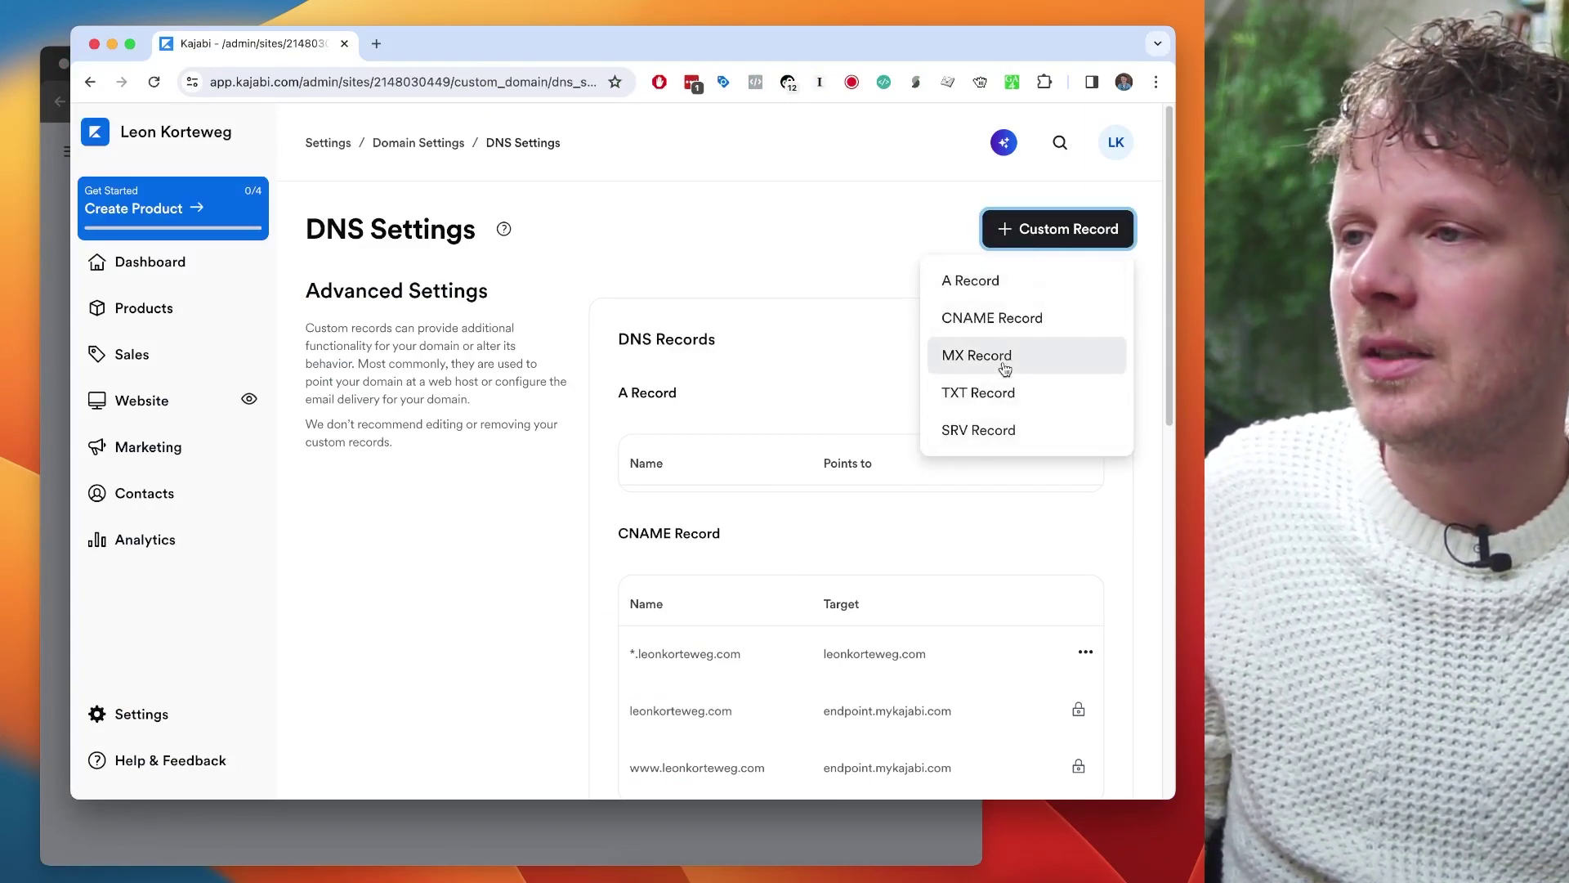
{"action": "left_click", "coordinate": [994, 405]}
- Copy leonkorteweg.com from the Search Console dialog into the TXT record's Name field
{"action": "left_click", "coordinate": [391, 832]}
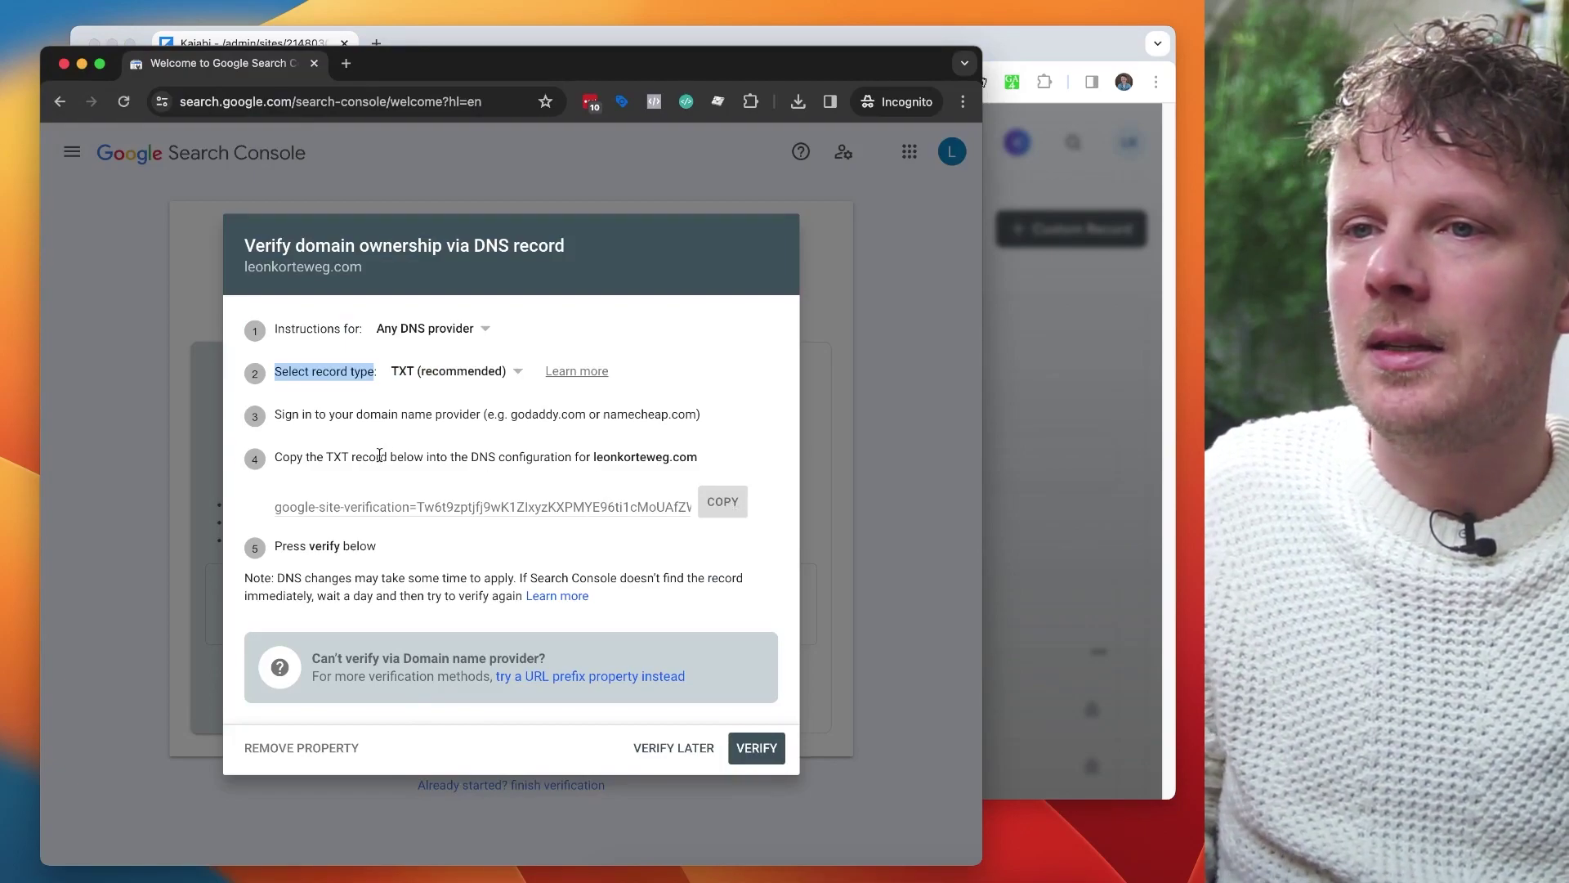
{"action": "left_click_drag", "start_coordinate": [593, 457], "coordinate": [699, 458]}
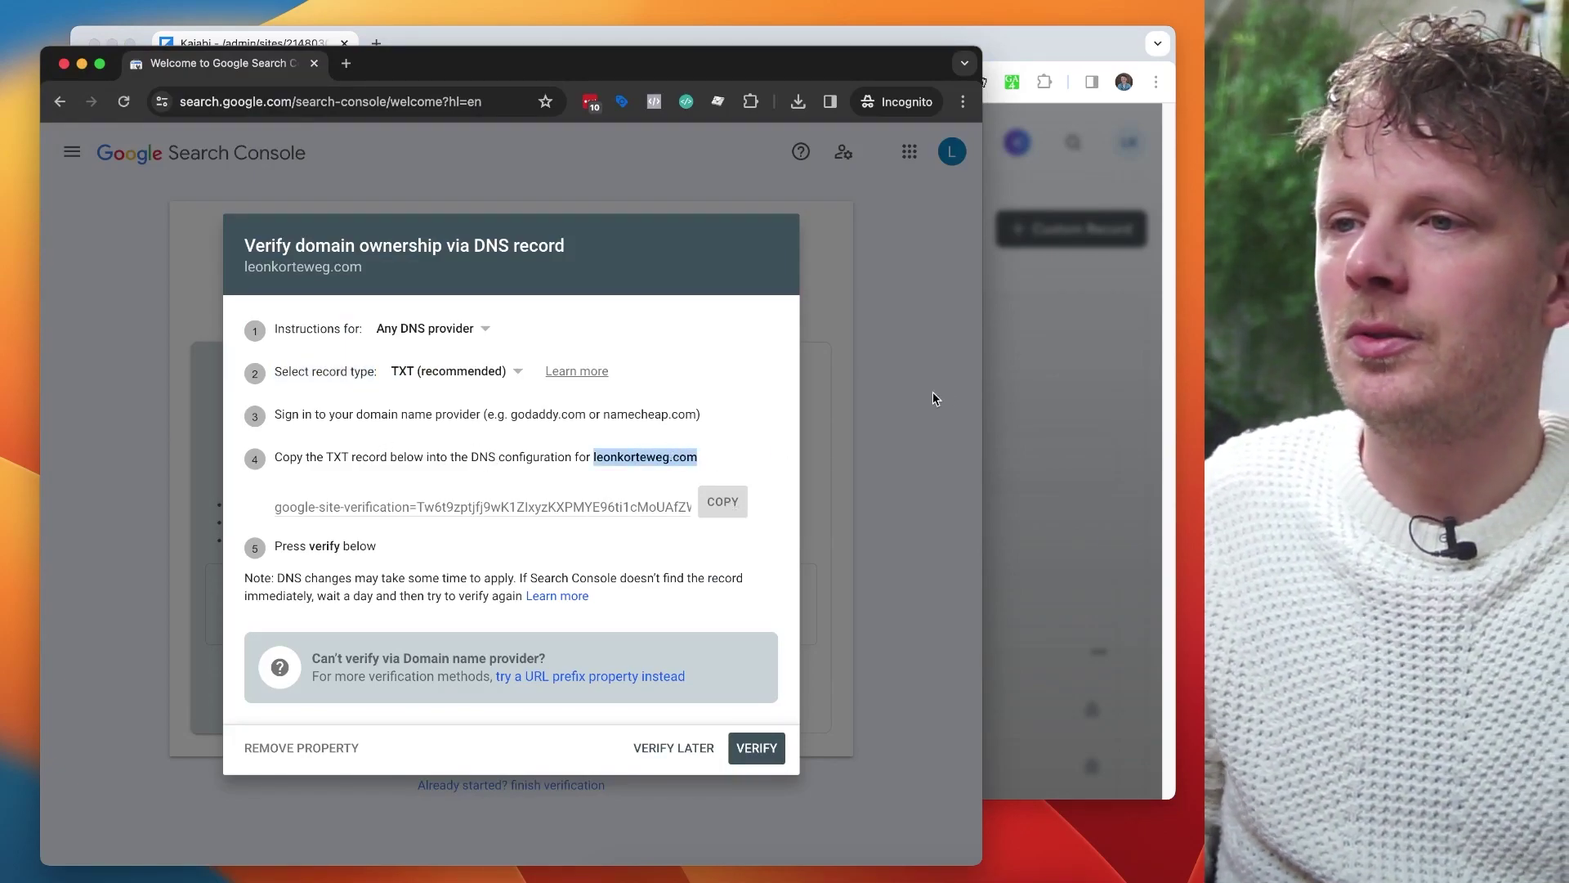
{"action": "key", "text": "super+c"}
{"action": "left_click", "coordinate": [1018, 368]}
{"action": "left_click", "coordinate": [505, 335]}
{"action": "key", "text": "super+v"}
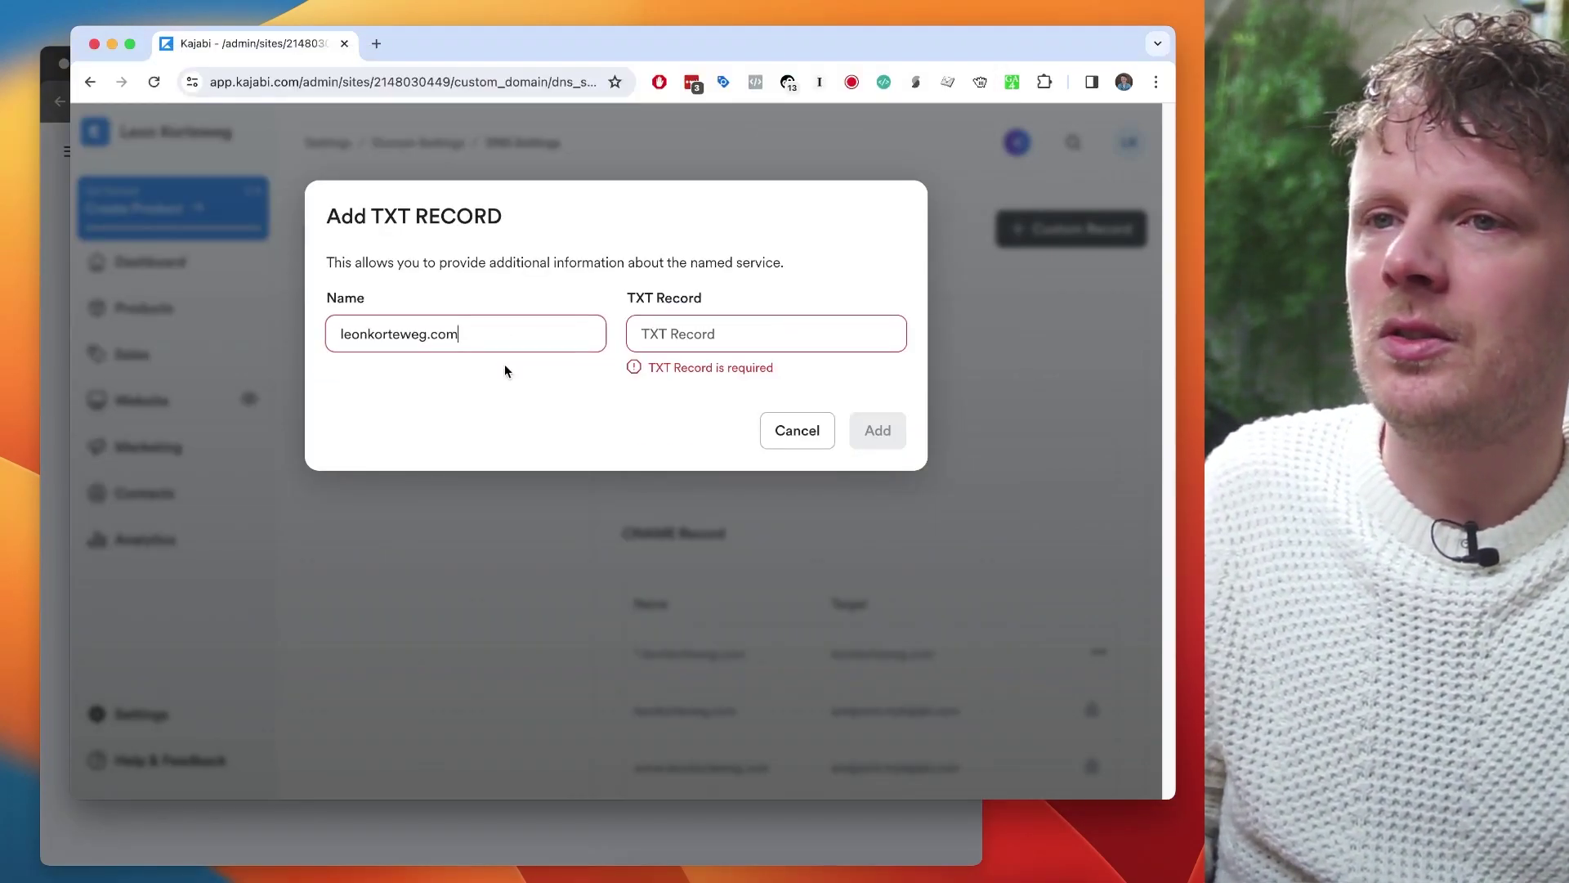
- Paste the Google site verification value into the TXT Record field and add the record
{"action": "left_click", "coordinate": [55, 375]}
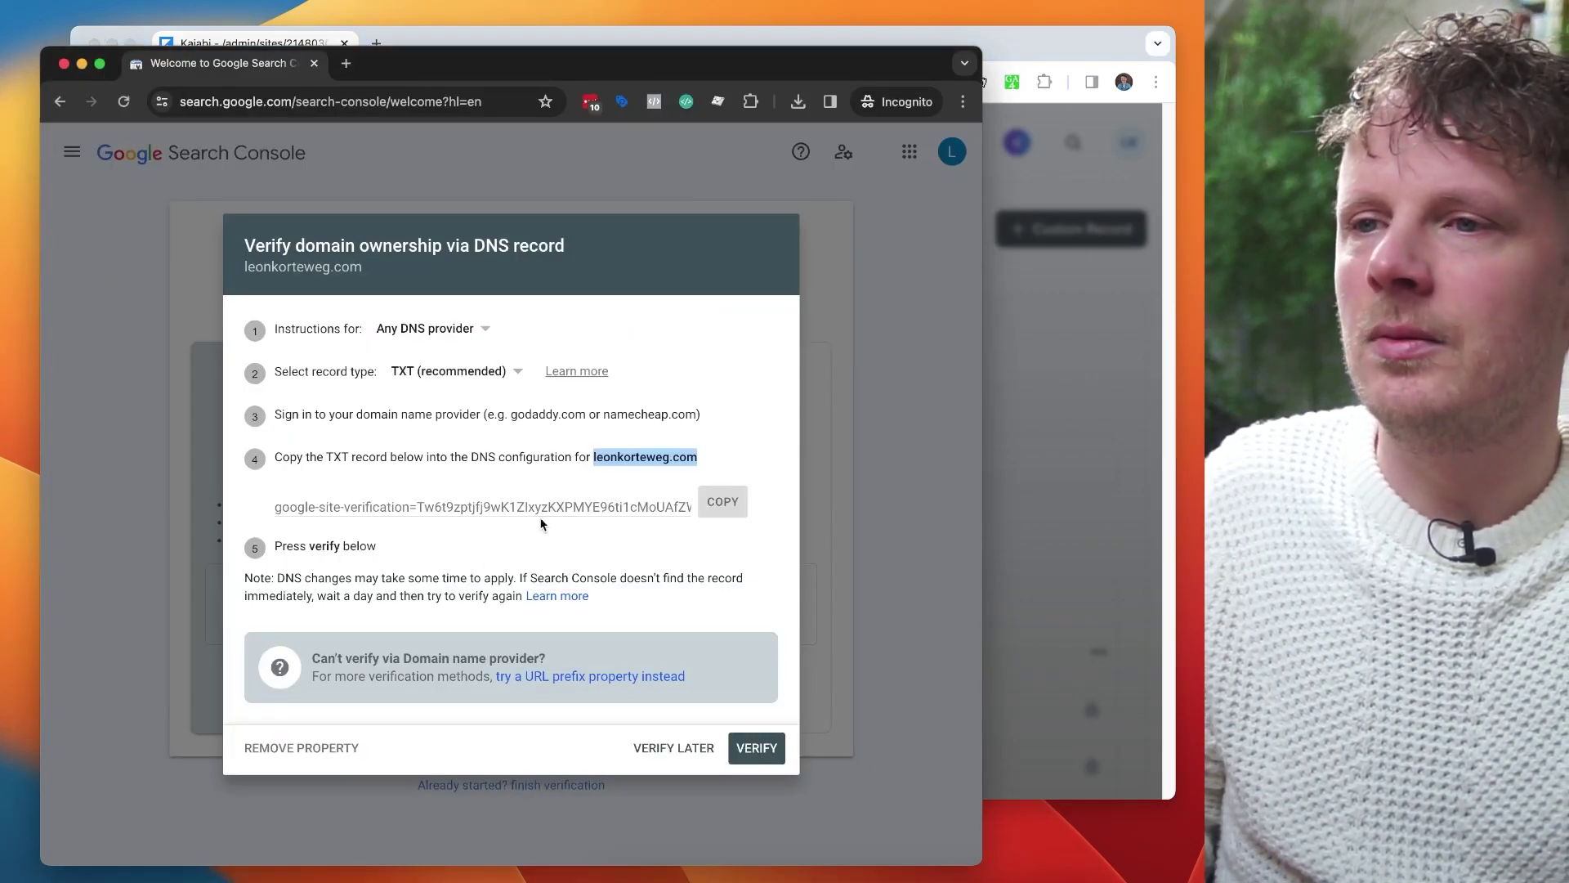
{"action": "left_click", "coordinate": [734, 504]}
{"action": "left_click", "coordinate": [1019, 409]}
{"action": "left_click", "coordinate": [832, 348]}
{"action": "key", "text": "super+v"}
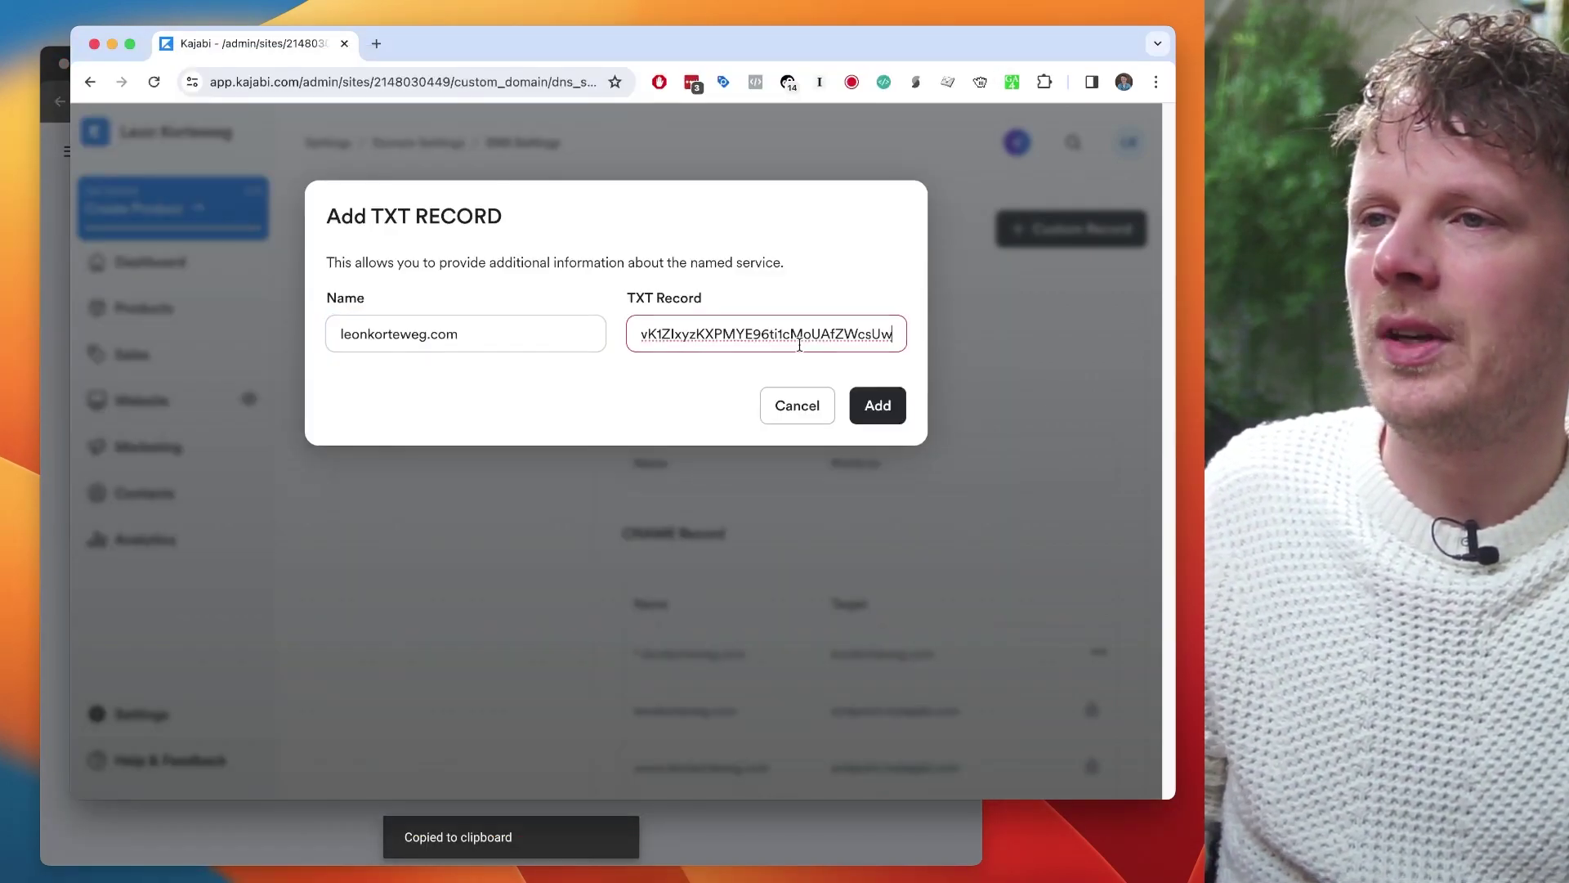
{"action": "left_click", "coordinate": [270, 809]}
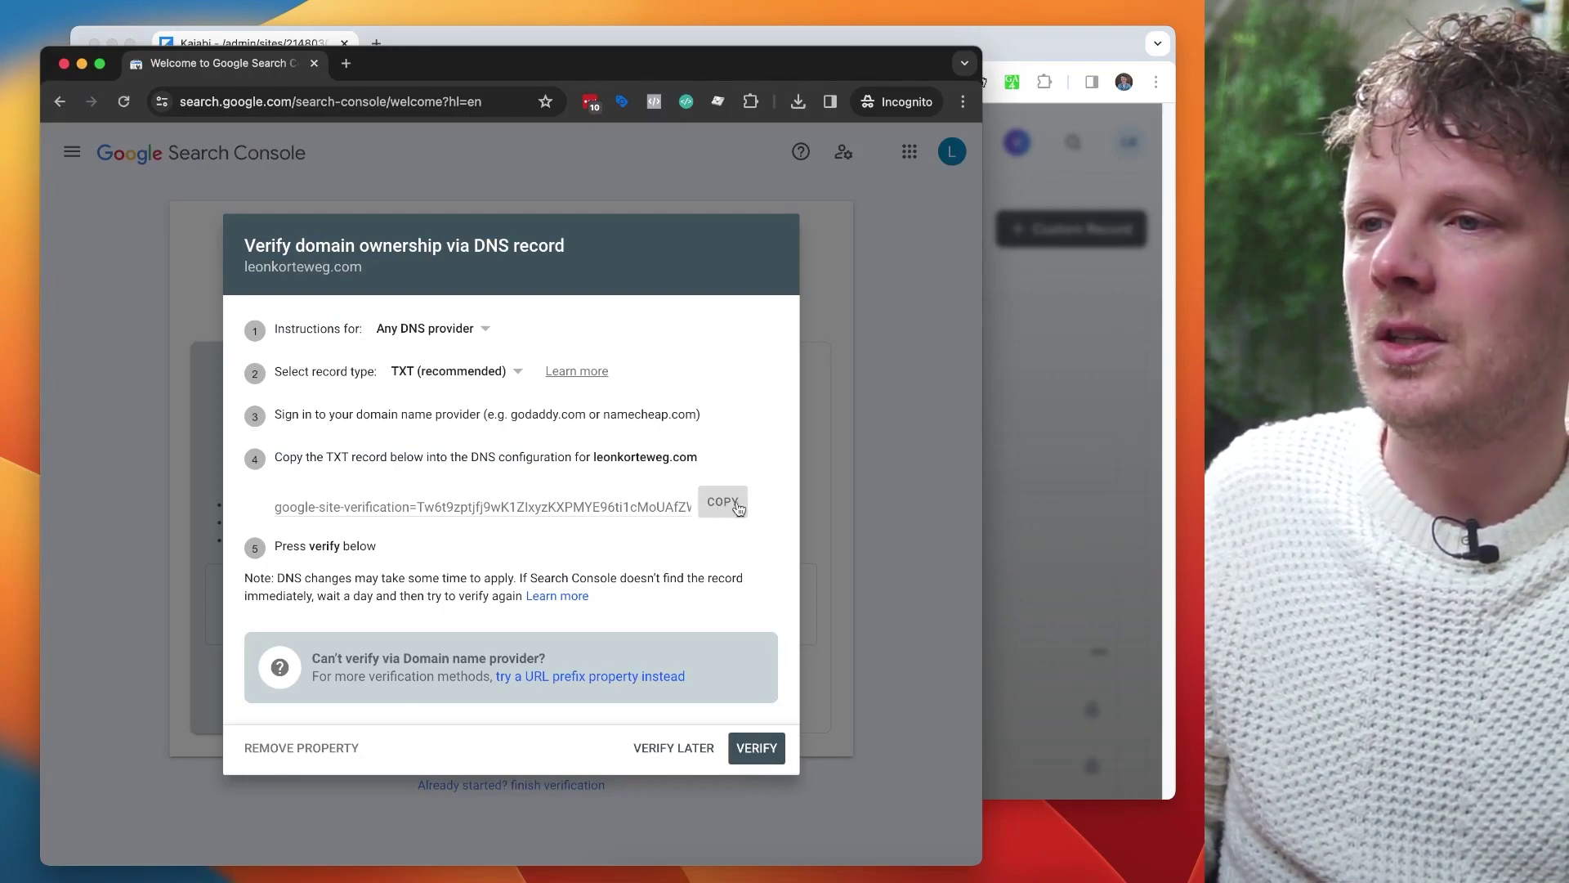
{"action": "left_click", "coordinate": [1019, 409]}
{"action": "left_click", "coordinate": [888, 408]}
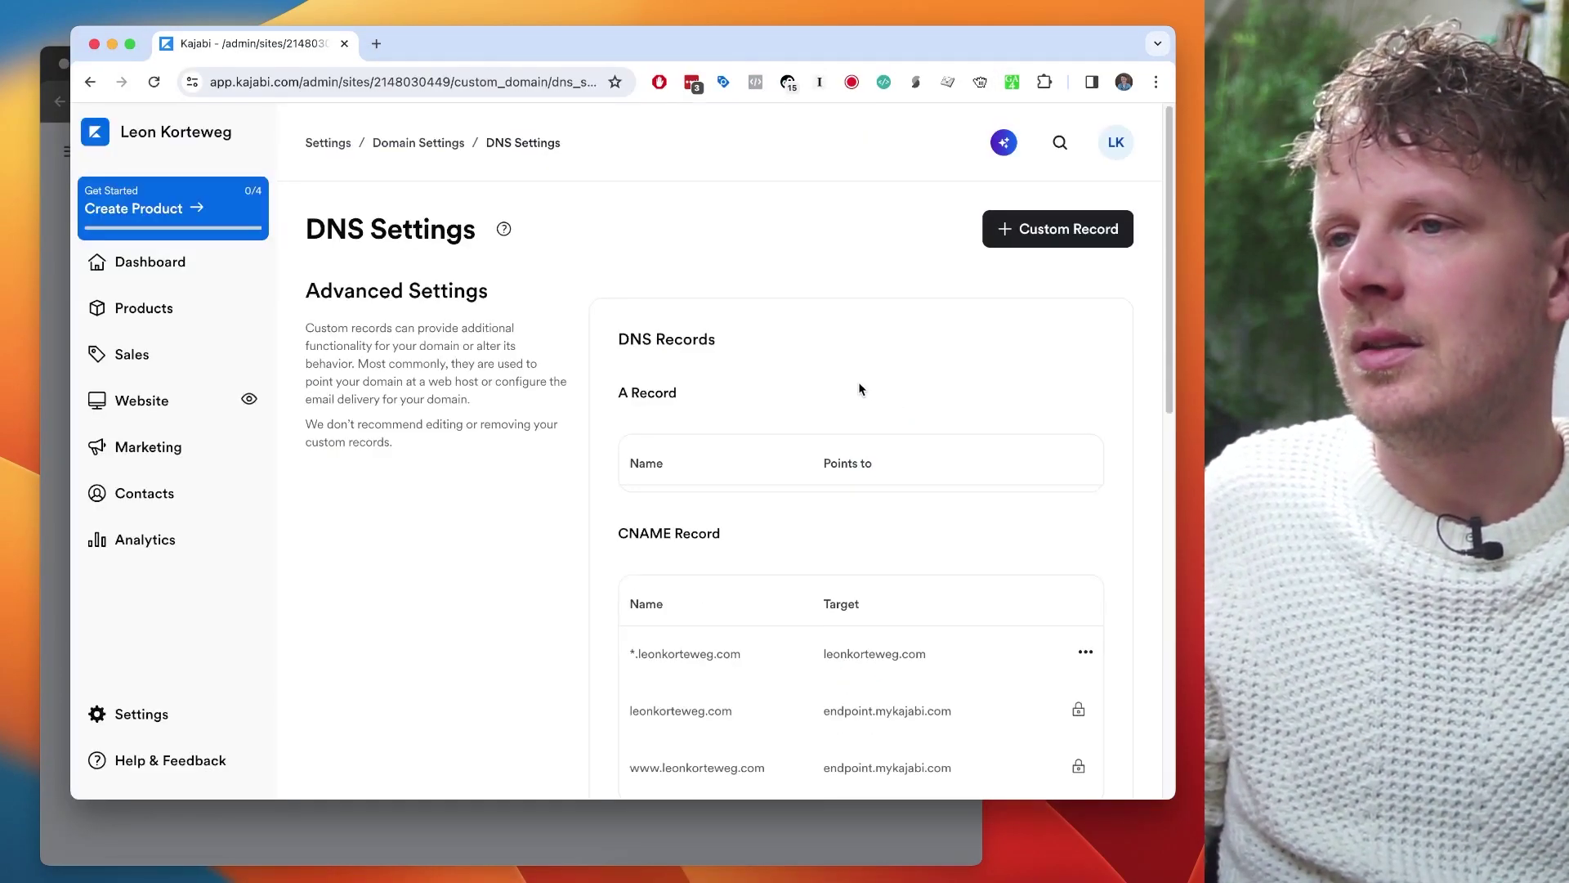
- Check that the google-site-verification TXT record for leonkorteweg.com is listed, then return to Search Console
{"action": "scroll", "coordinate": [860, 389], "scroll_direction": "down", "scroll_amount": 10}
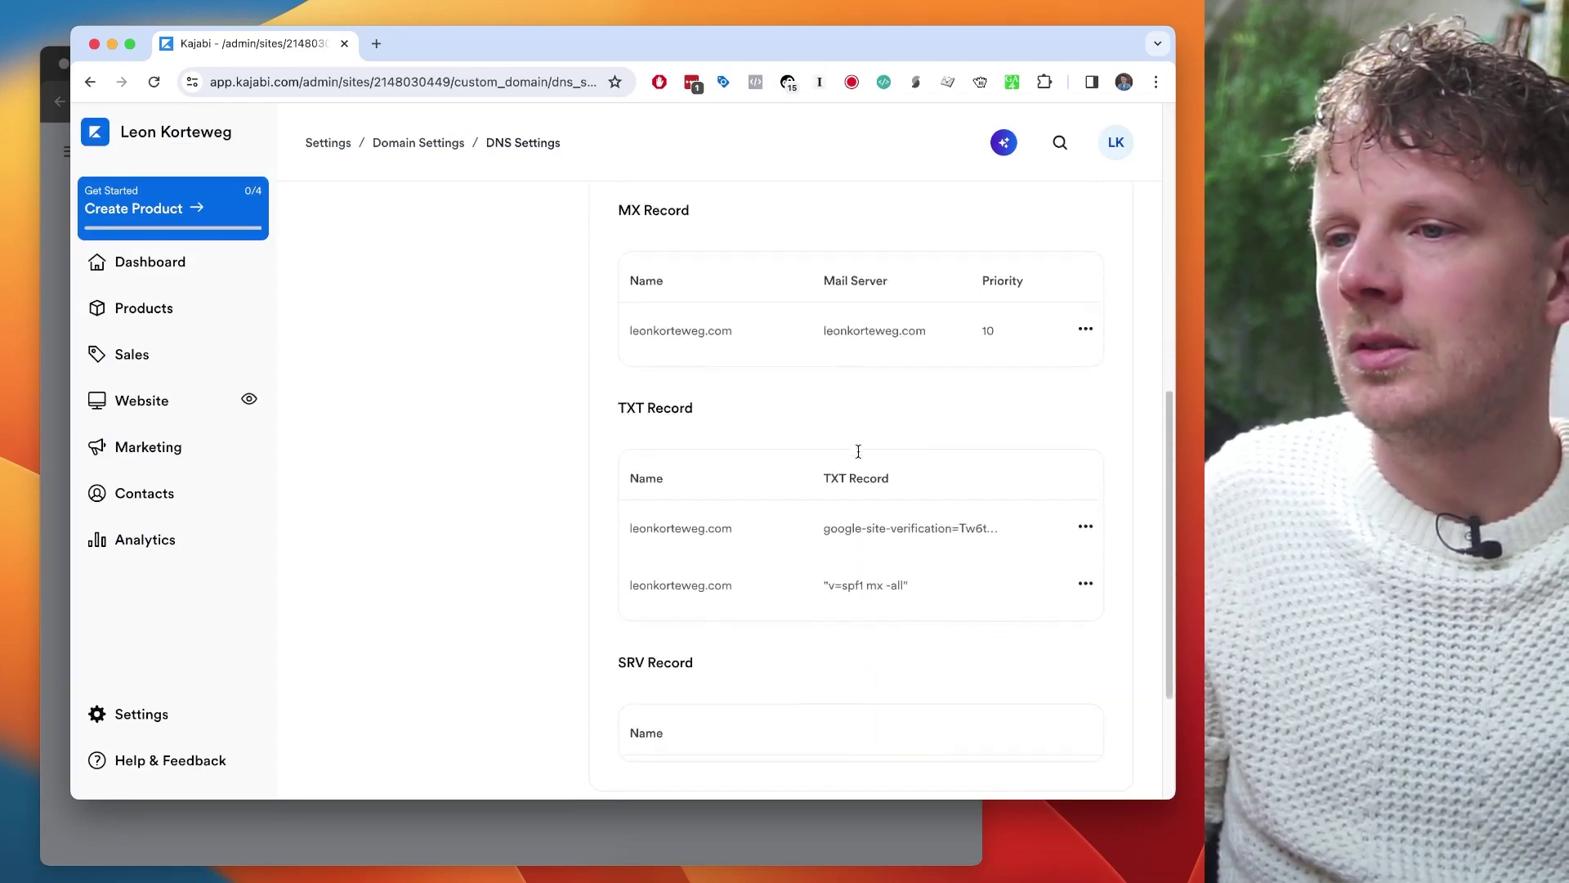
{"action": "scroll", "coordinate": [858, 451], "scroll_direction": "down", "scroll_amount": 2}
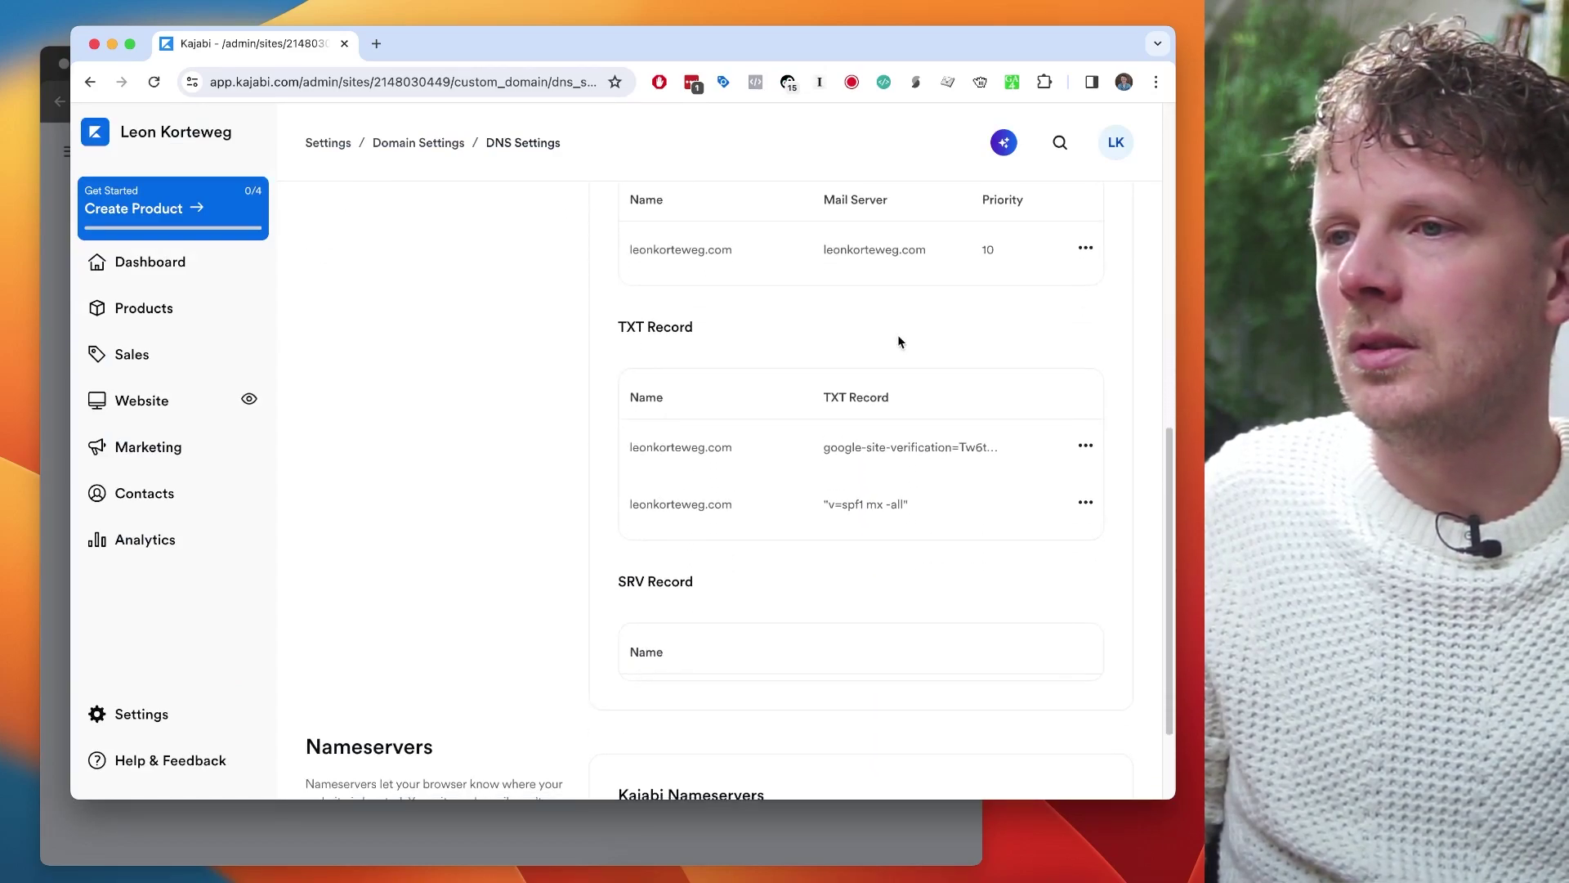
{"action": "triple_click", "coordinate": [650, 318]}
{"action": "triple_click", "coordinate": [652, 448]}
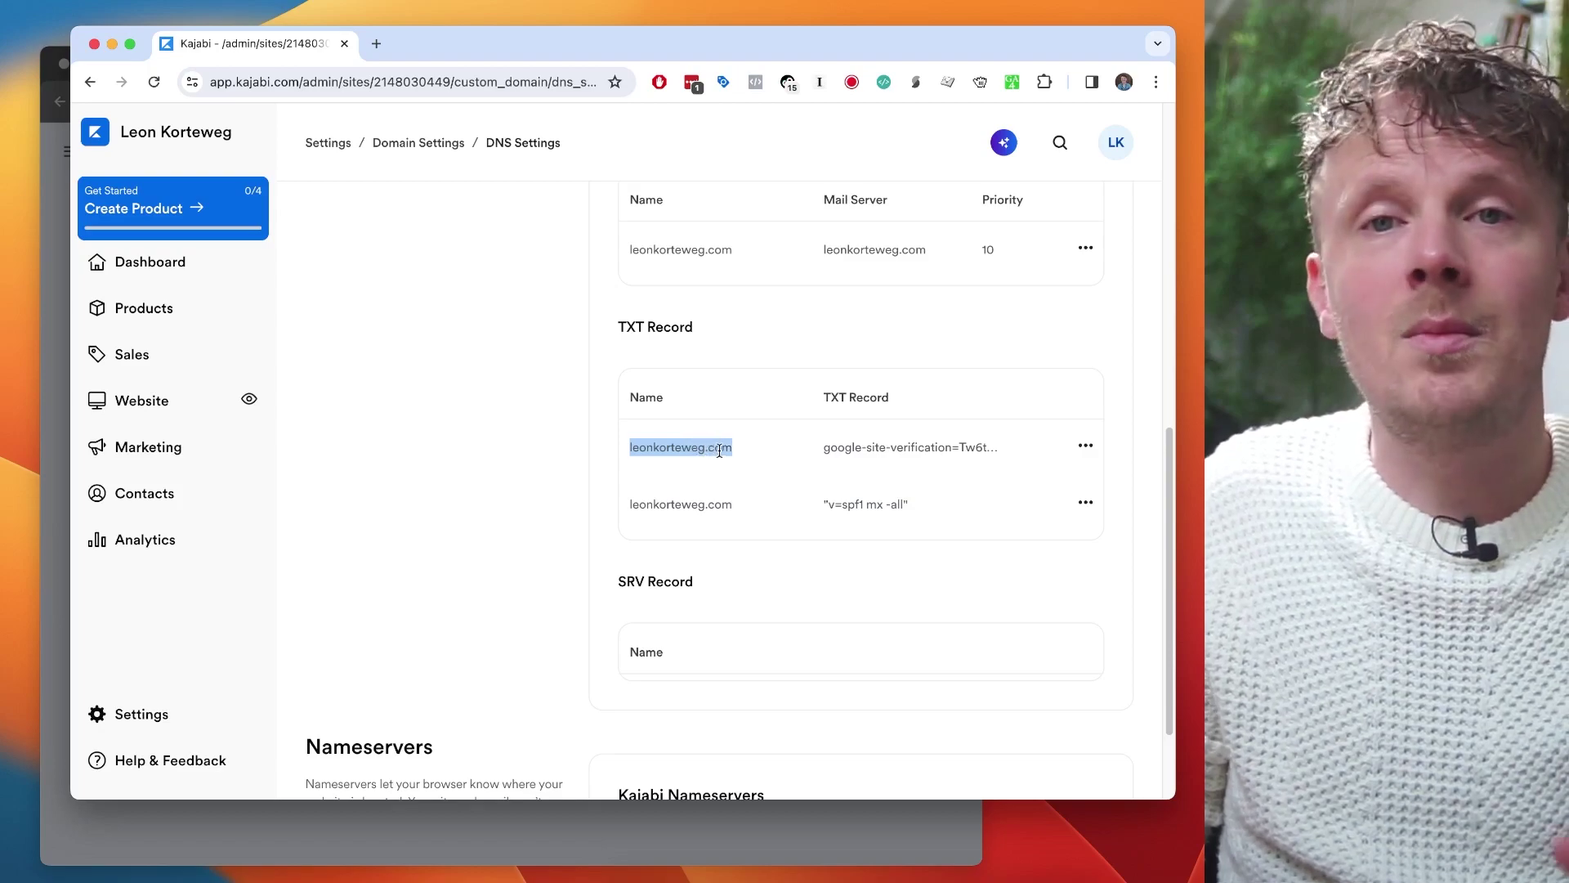
{"action": "triple_click", "coordinate": [848, 447]}
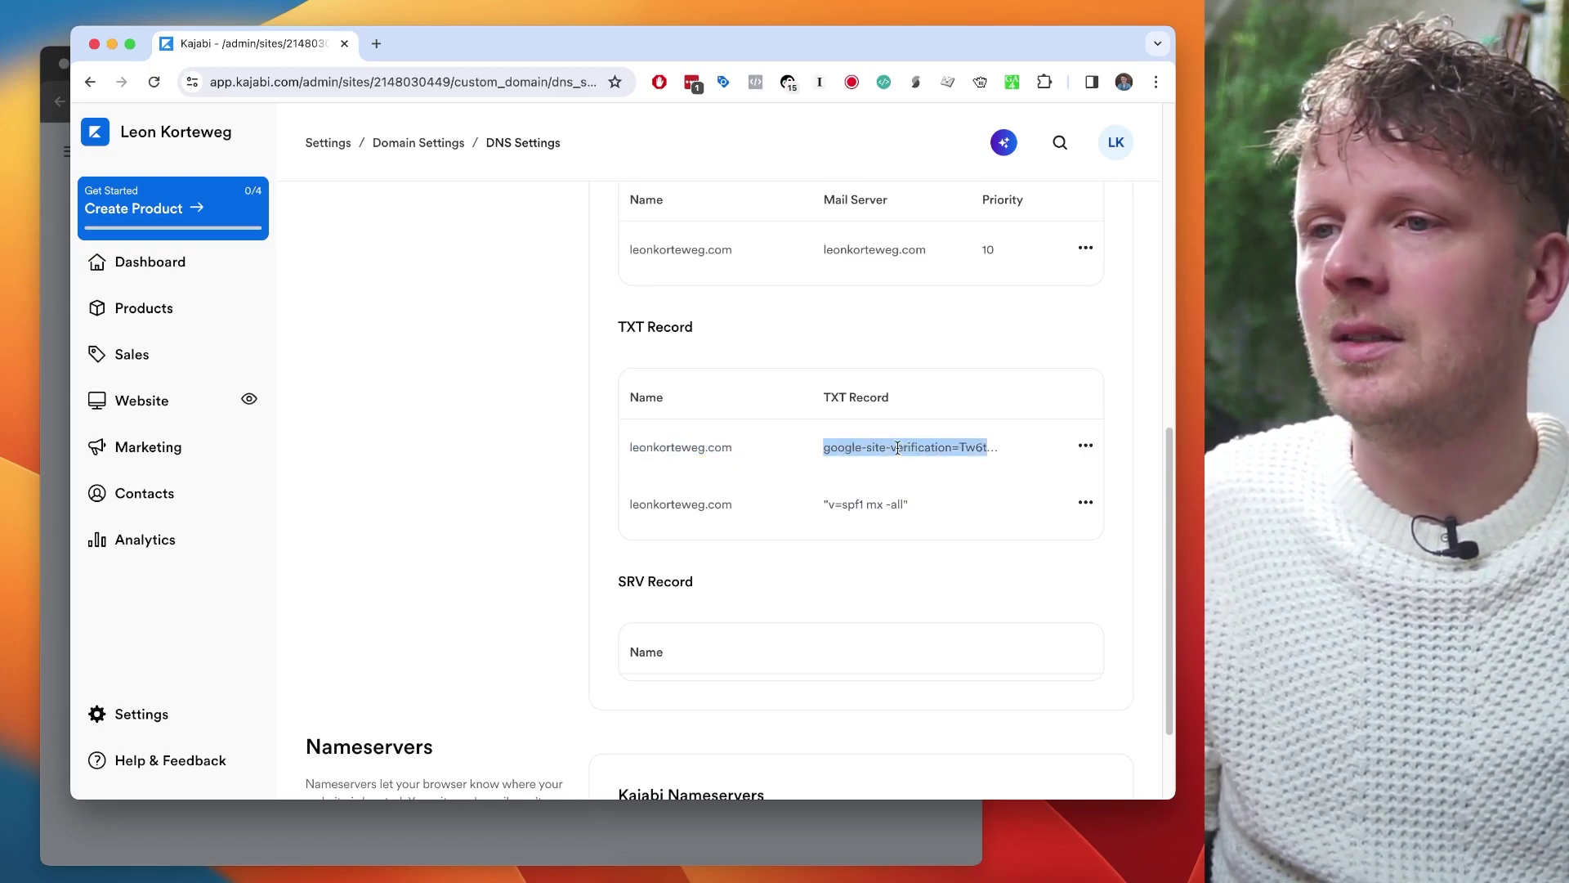
{"action": "key", "text": "super+grave"}
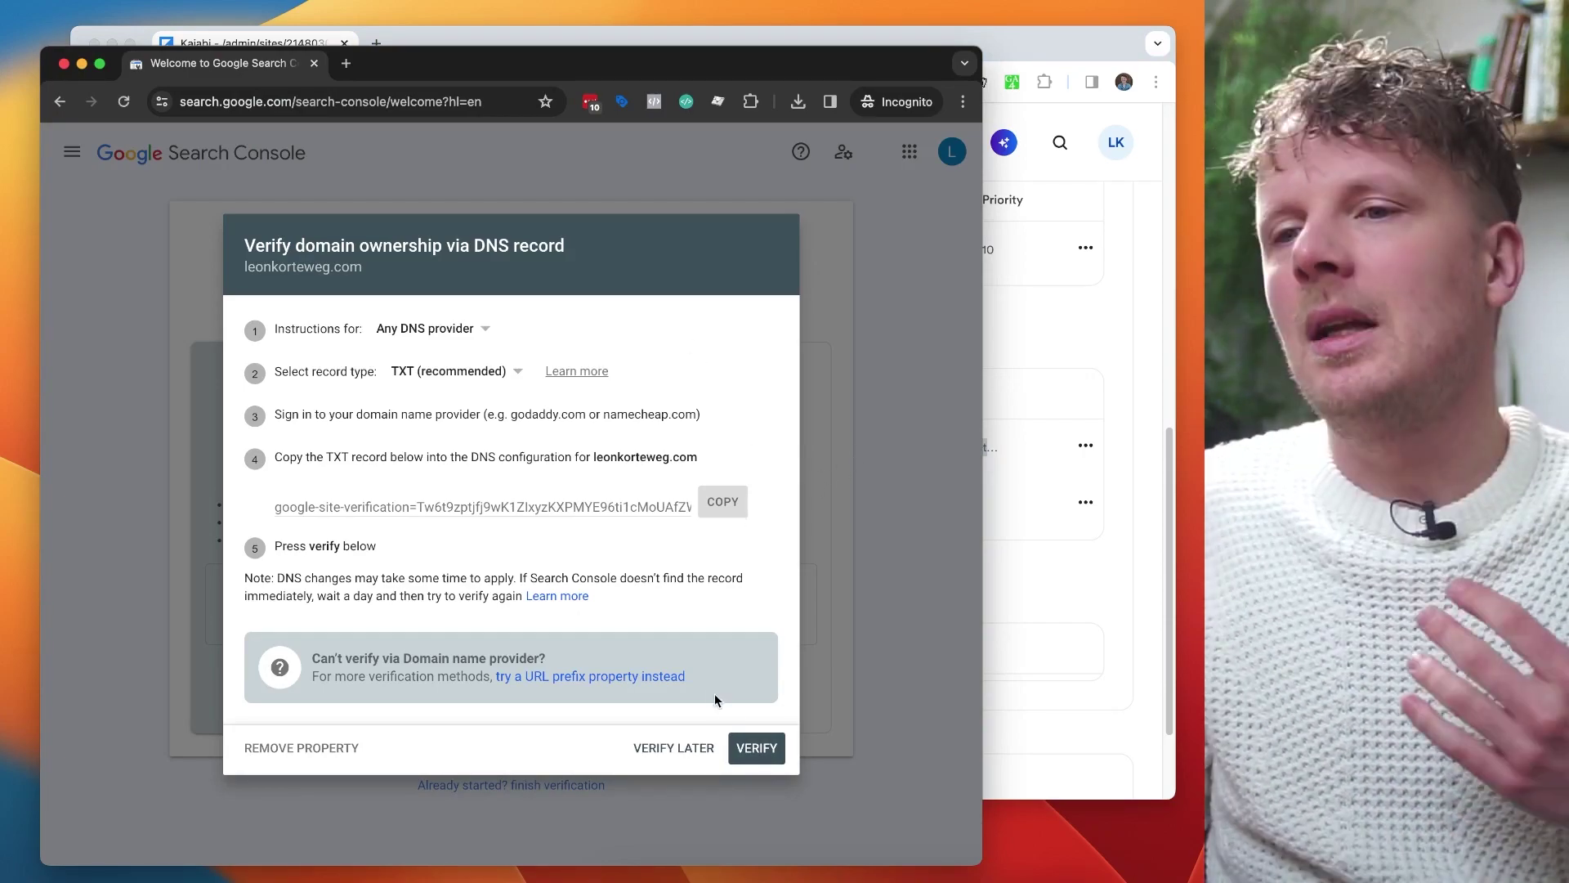
- Verify leonkorteweg.com ownership in the DNS verification dialog
{"action": "left_click", "coordinate": [759, 749]}
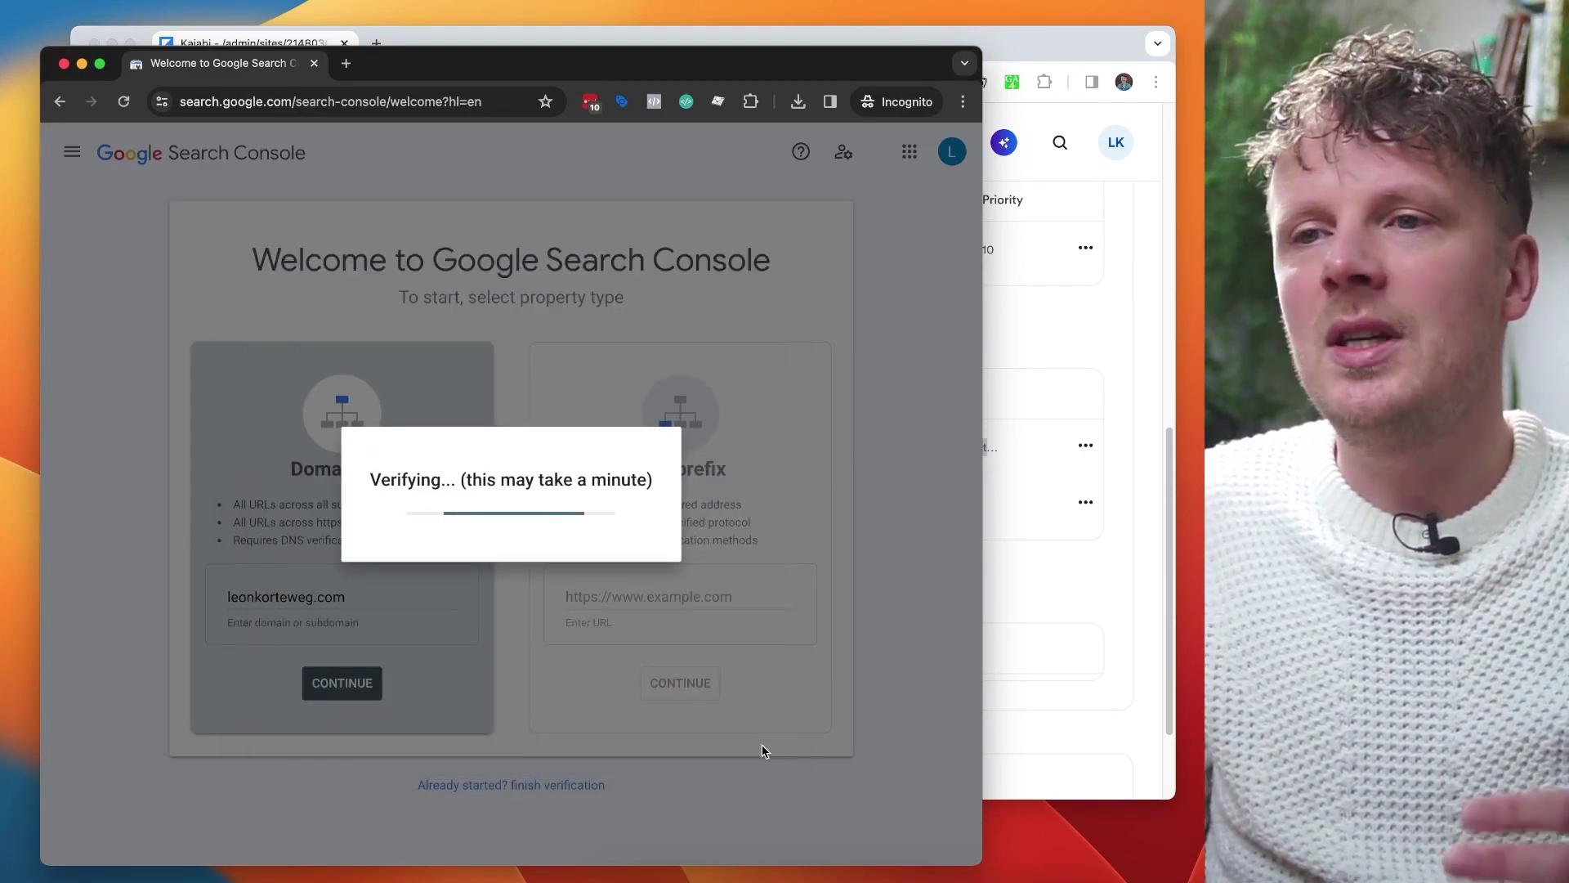